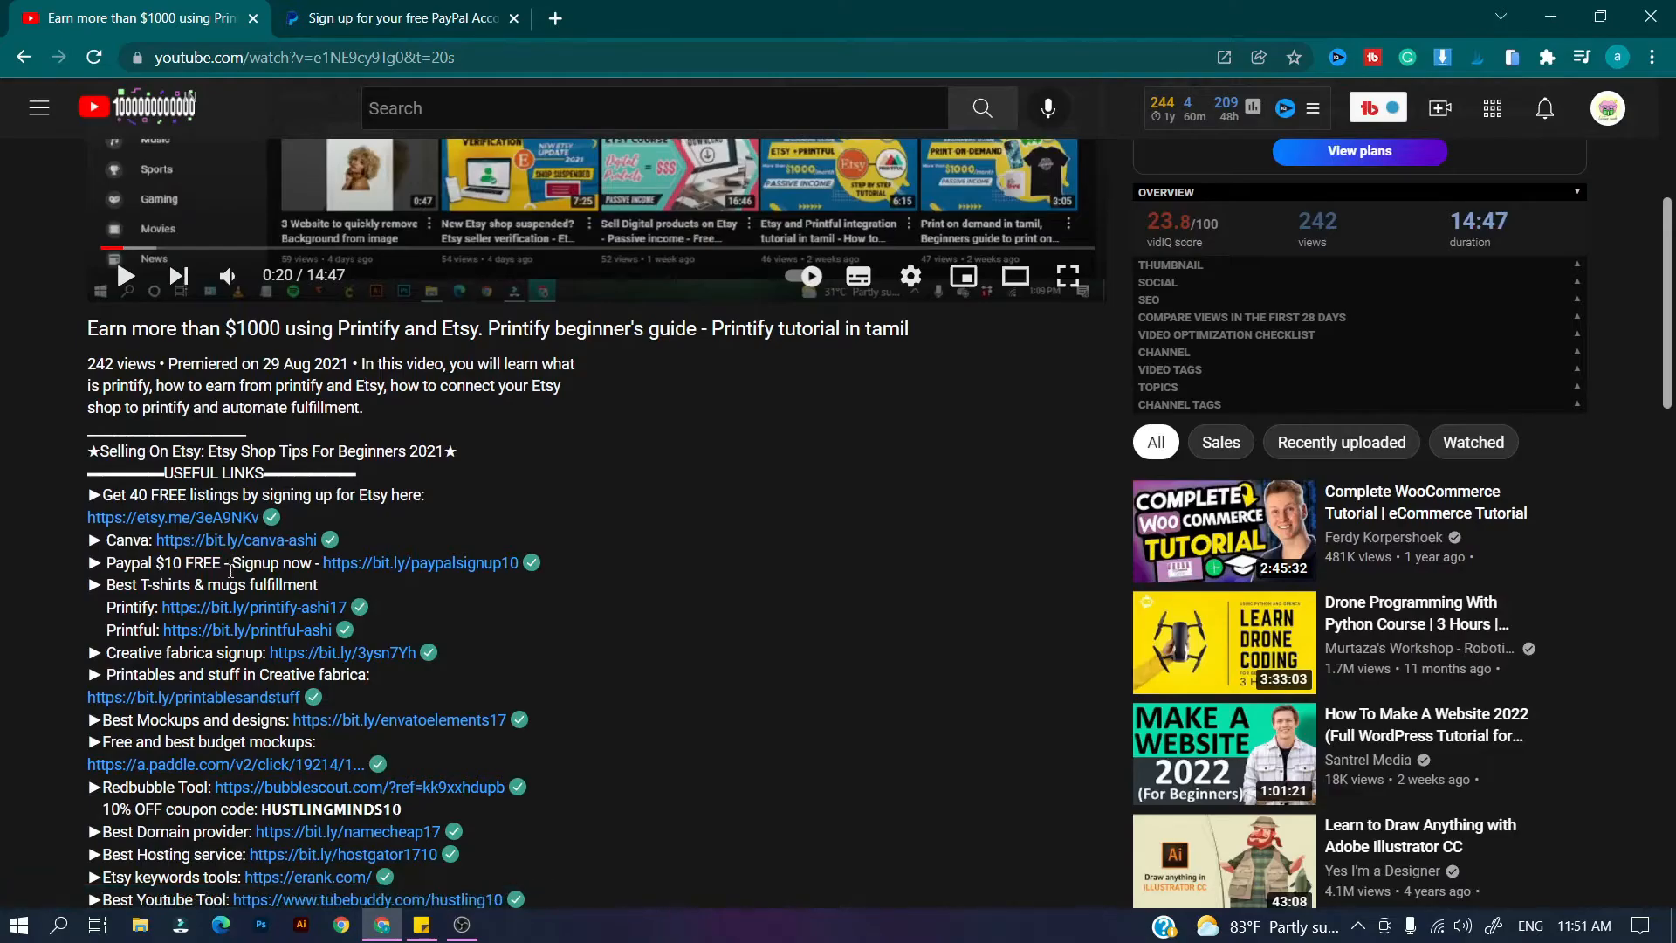
Open the 'Paypal $10 FREE - Signup now' bit.ly link from the video description in a new tab.
{"action": "left_click", "coordinate": [401, 564]}
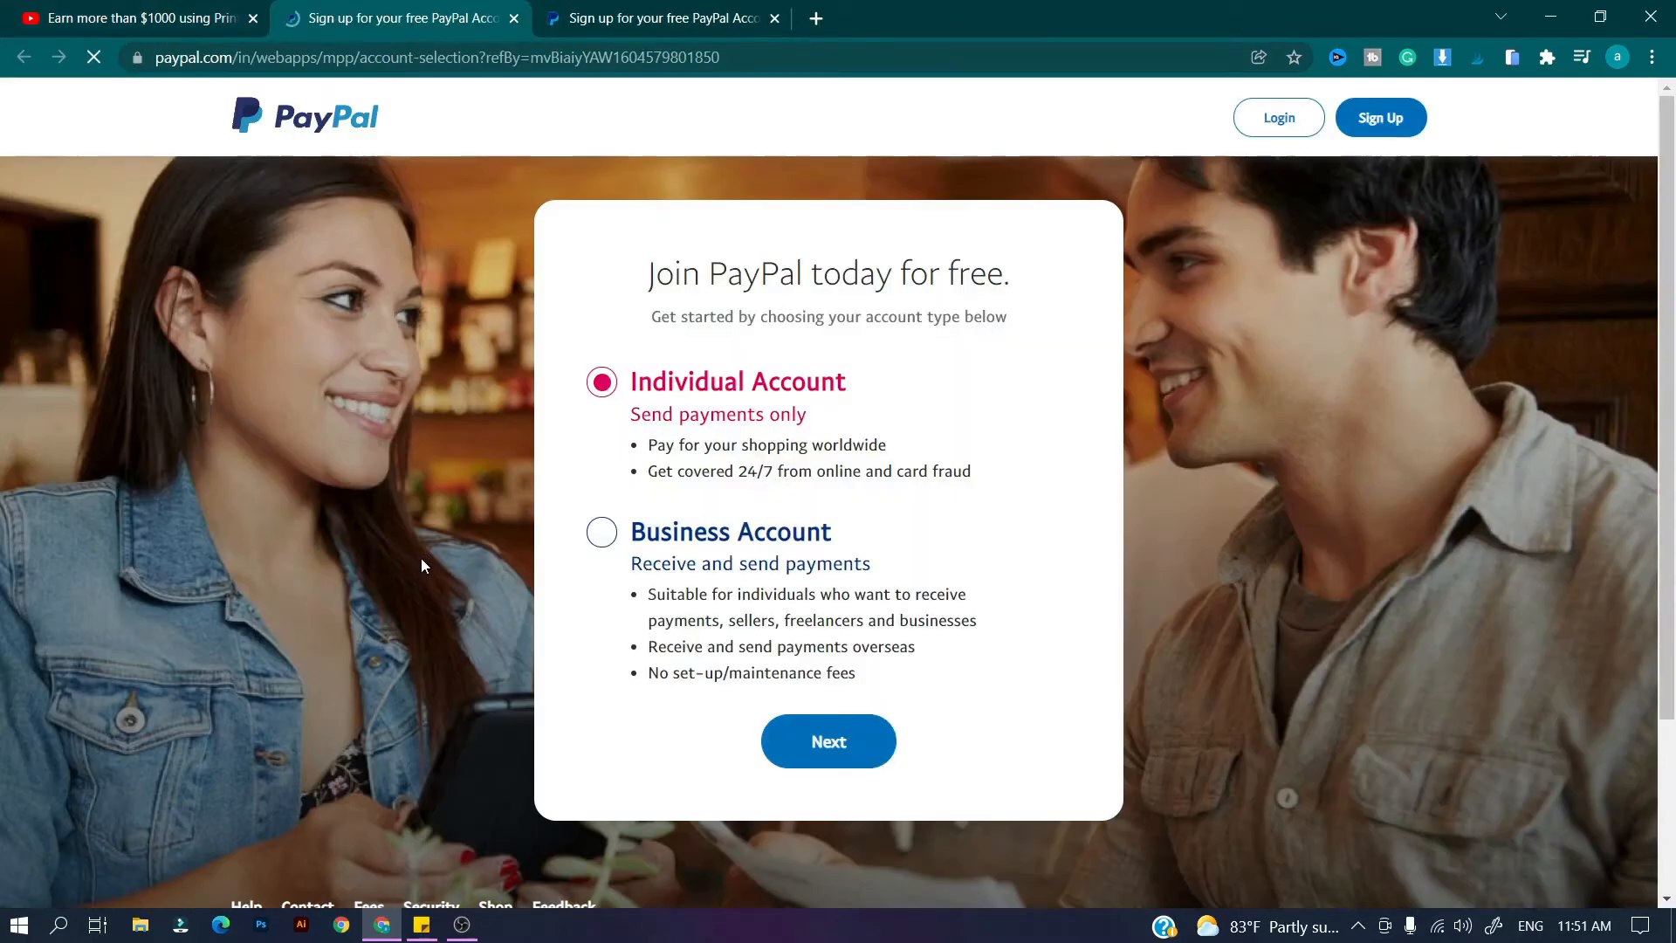
Choose the Business Account type, close the duplicate sign-up tab, and continue.
{"action": "left_click", "coordinate": [673, 685]}
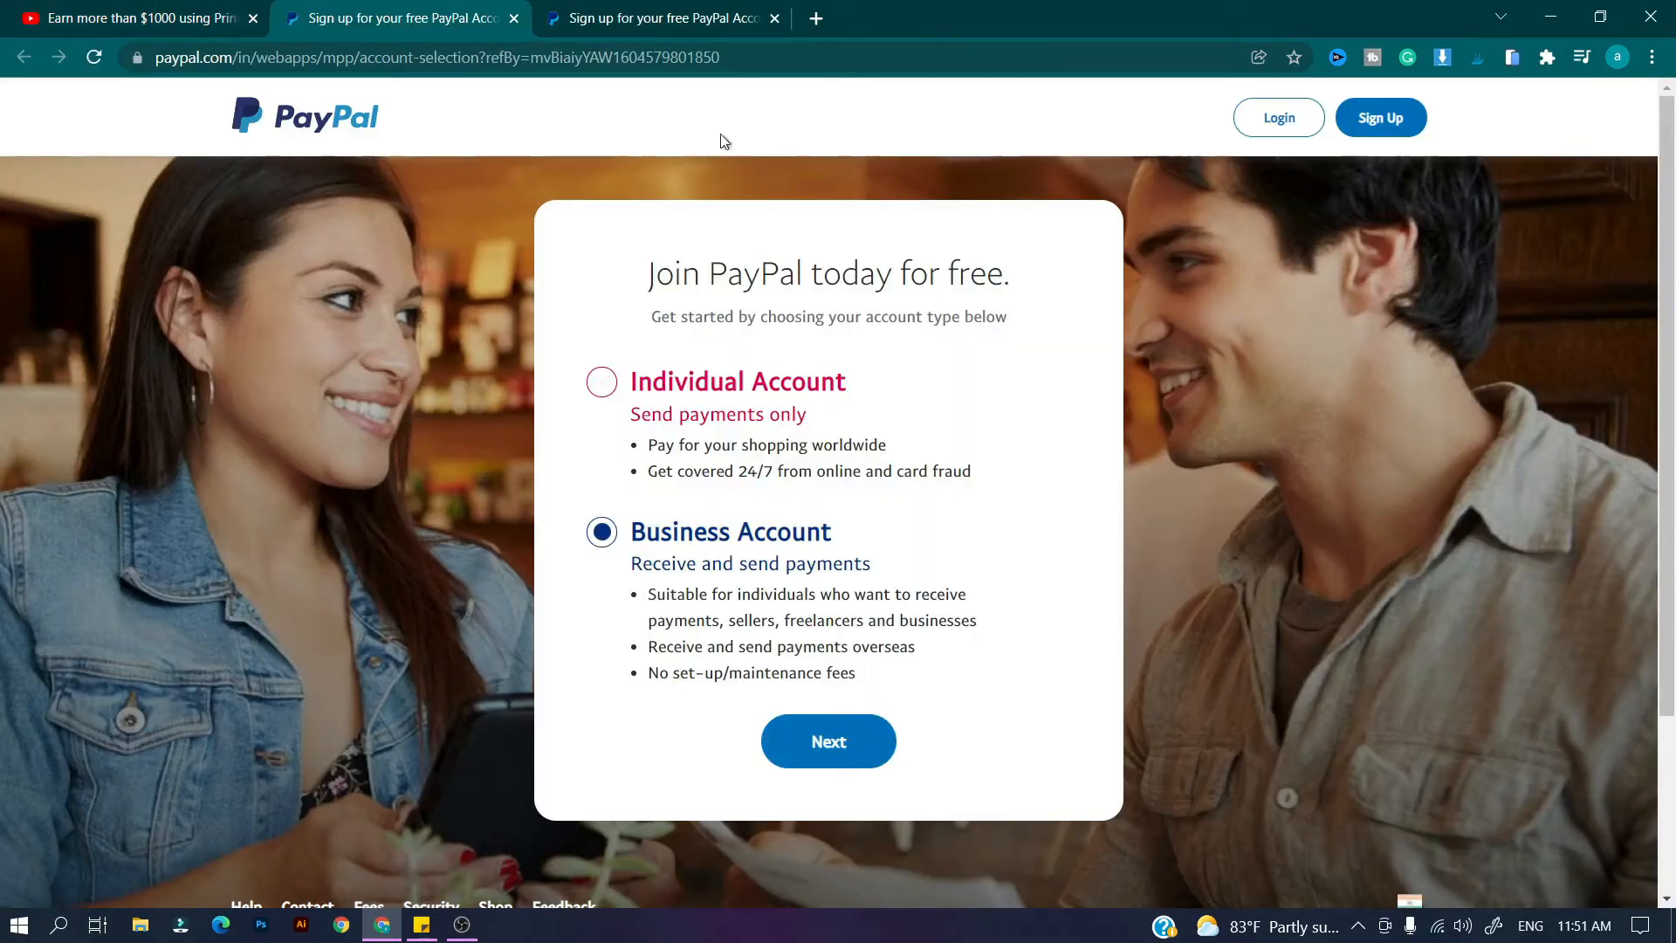
{"action": "left_click", "coordinate": [766, 27]}
{"action": "left_click", "coordinate": [774, 19]}
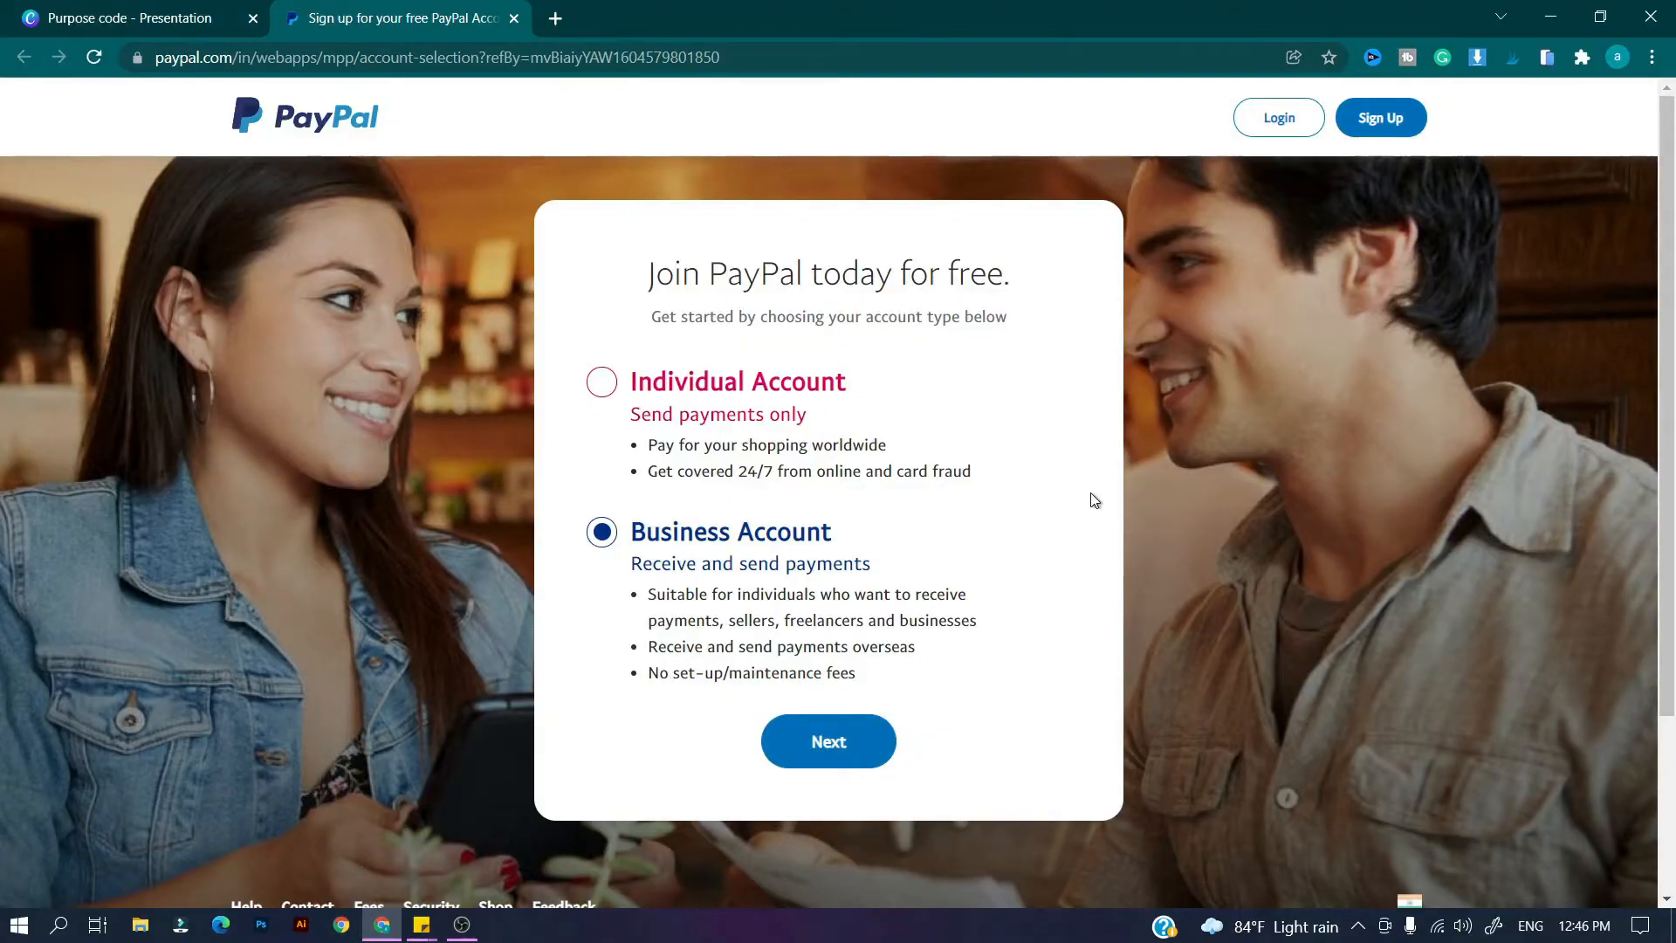
{"action": "left_click", "coordinate": [843, 757]}
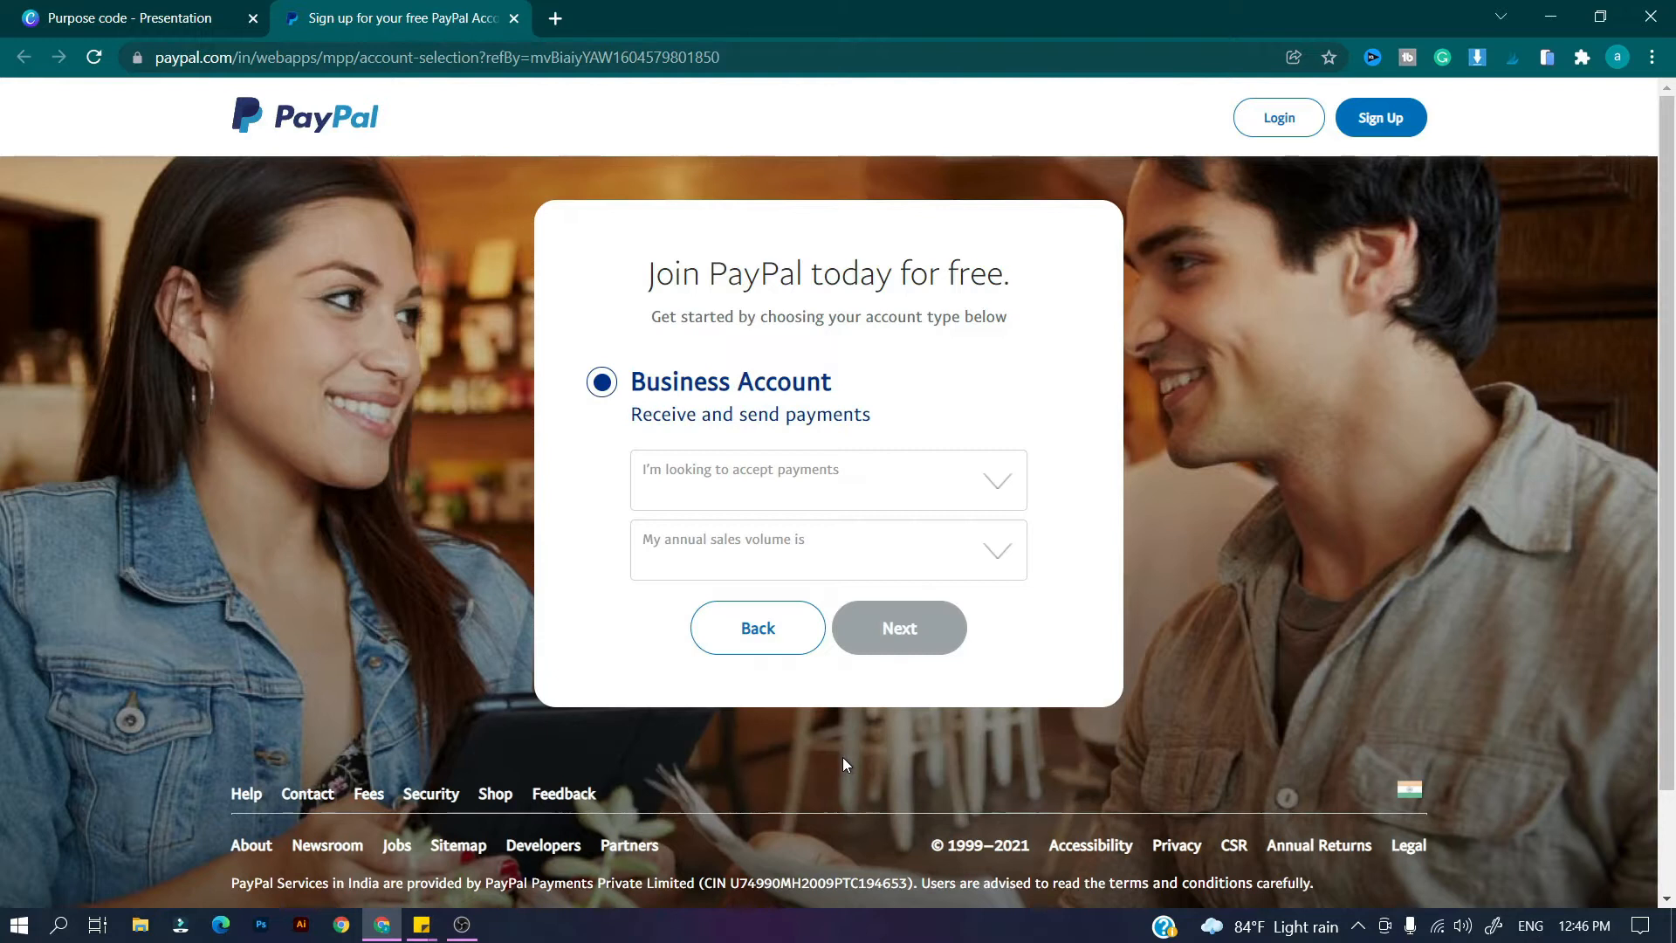
Choose payments on marketplaces or Freelancer platforms with 0 to 250K USD annual sales.
{"action": "left_click", "coordinate": [964, 477]}
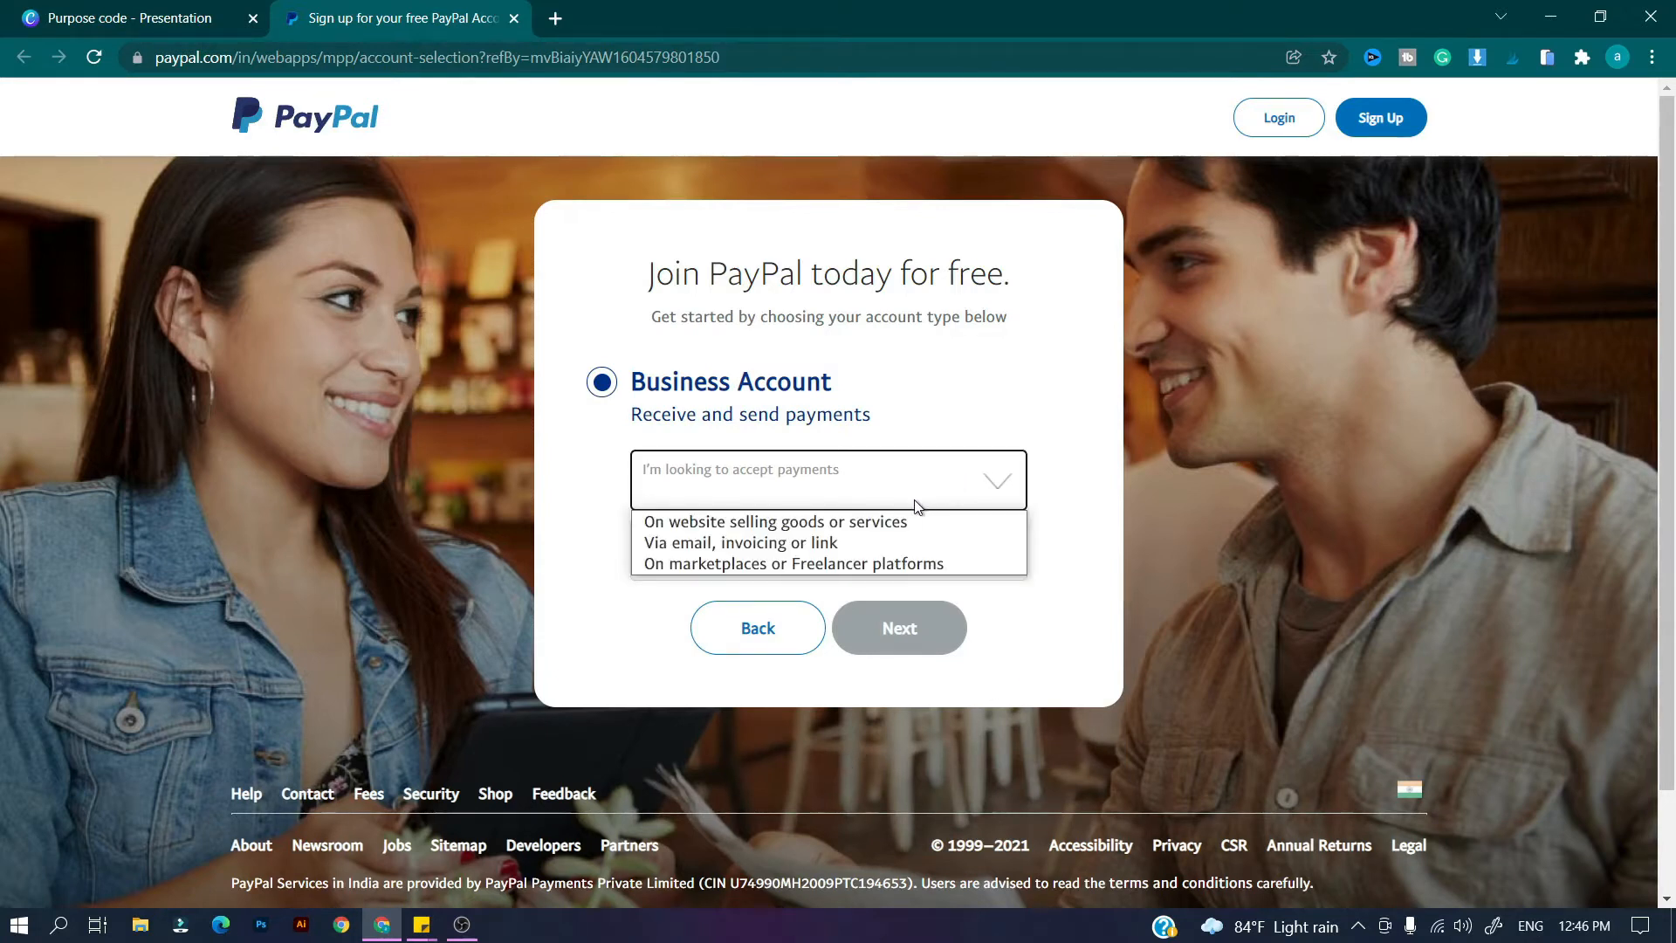
{"action": "left_click", "coordinate": [913, 563]}
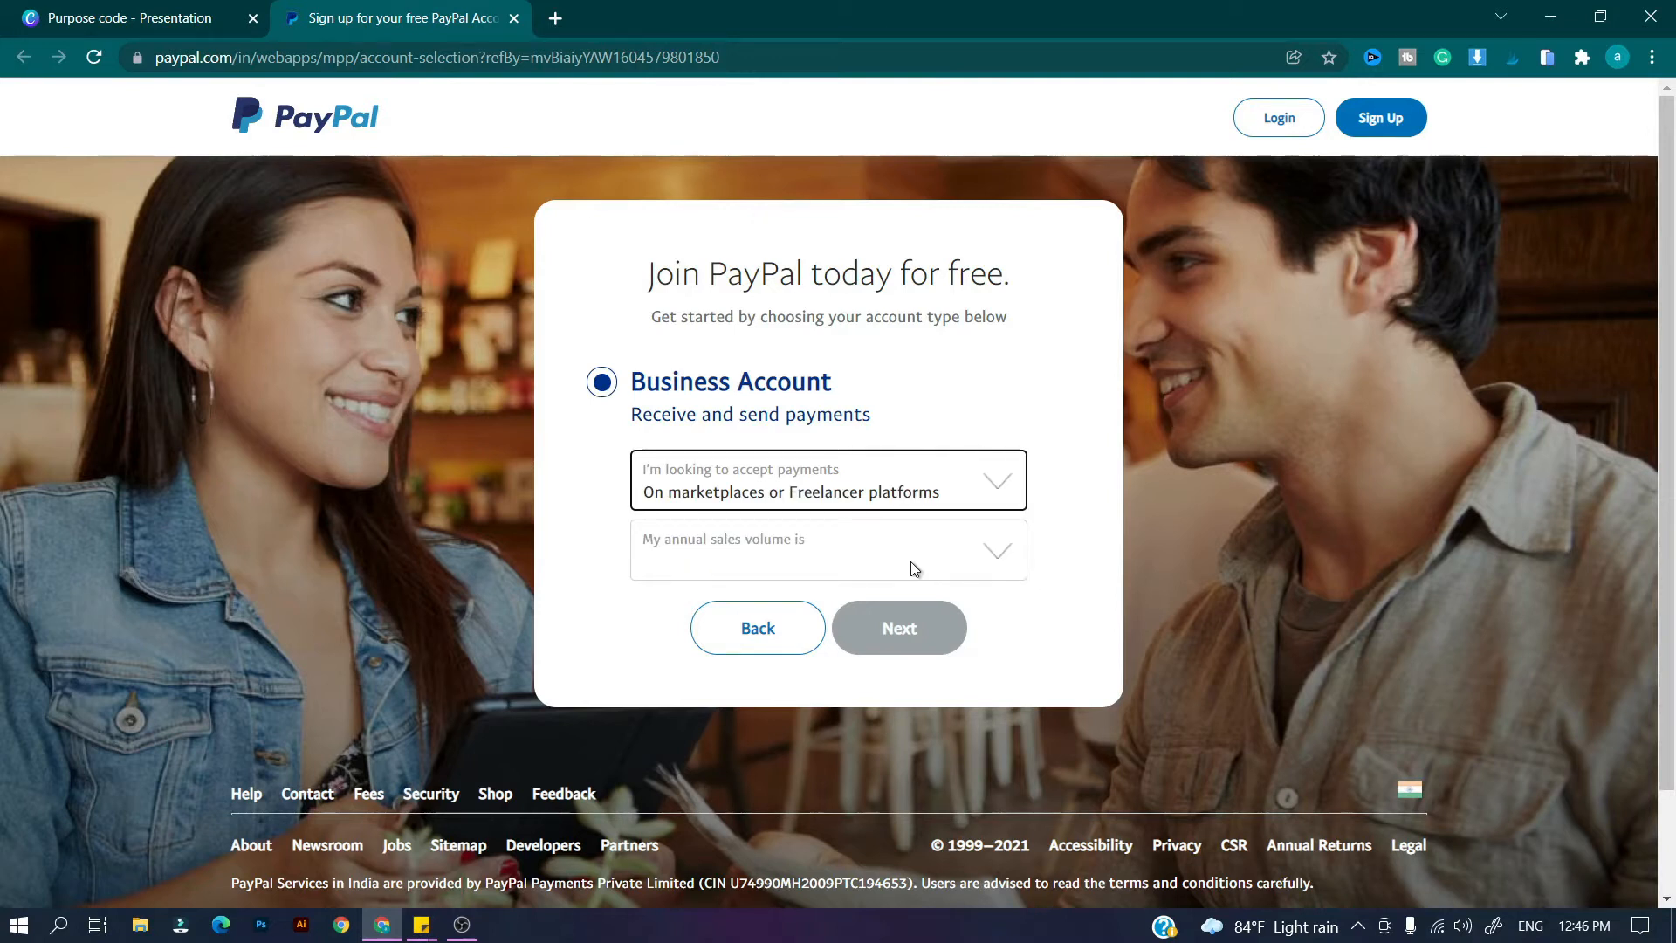
{"action": "left_click", "coordinate": [911, 569]}
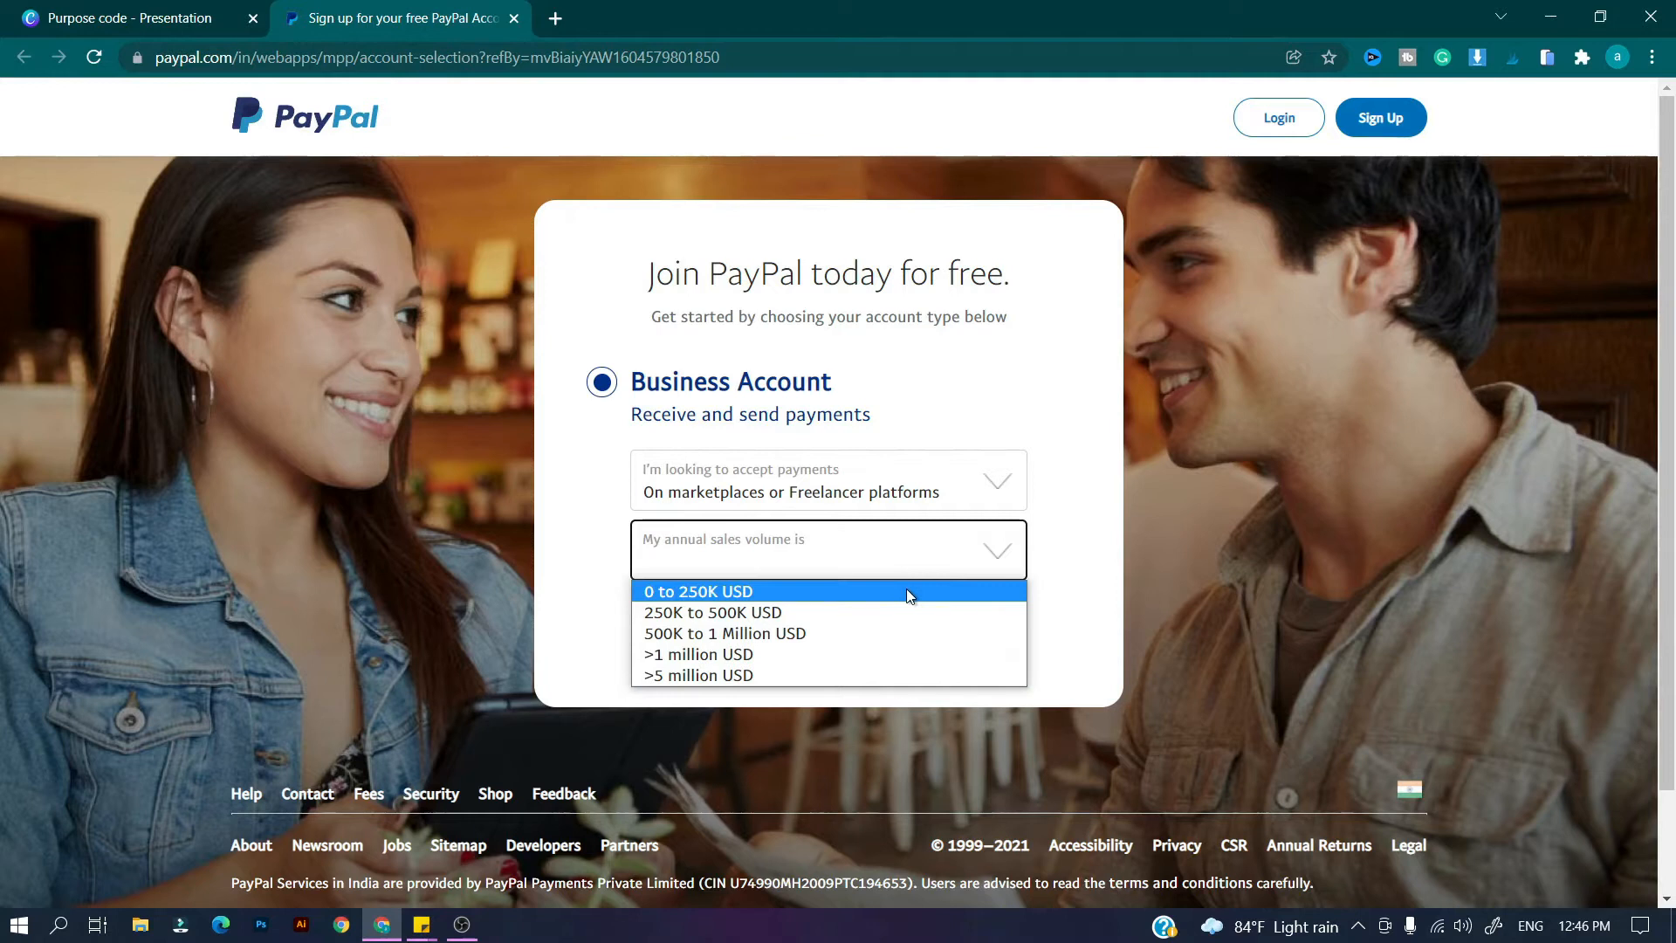
{"action": "left_click", "coordinate": [906, 591]}
{"action": "left_click", "coordinate": [911, 632]}
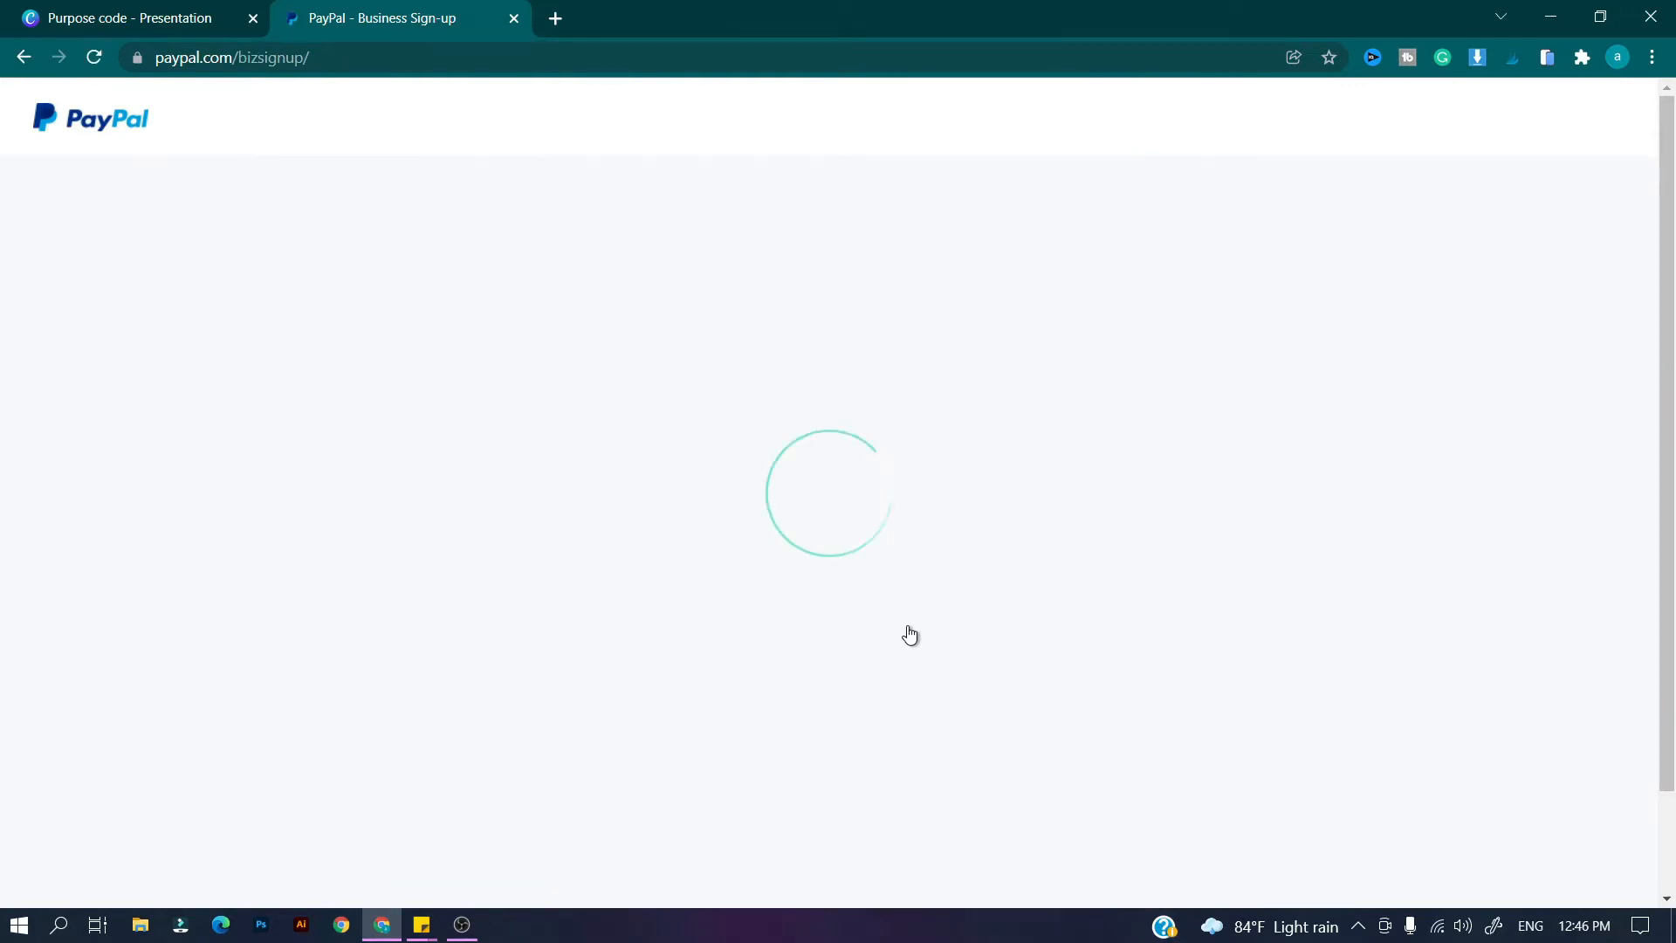
{"action": "left_click", "coordinate": [878, 570]}
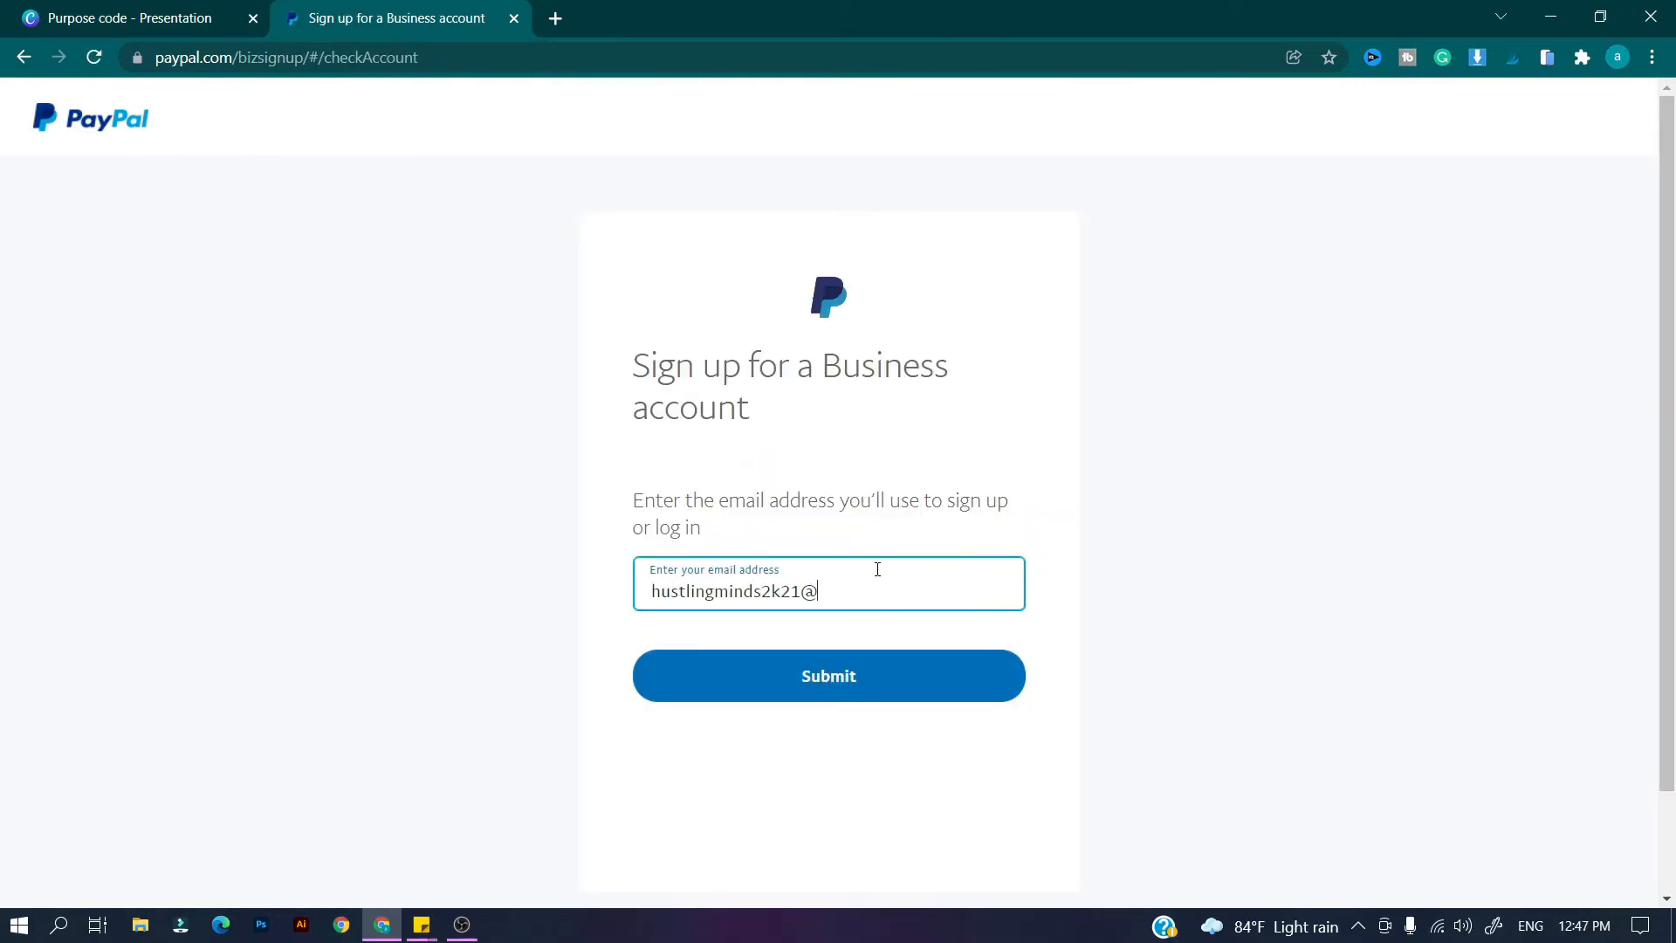
Enter the sign-up email address and submit the account password.
{"action": "key", "text": "Return"}
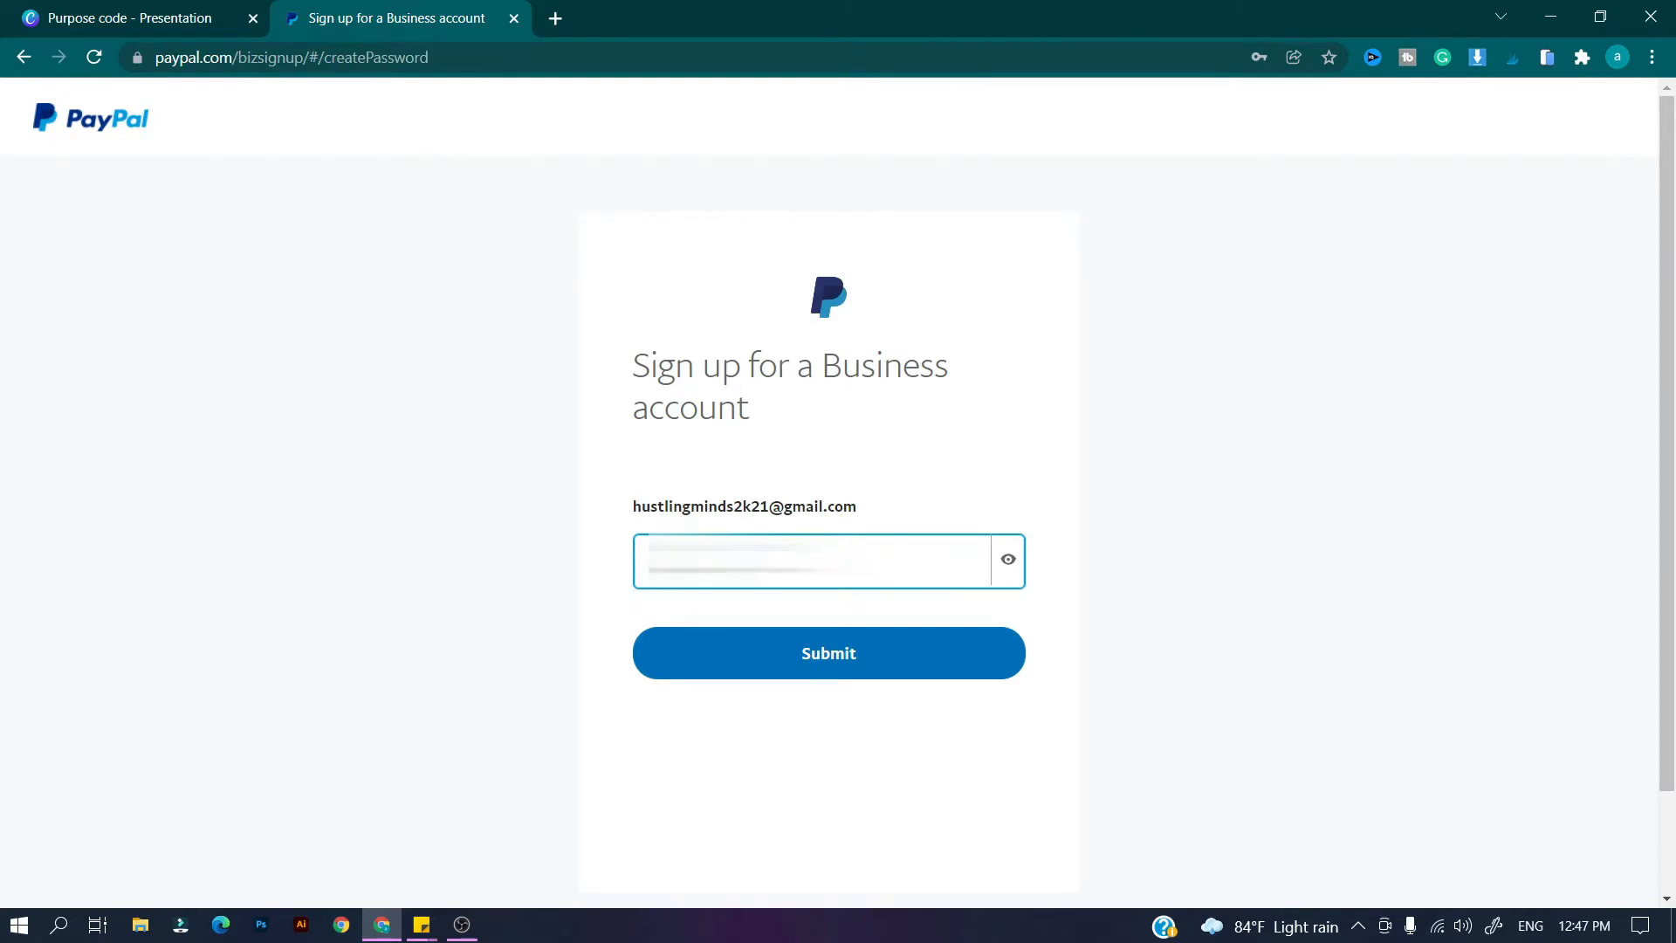
{"action": "left_click", "coordinate": [868, 653]}
Set the business type to Individual.
{"action": "left_click", "coordinate": [935, 468]}
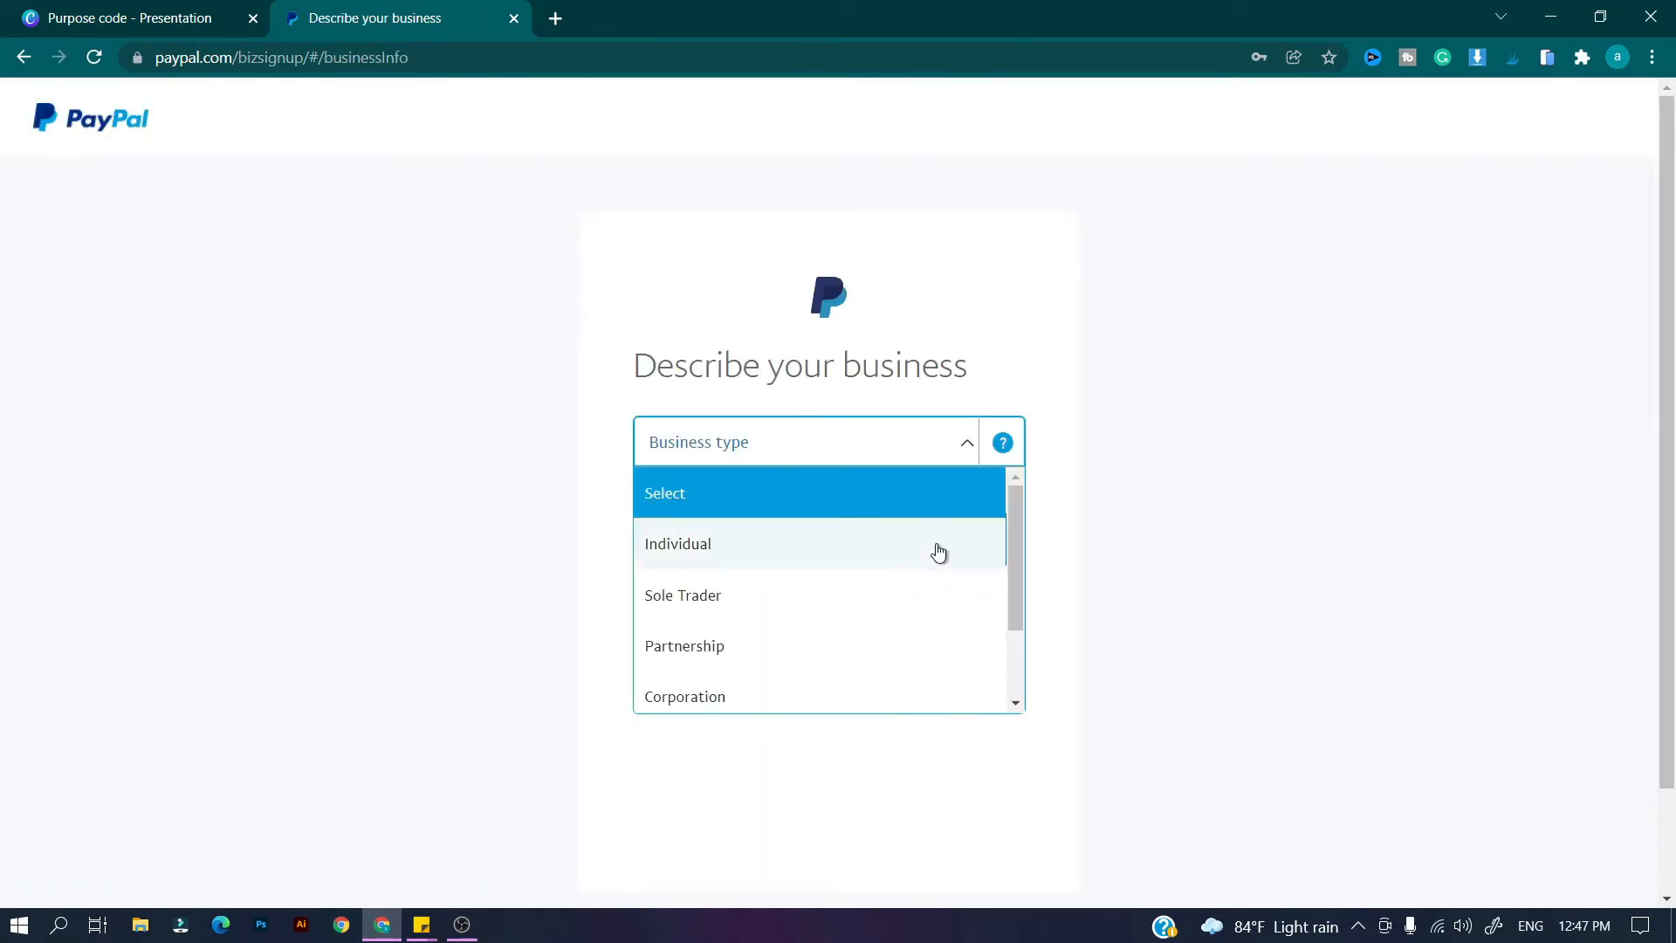
{"action": "scroll", "coordinate": [942, 541], "scroll_direction": "down", "scroll_amount": 2}
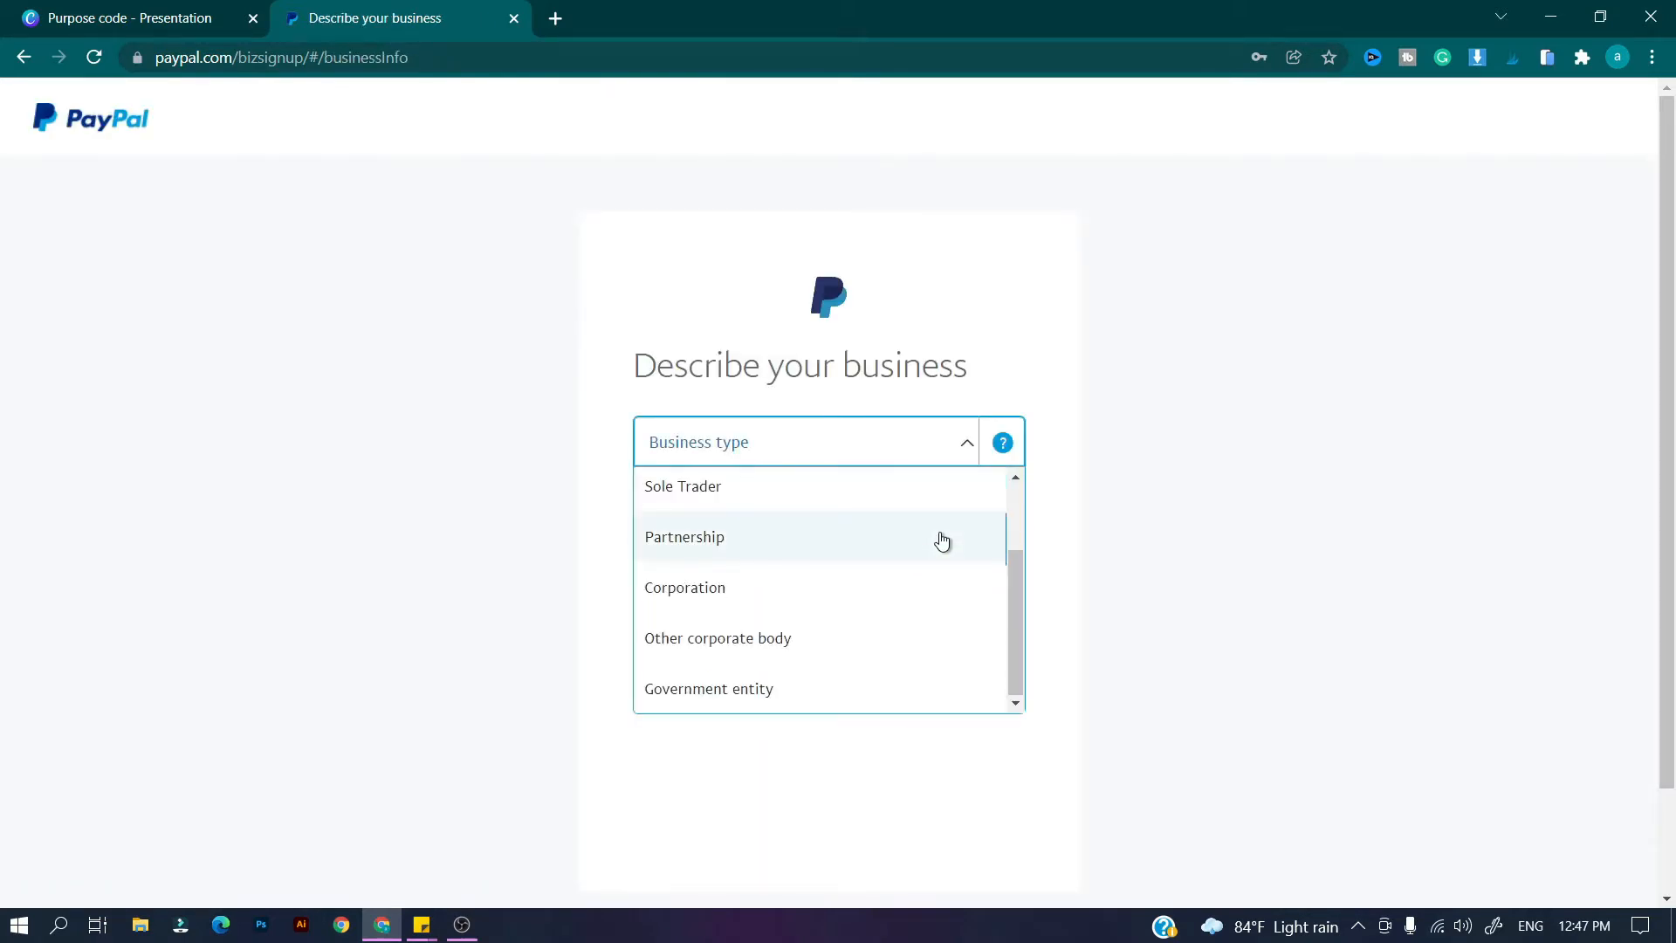
{"action": "scroll", "coordinate": [942, 541], "scroll_direction": "up", "scroll_amount": 2}
{"action": "left_click", "coordinate": [931, 557]}
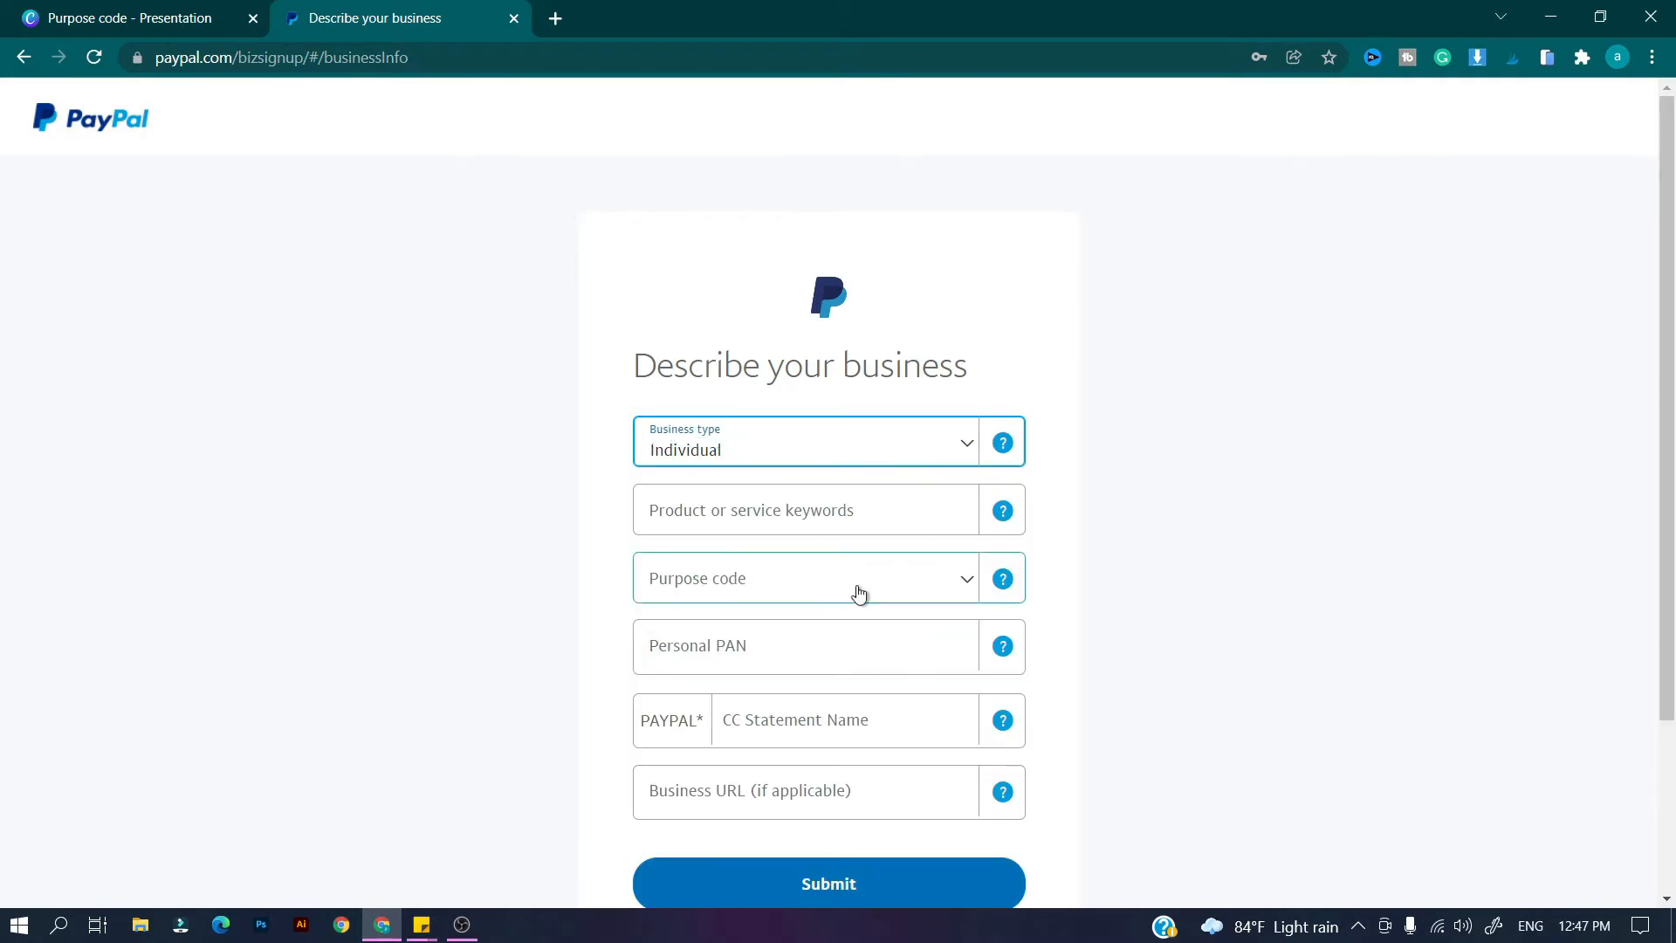
Try the product keywords 'digital', 'software' and 'content', settling on 'digital'.
{"action": "left_click", "coordinate": [732, 527]}
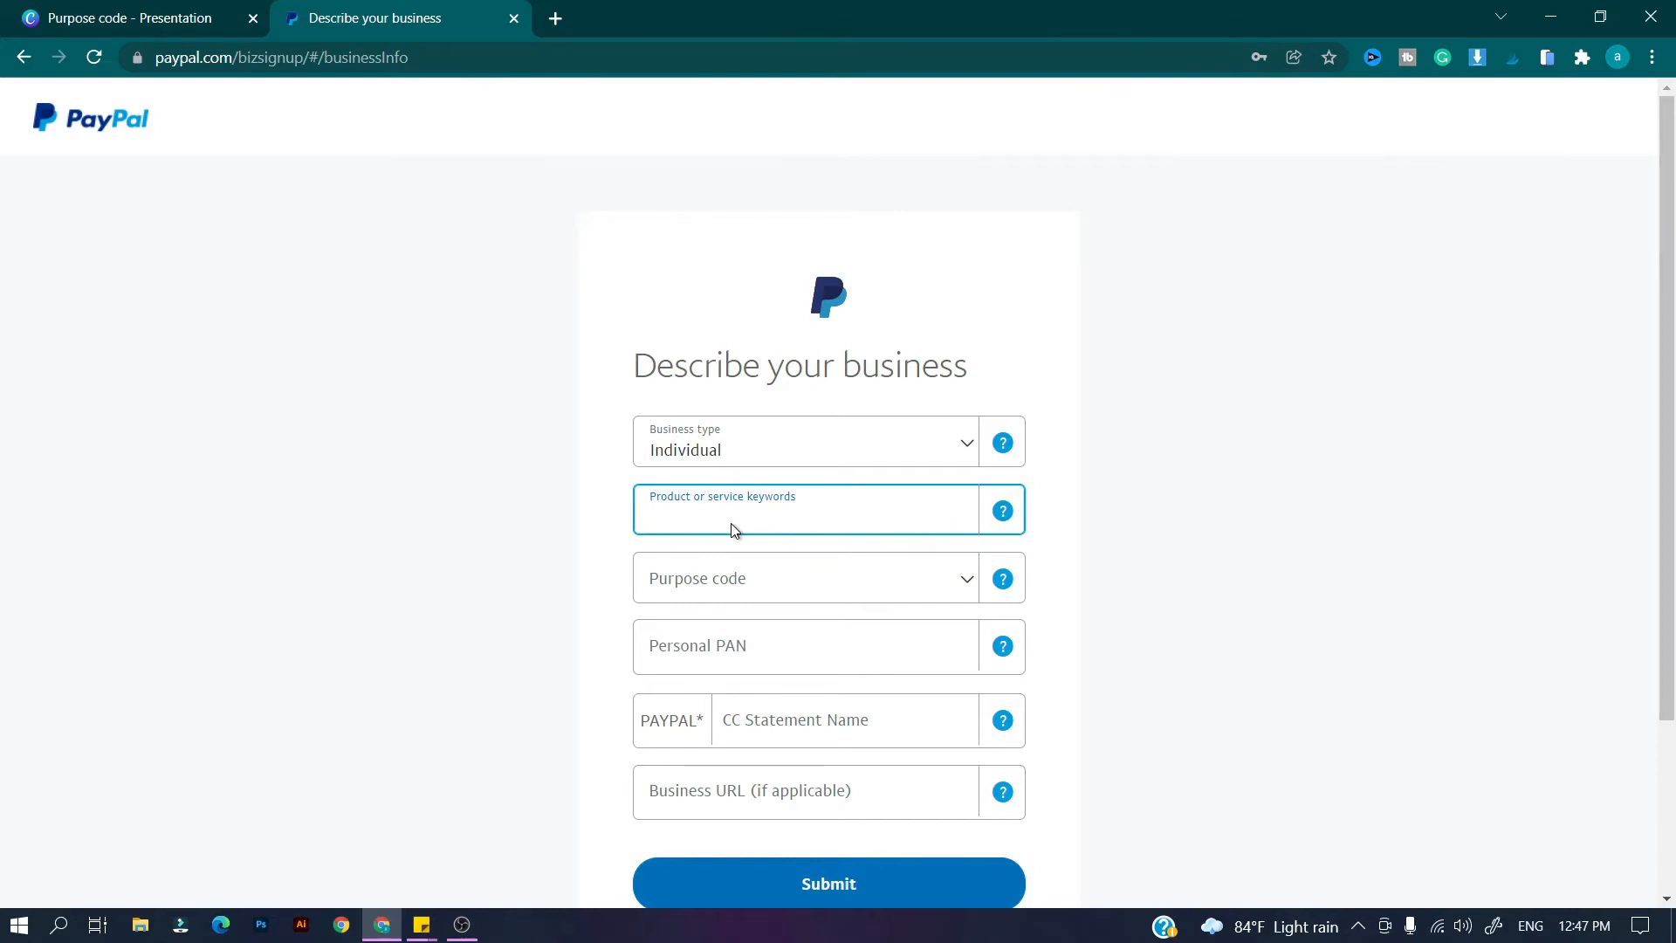
{"action": "type", "text": "digital"}
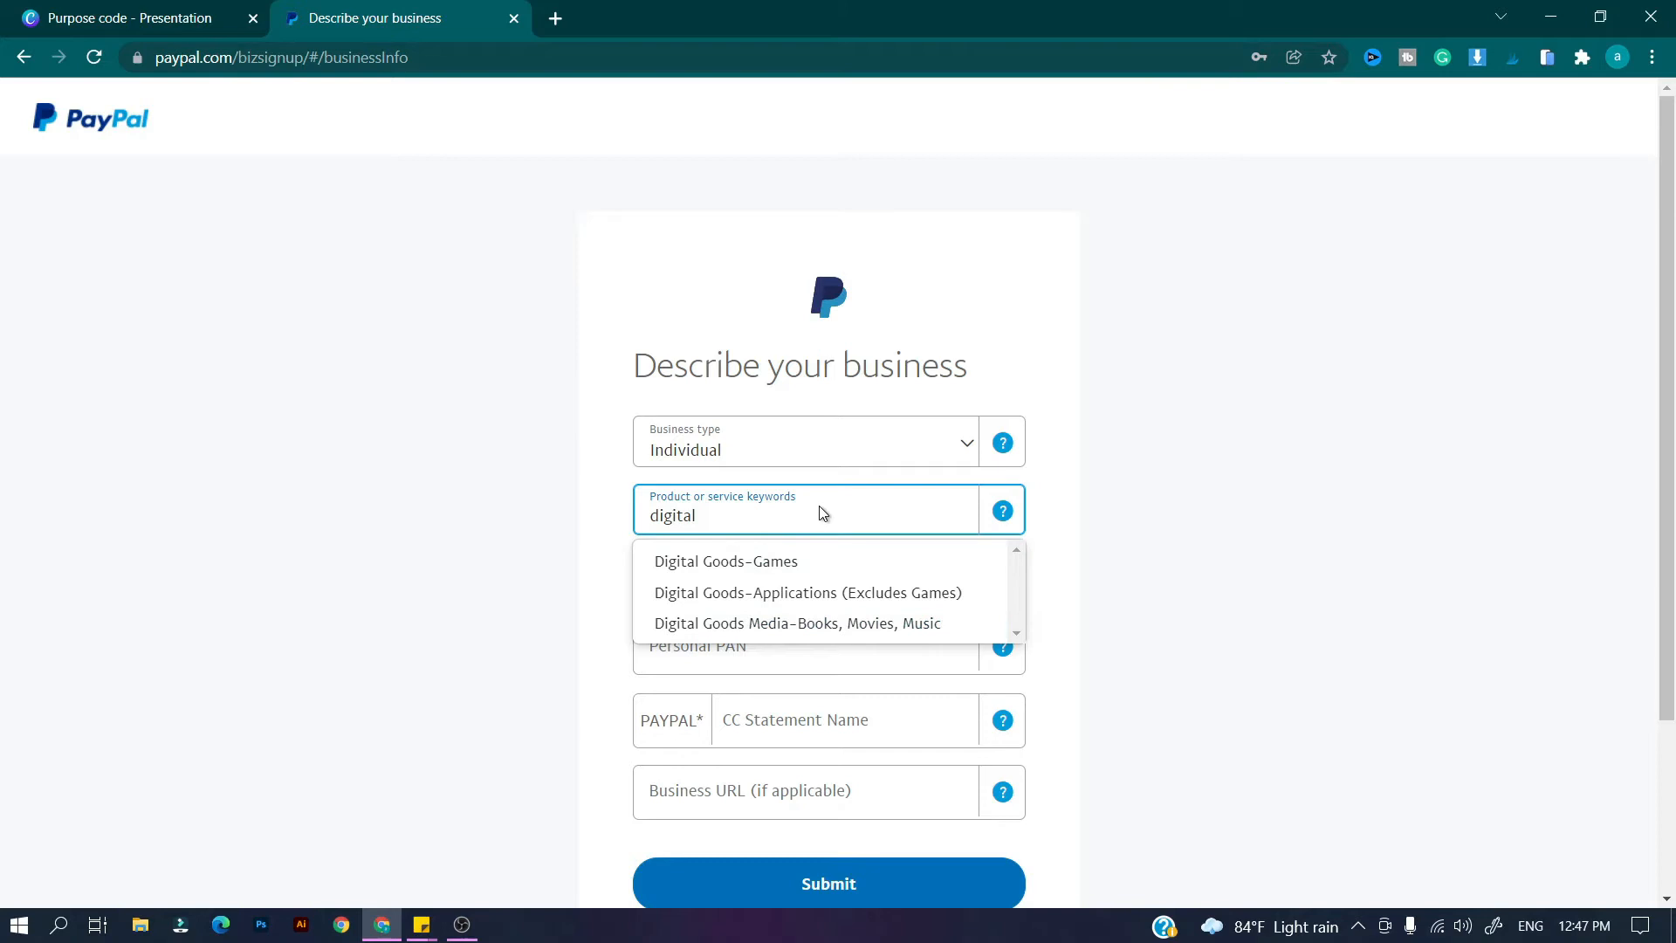
{"action": "key", "text": "ctrl+a"}
{"action": "key", "text": "BackSpace"}
{"action": "type", "text": "softwa"}
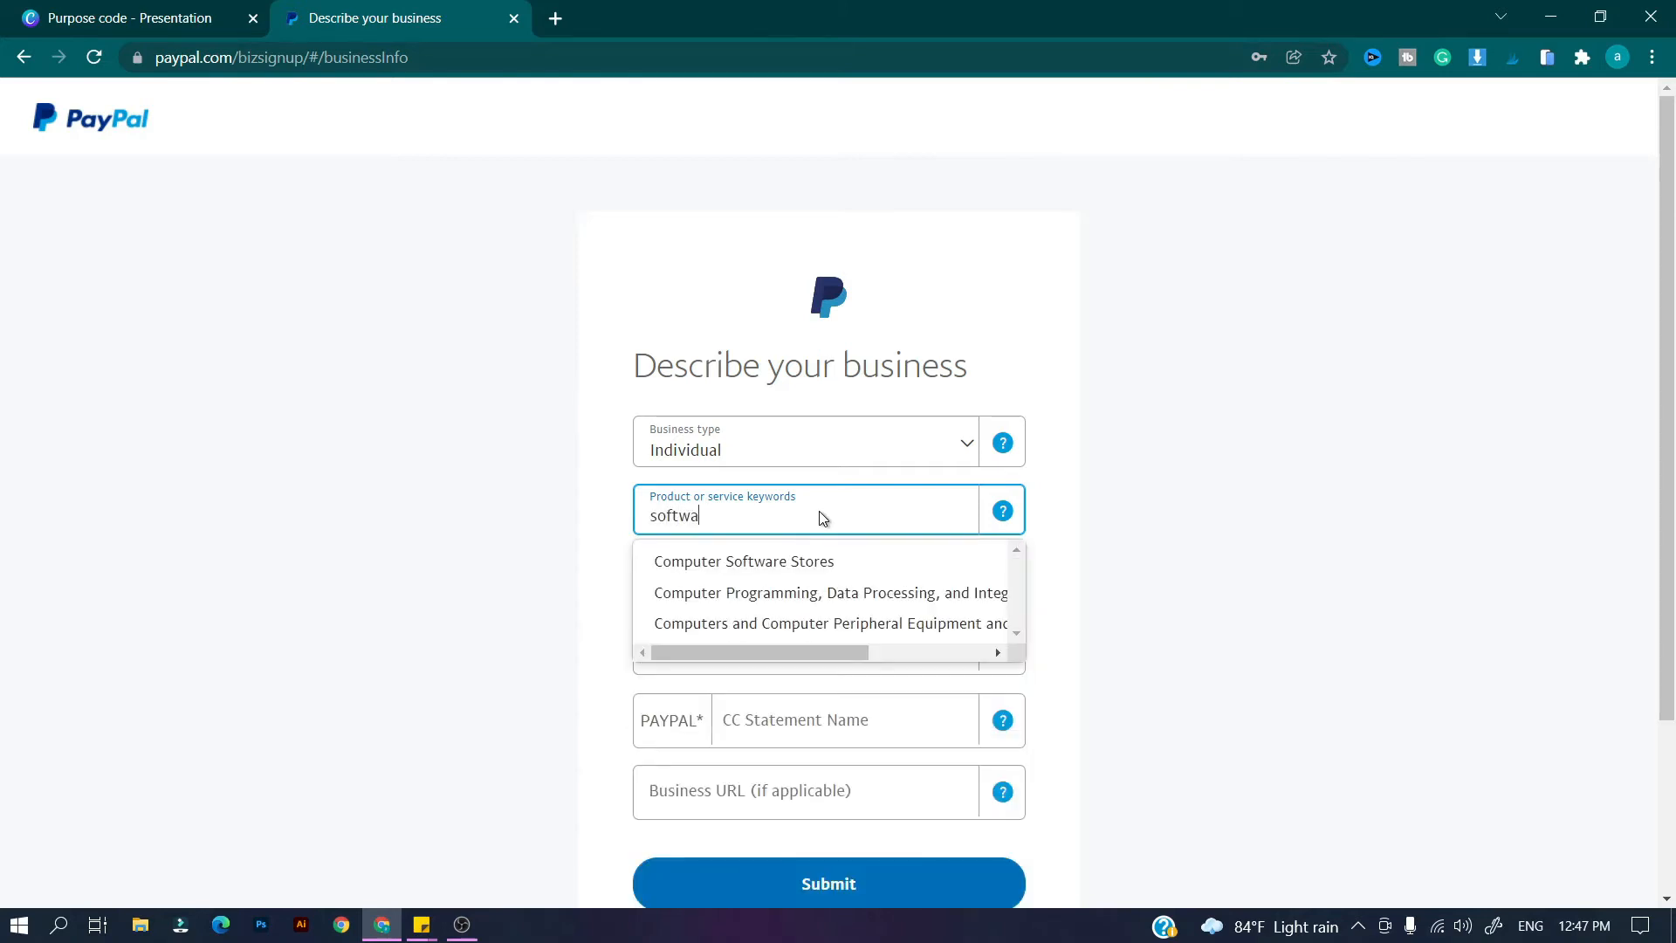
{"action": "key", "text": "BackSpace"}
{"action": "key", "text": "ctrl+a"}
{"action": "key", "text": "BackSpace"}
{"action": "type", "text": "conte"}
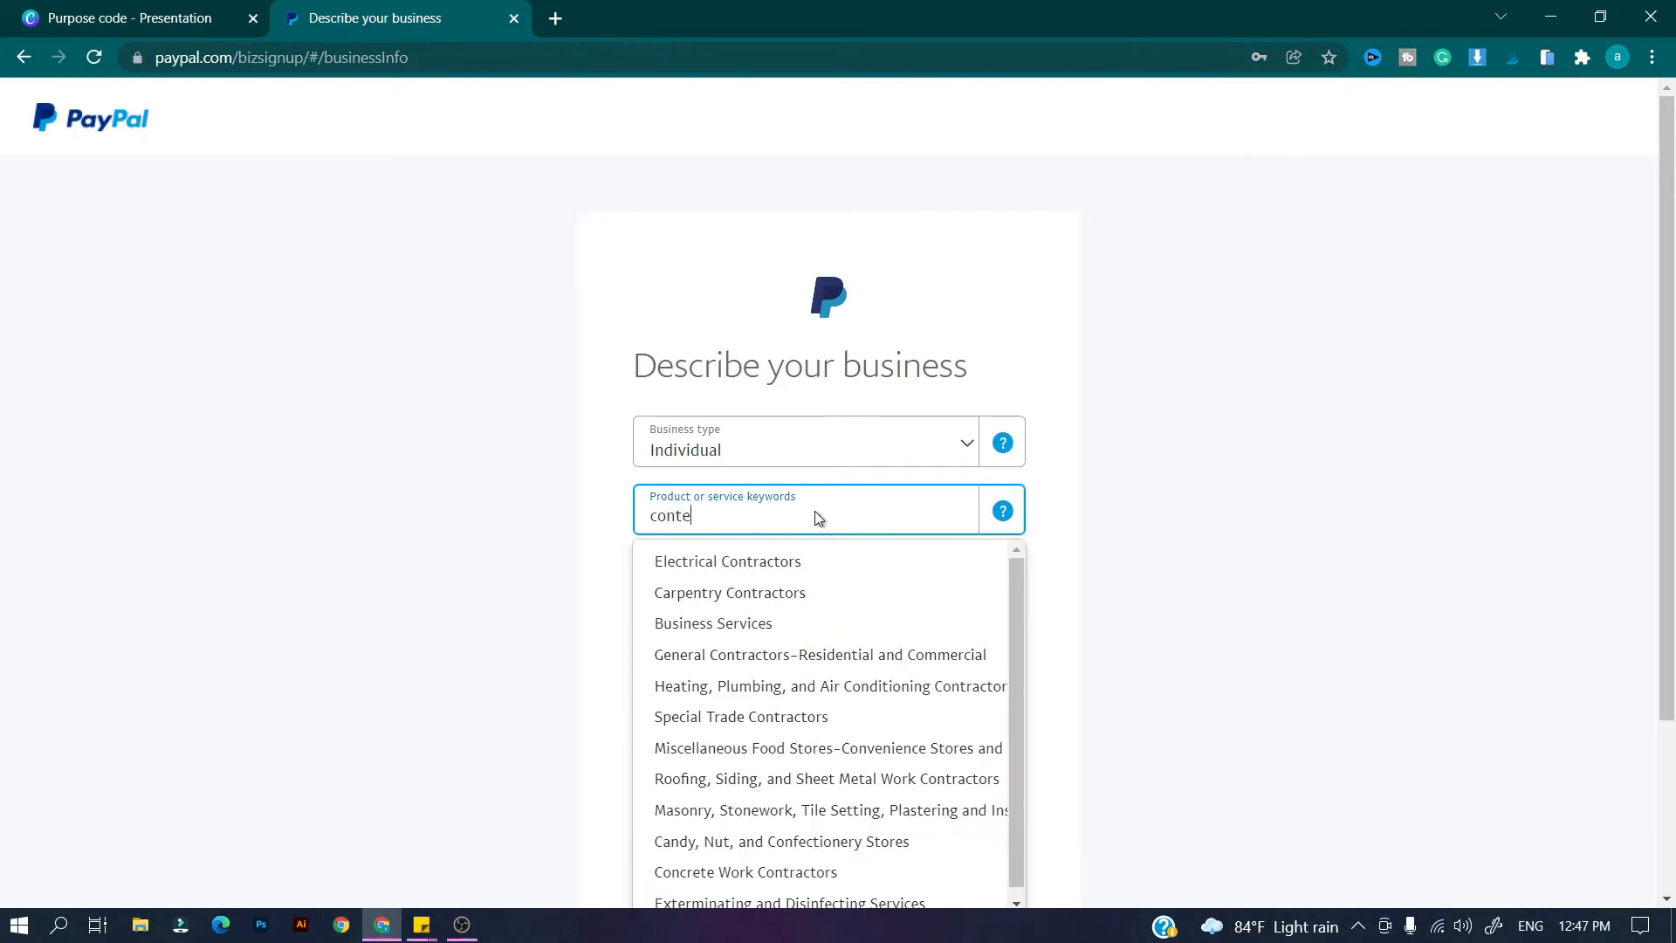
{"action": "type", "text": "nt"}
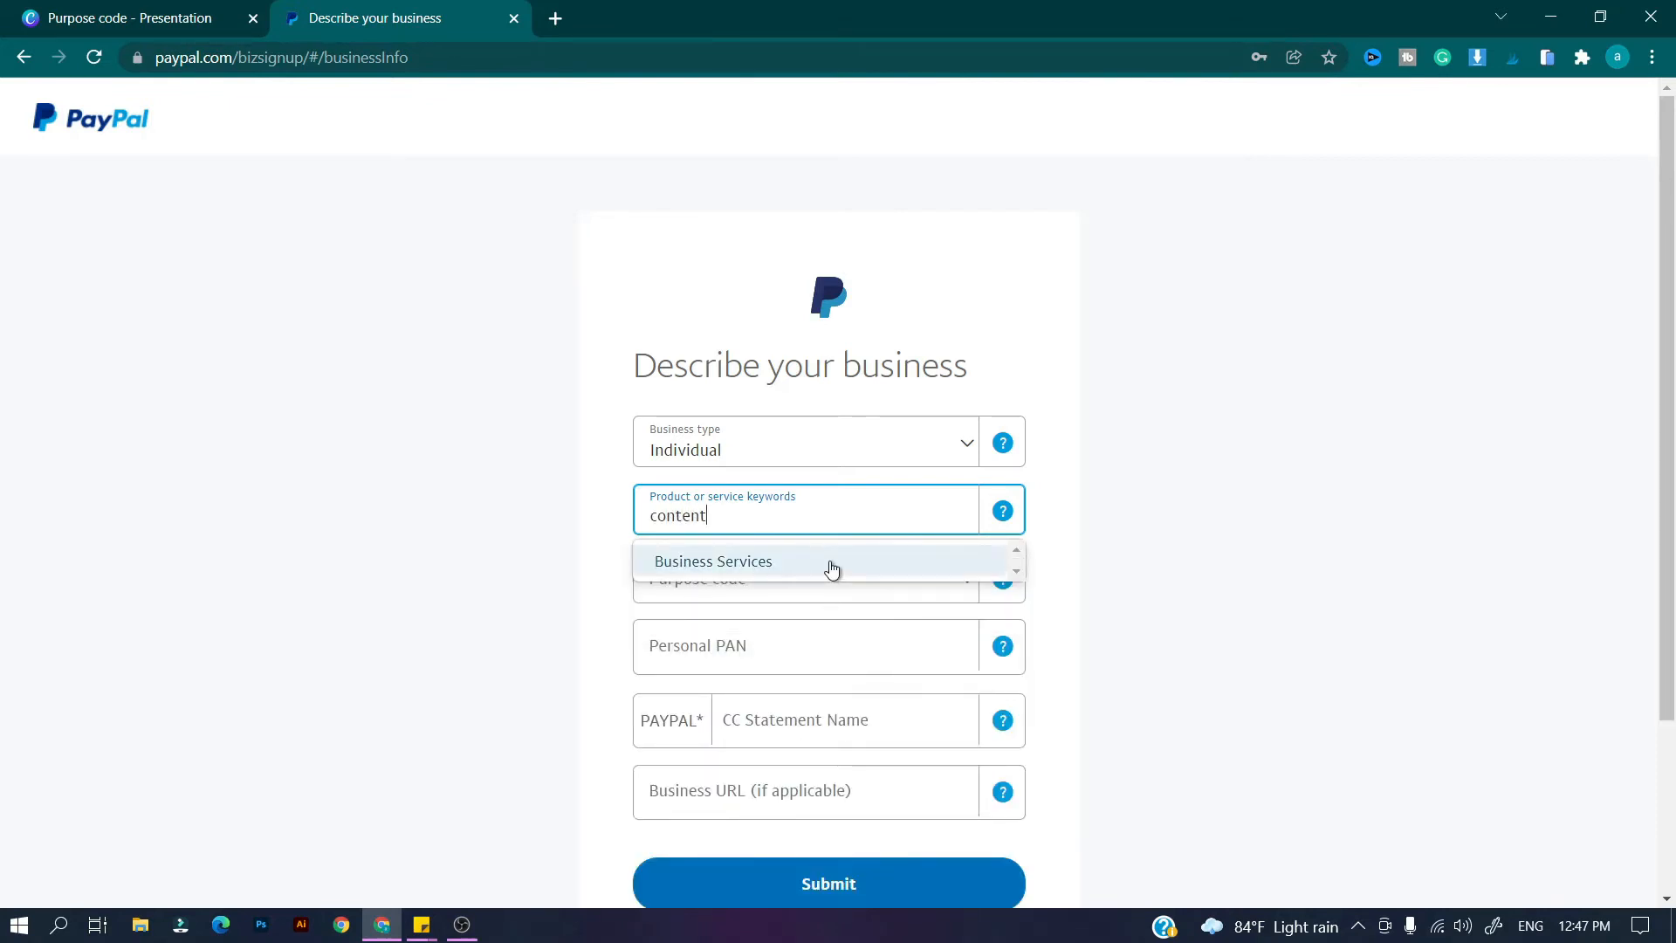
{"action": "key", "text": "ctrl+a"}
{"action": "key", "text": "BackSpace"}
{"action": "type", "text": "digital"}
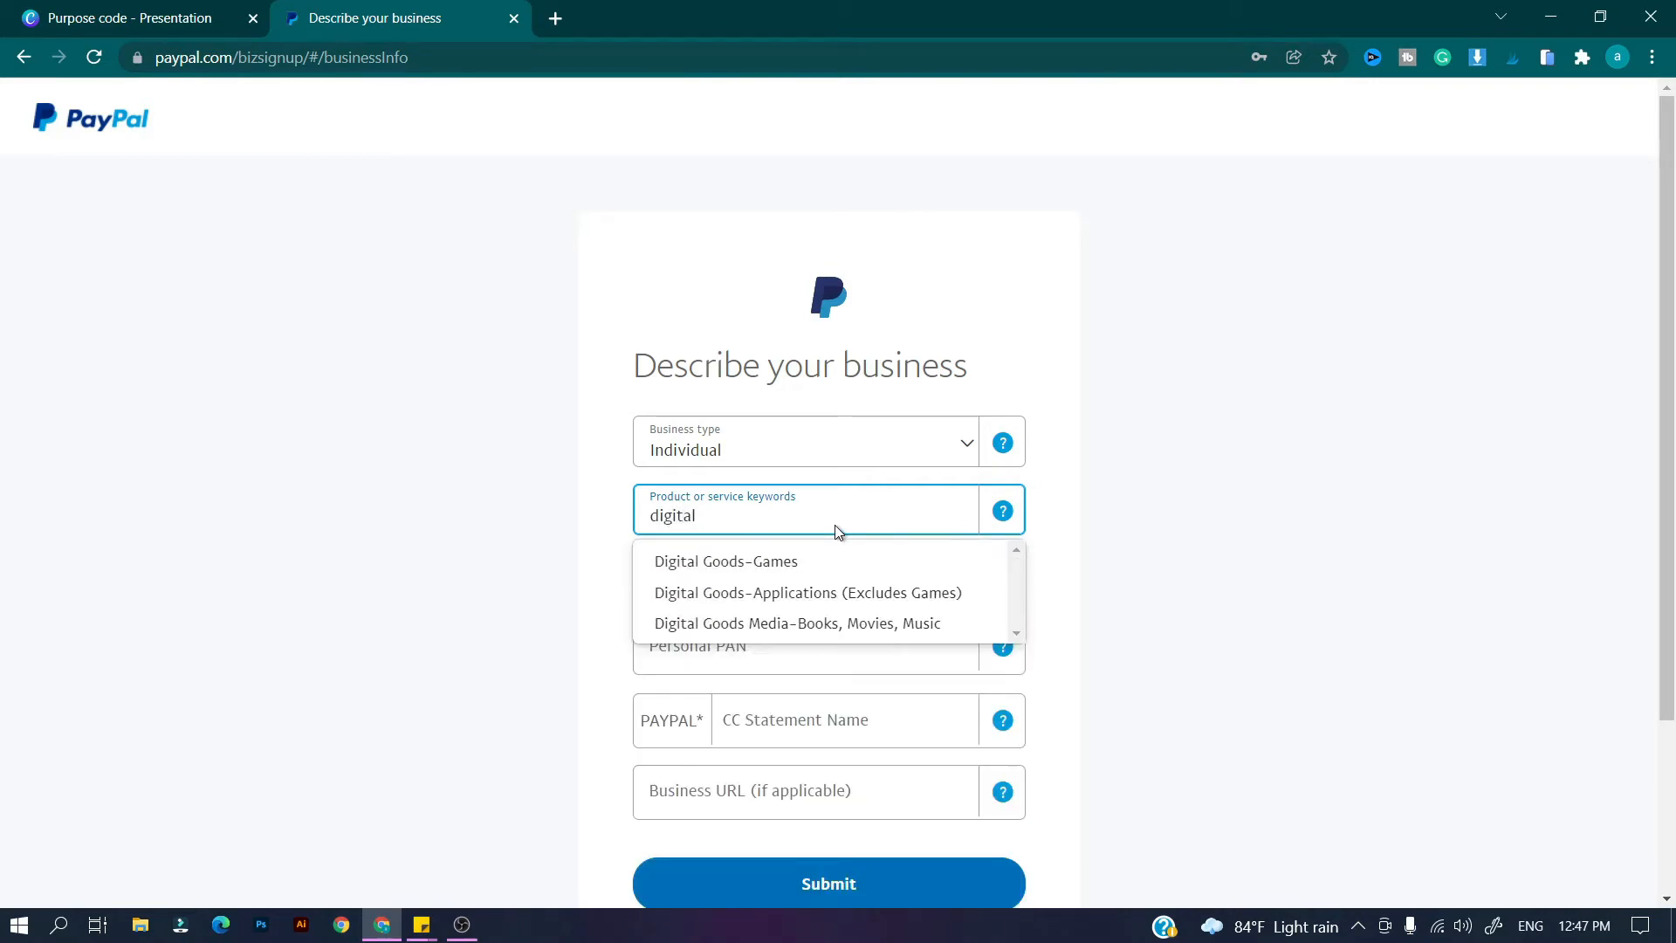
Pick the keyword 'Digital Goods Media-Books, Movies, Music' and purpose code P1007 – Advertising and market research.
{"action": "left_click", "coordinate": [858, 622]}
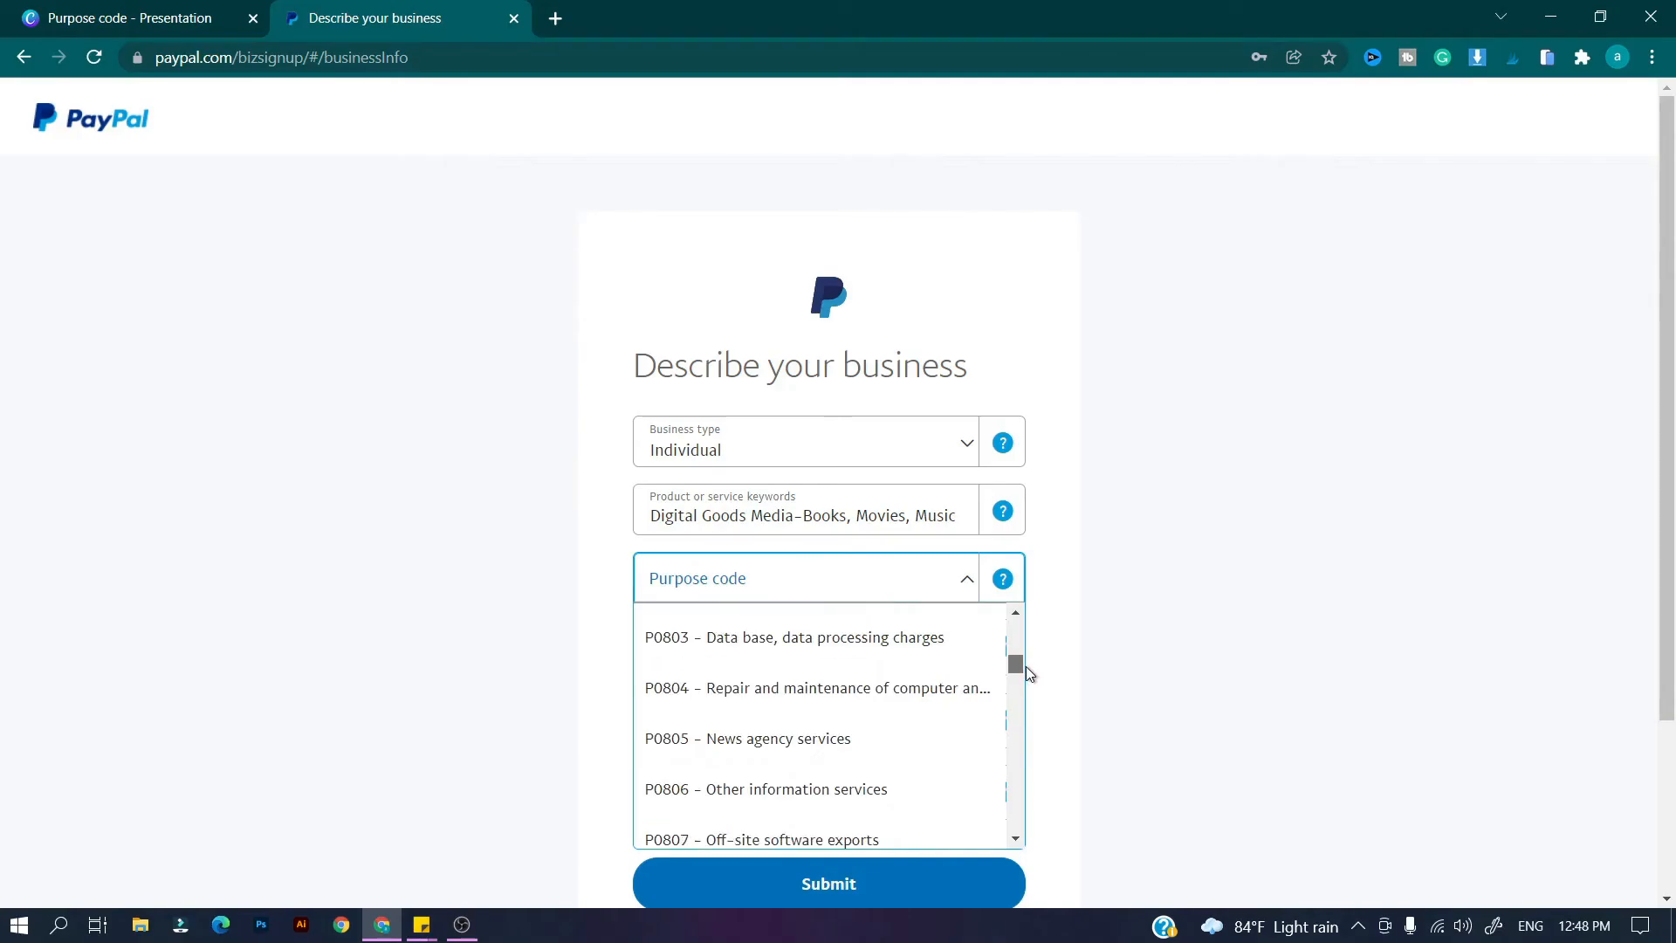
{"action": "left_click_drag", "start_coordinate": [1025, 667], "coordinate": [1037, 753]}
{"action": "left_click", "coordinate": [829, 684]}
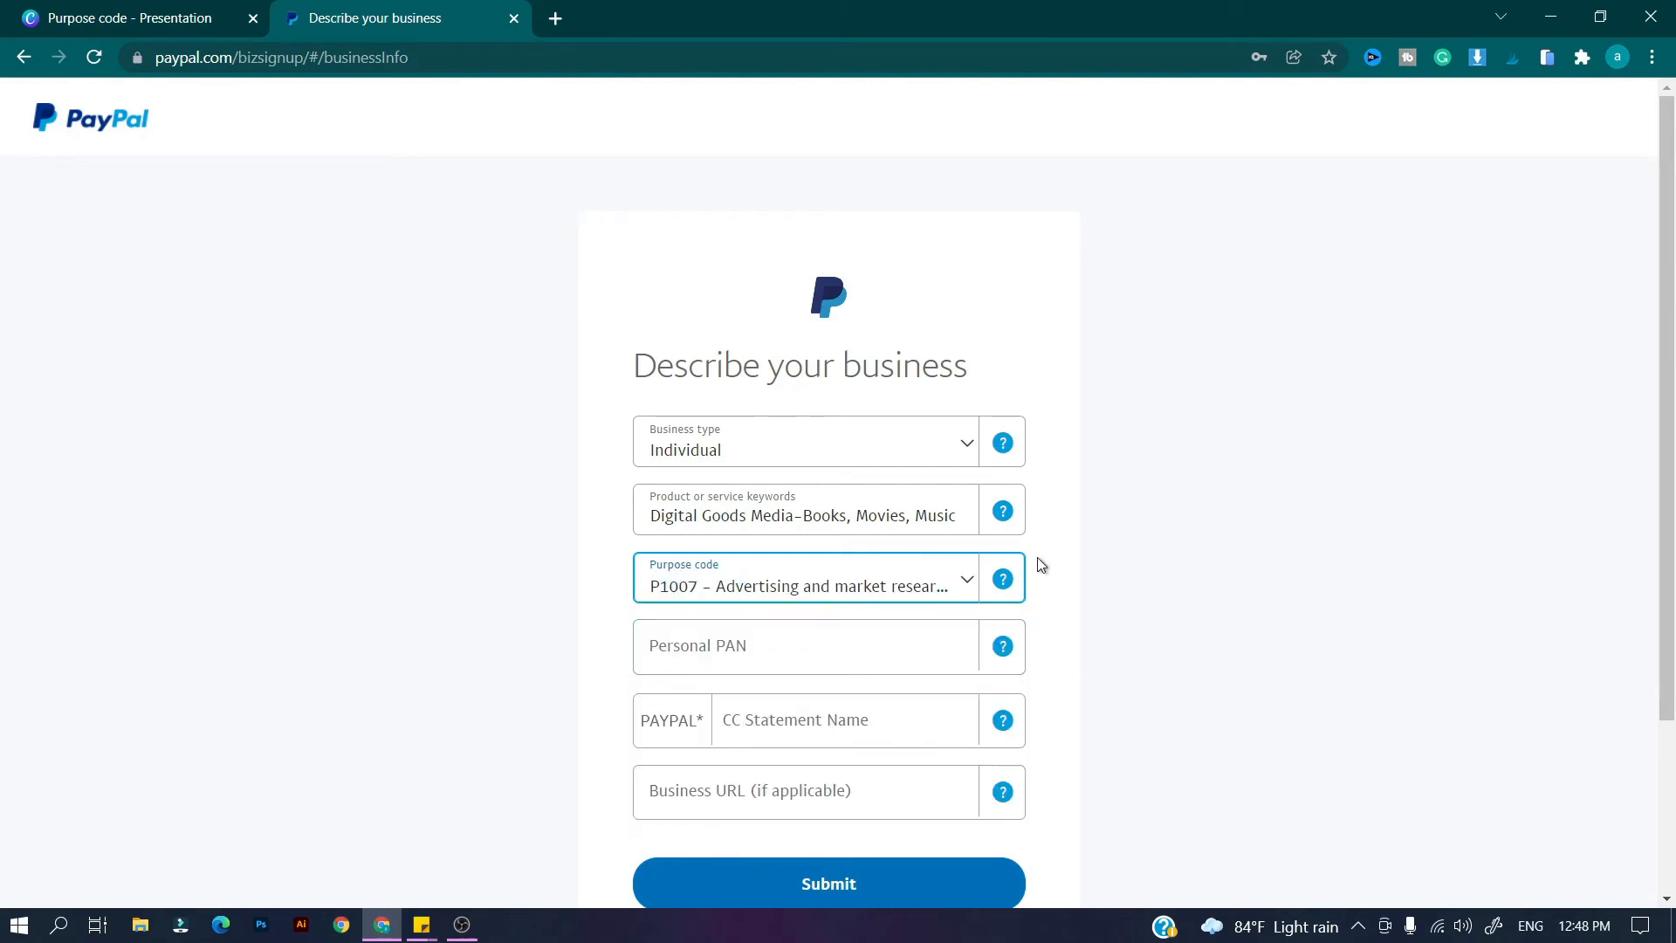
Paste the personal PAN, set the card statement name to HUSTLING, and submit the form.
{"action": "scroll", "coordinate": [1036, 556], "scroll_direction": "down", "scroll_amount": 1}
{"action": "left_click", "coordinate": [807, 543]}
{"action": "key", "text": "ctrl+v"}
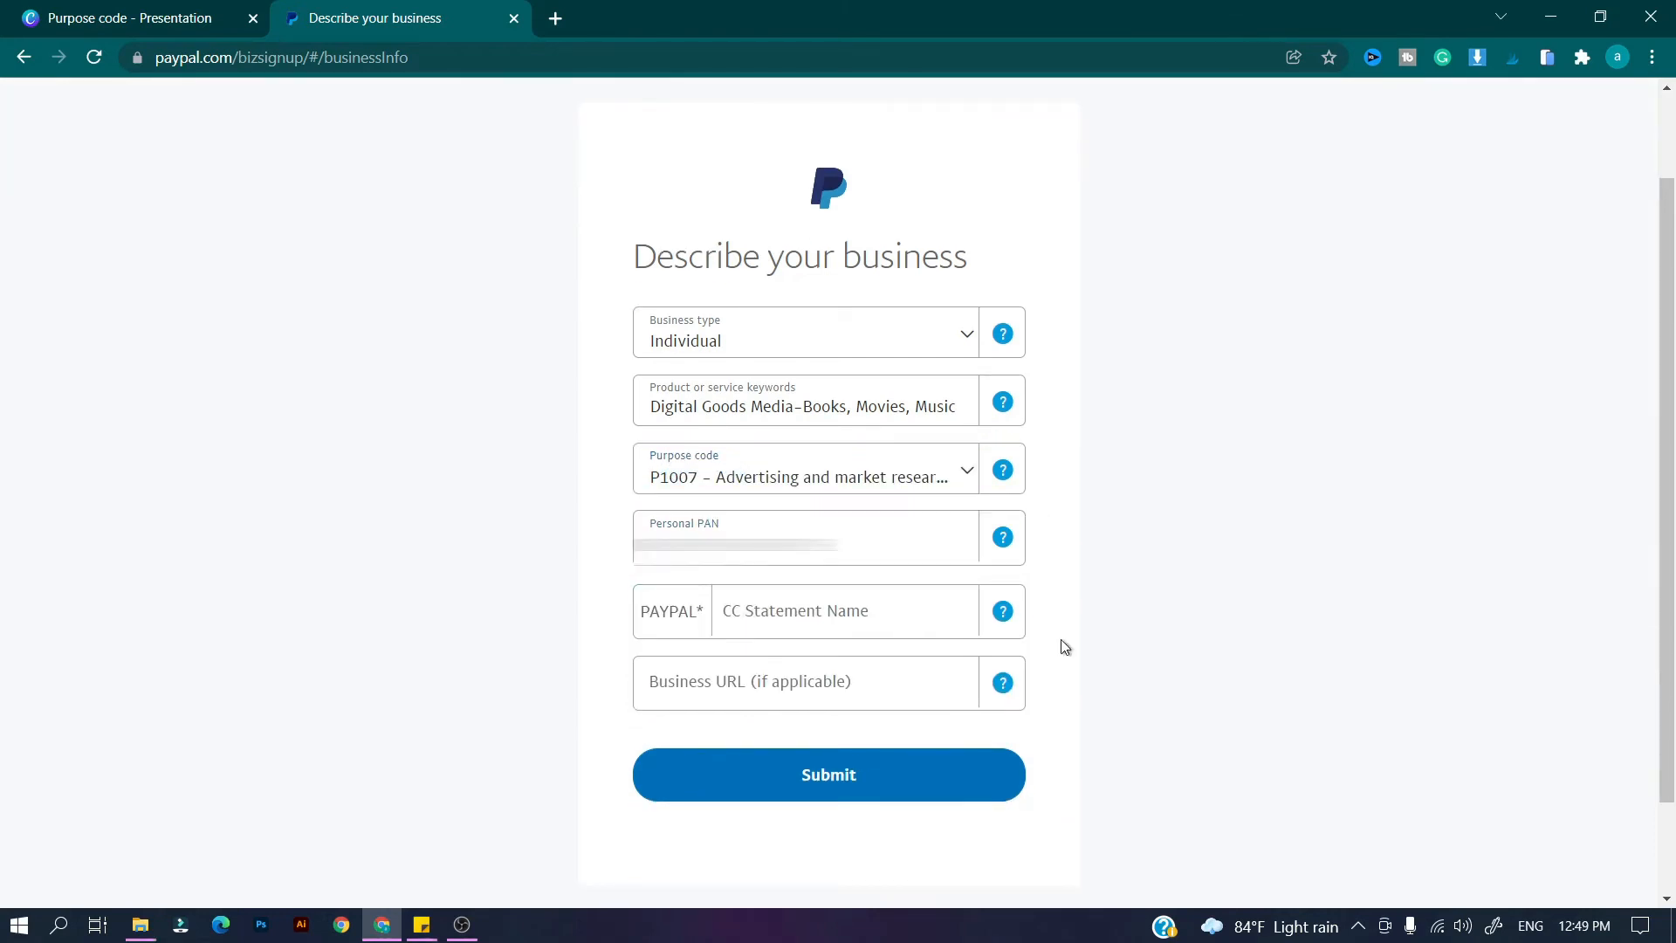
{"action": "left_click", "coordinate": [893, 631]}
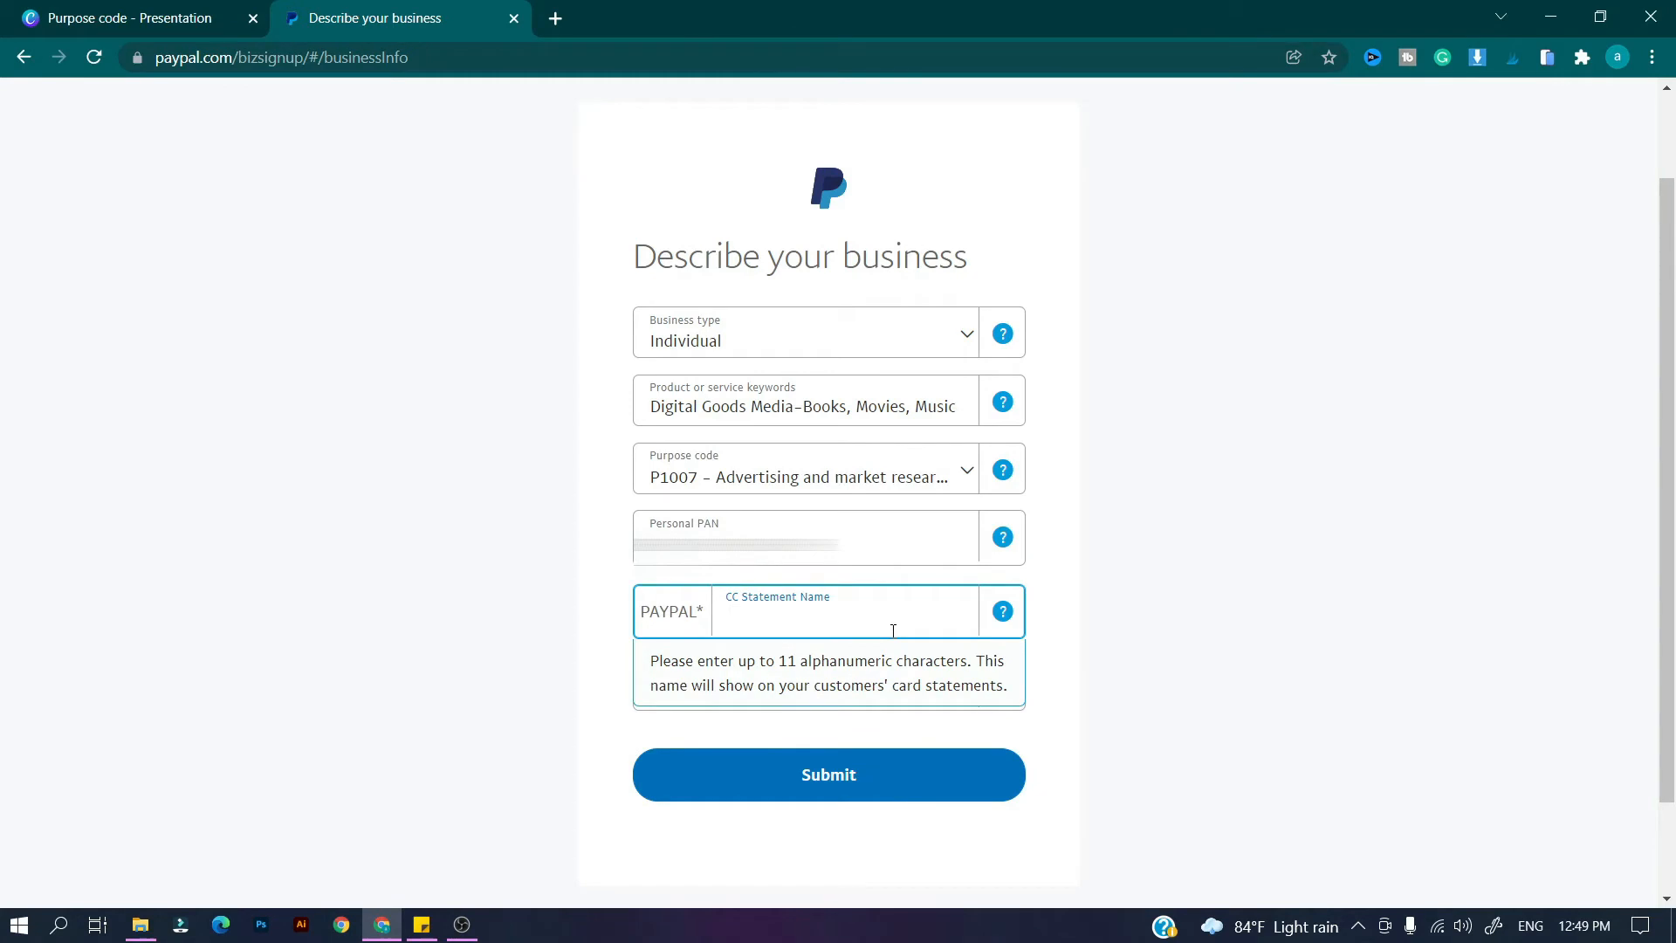
{"action": "type", "text": "HUSTLINGMI"}
{"action": "key", "text": "BackSpace"}
{"action": "key", "text": "BackSpace"}
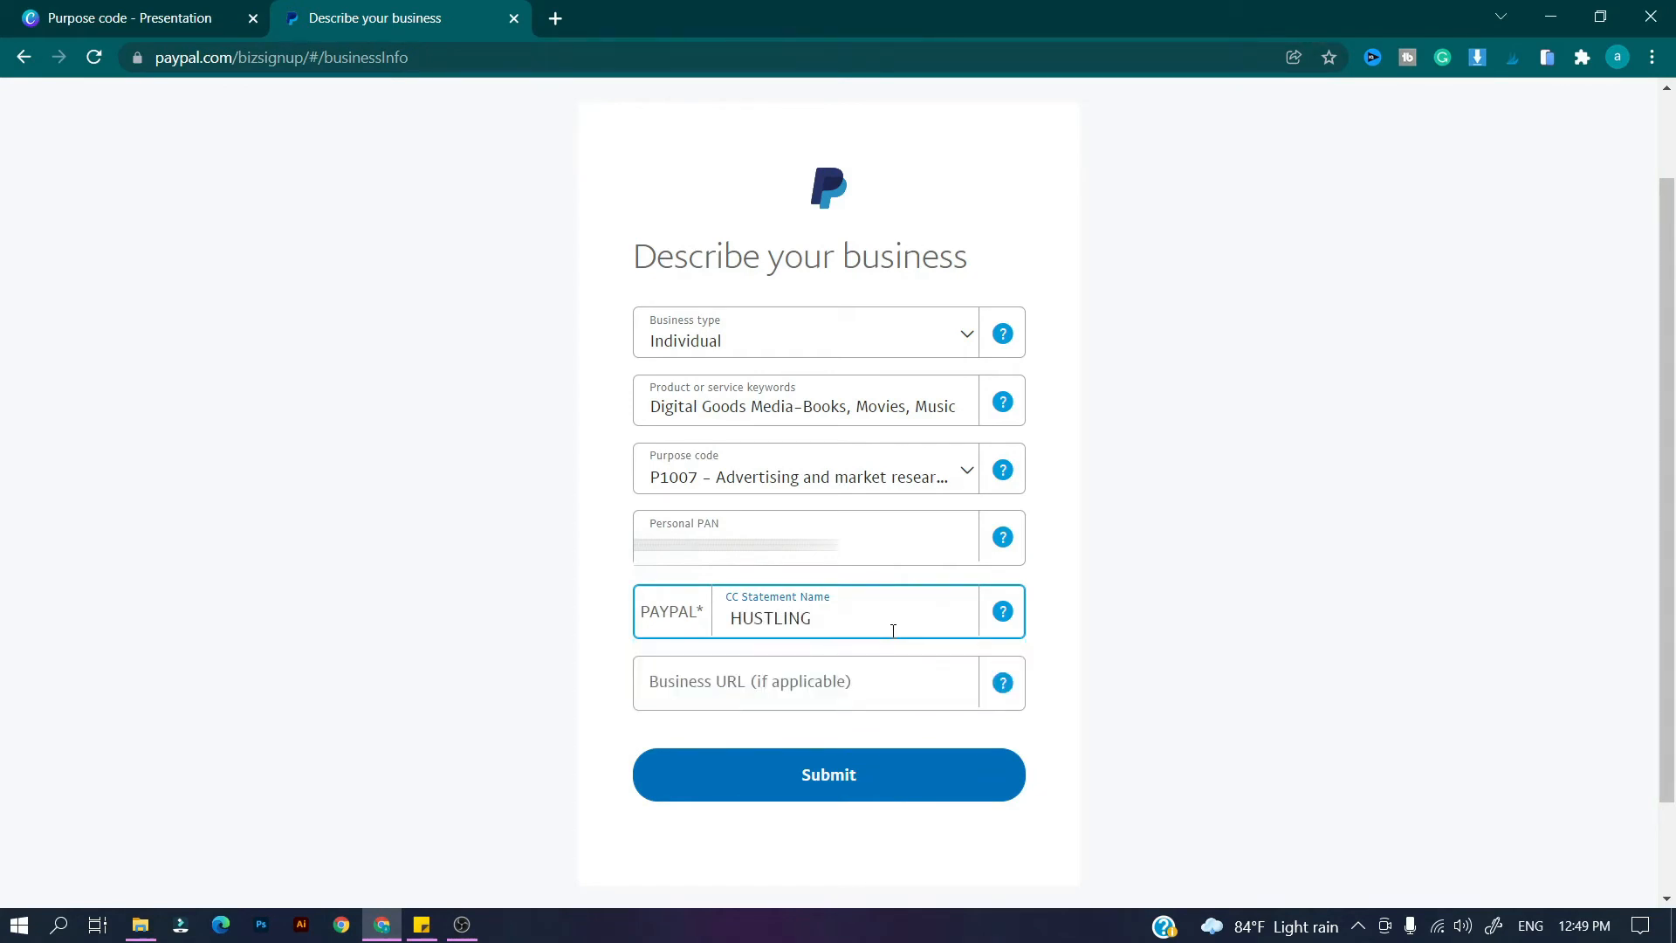
{"action": "key", "text": "Tab"}
{"action": "left_click", "coordinate": [845, 696]}
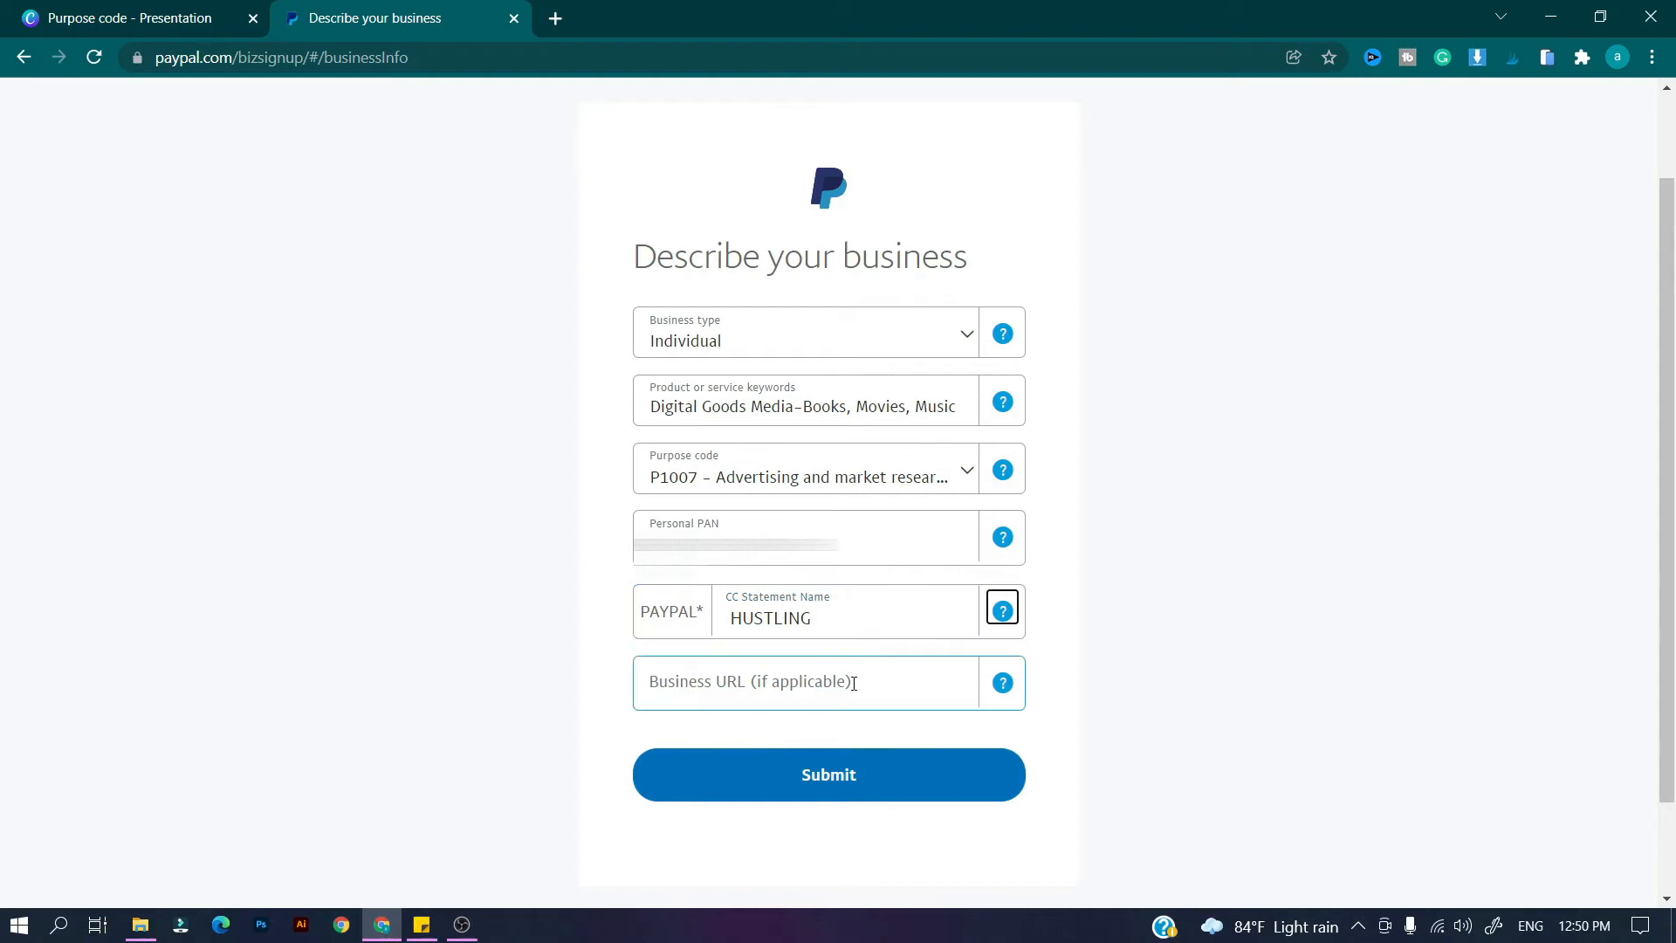
{"action": "left_click", "coordinate": [865, 781]}
Fill in the owner's contact details and keep US Dollar as the primary currency.
{"action": "scroll", "coordinate": [1096, 476], "scroll_direction": "down", "scroll_amount": 4}
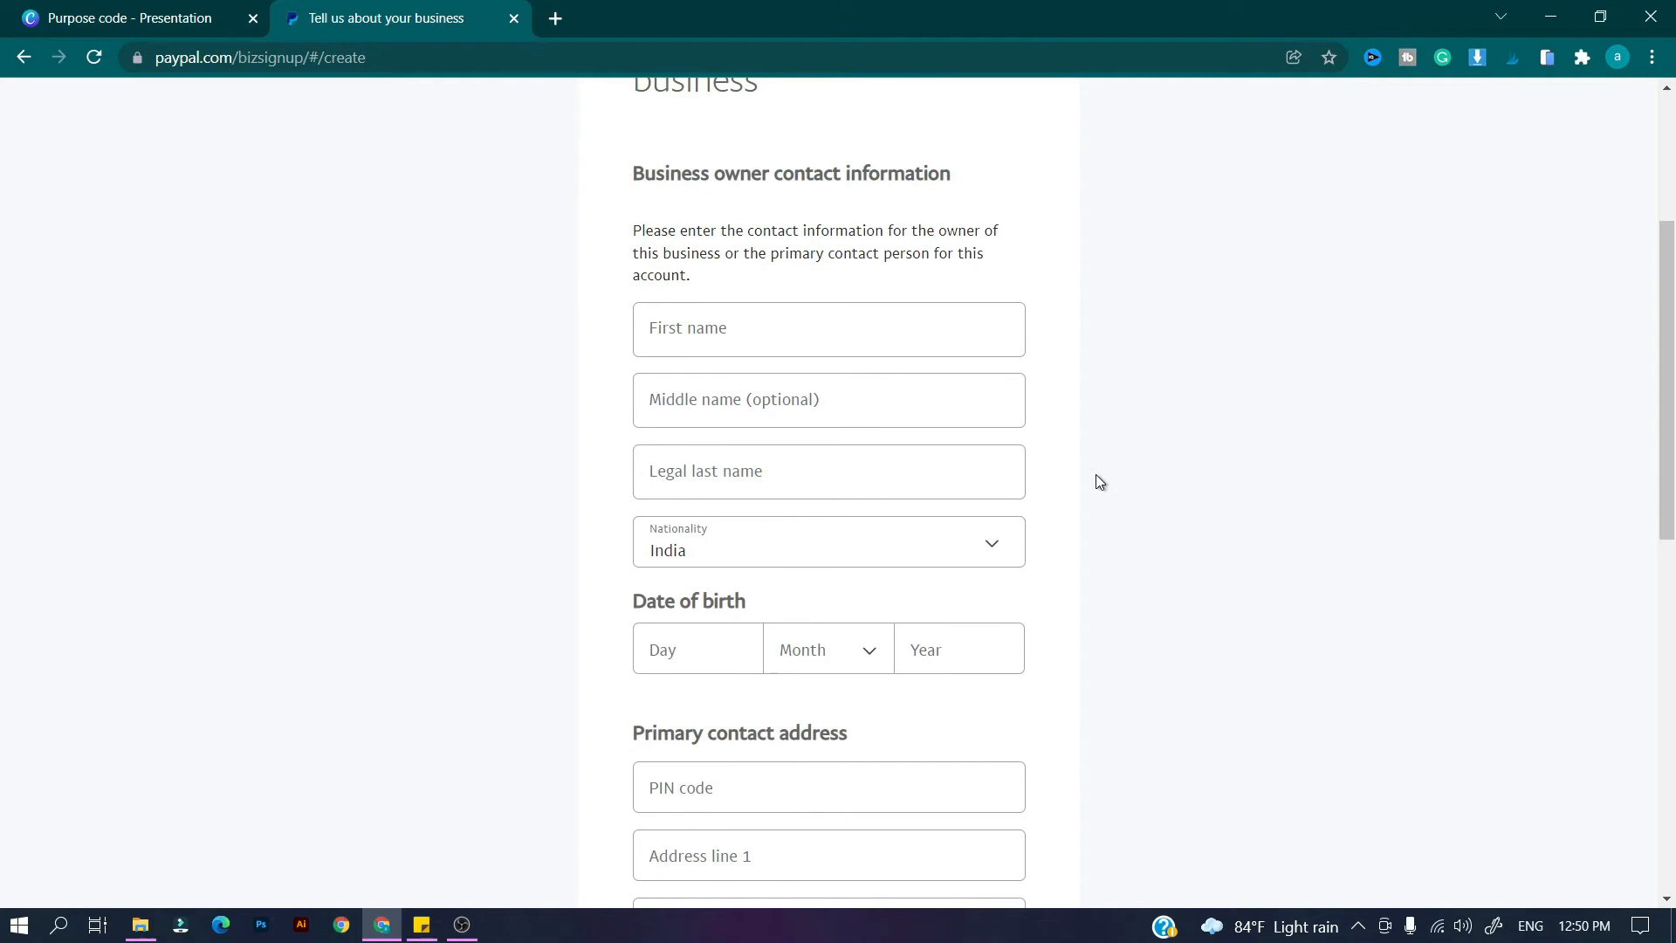
{"action": "left_click", "coordinate": [868, 329]}
{"action": "scroll", "coordinate": [882, 376], "scroll_direction": "down", "scroll_amount": 1}
{"action": "scroll", "coordinate": [897, 366], "scroll_direction": "down", "scroll_amount": 8}
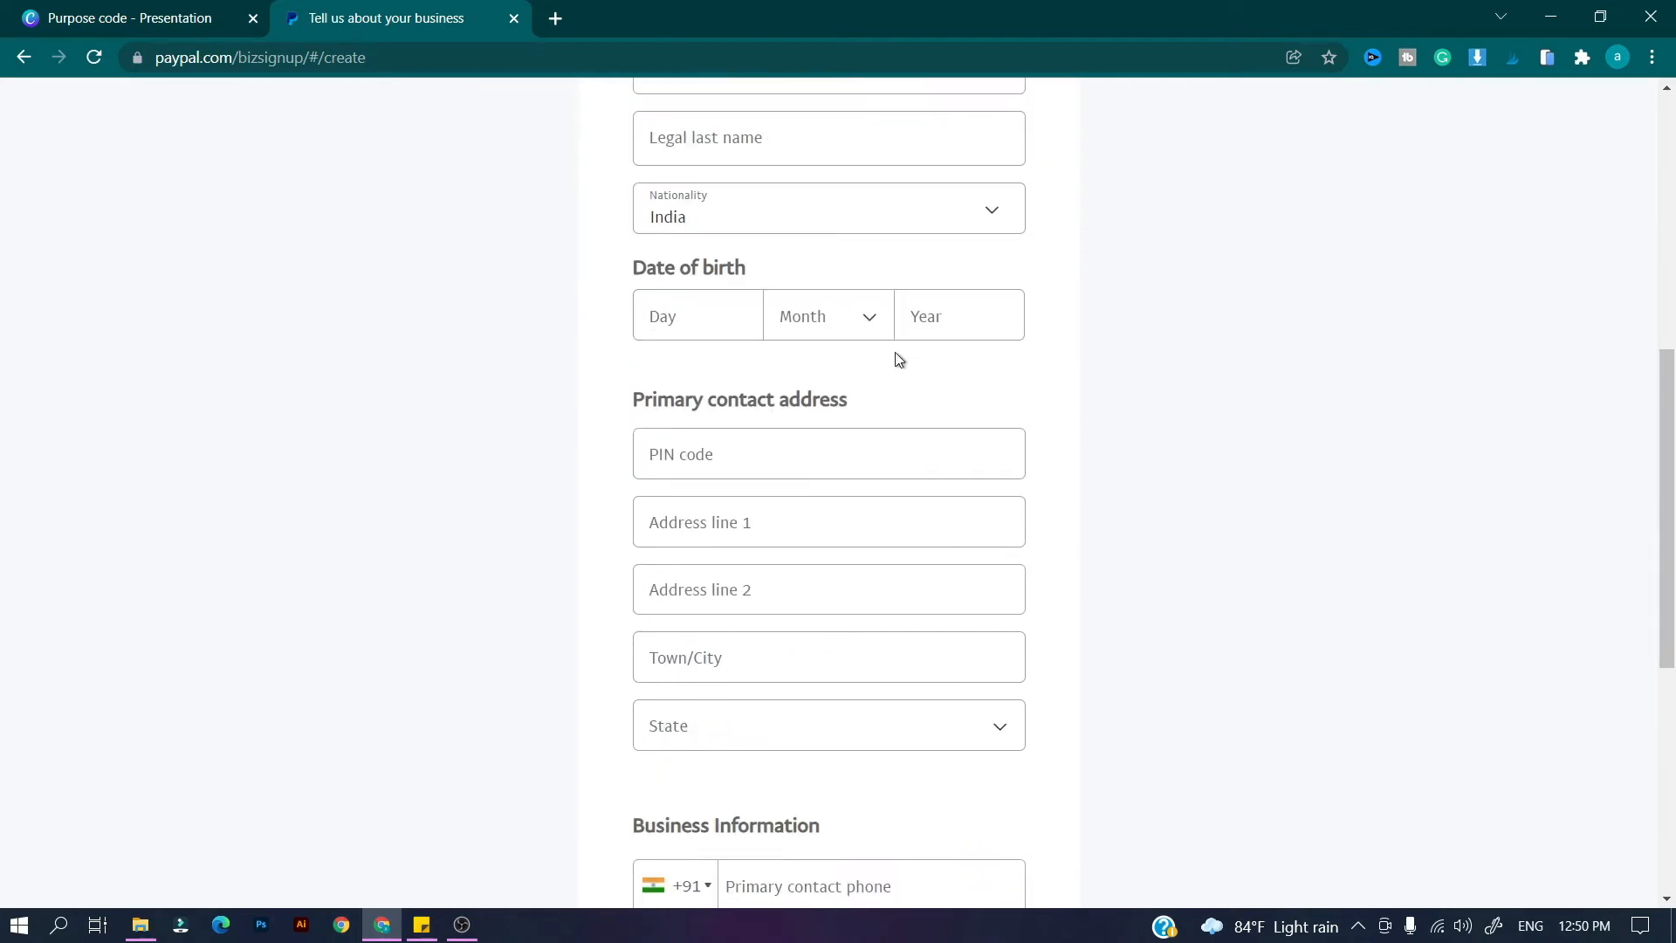
{"action": "left_click", "coordinate": [954, 527]}
{"action": "scroll", "coordinate": [1012, 604], "scroll_direction": "down", "scroll_amount": 10}
{"action": "scroll", "coordinate": [830, 646], "scroll_direction": "up", "scroll_amount": 10}
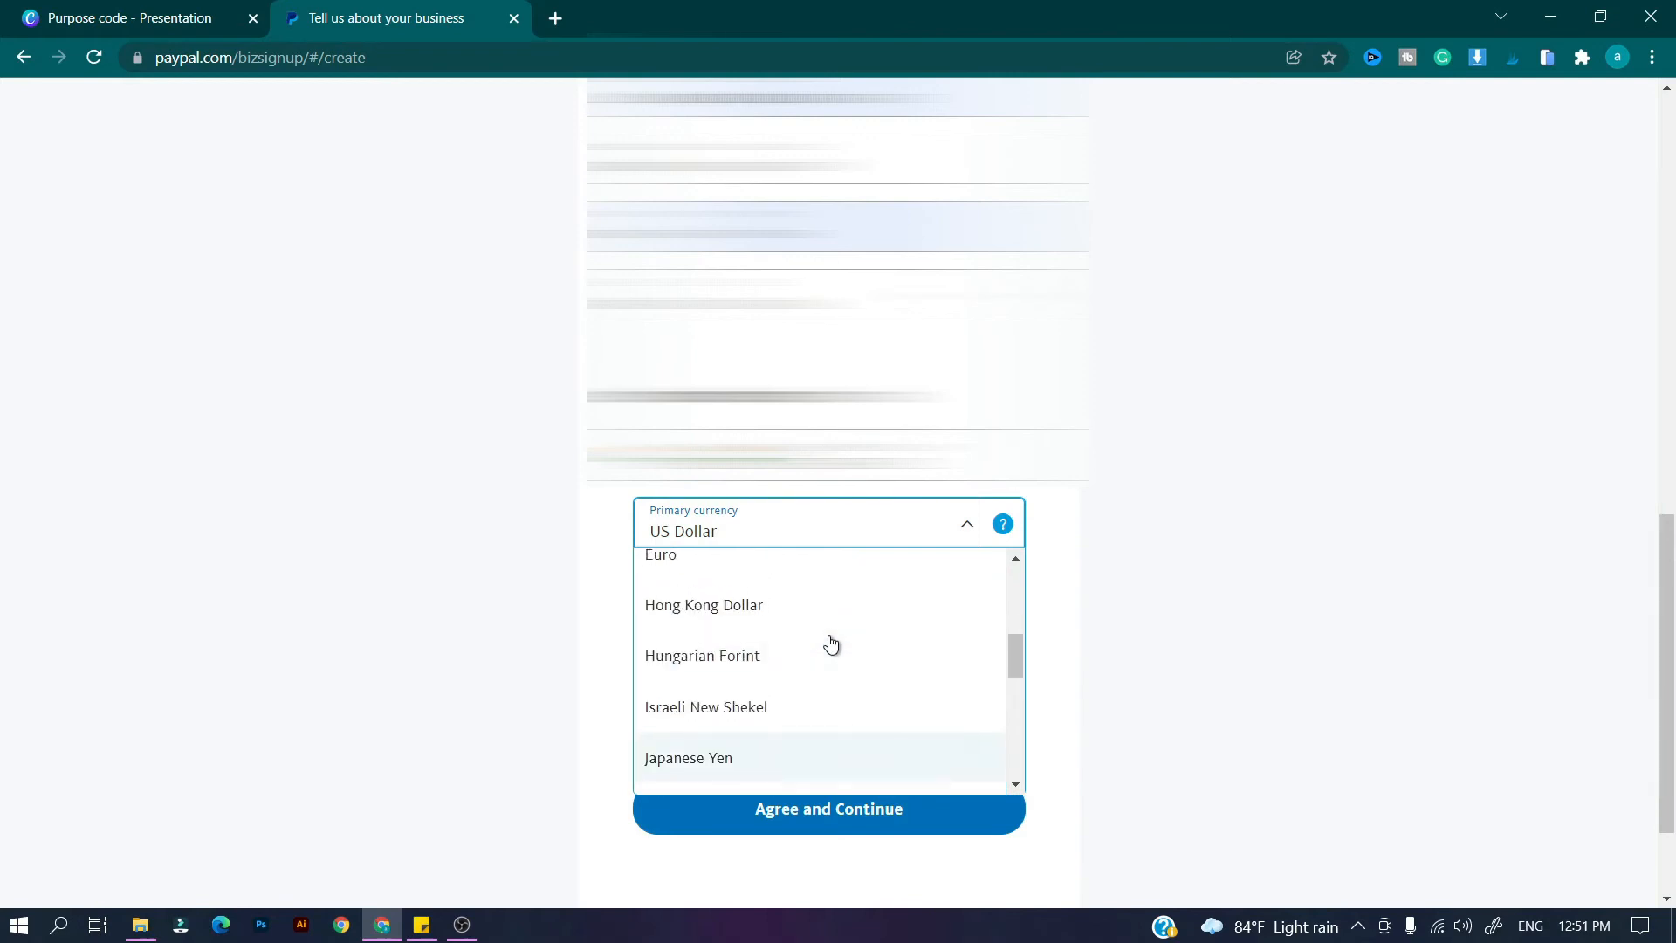
{"action": "scroll", "coordinate": [830, 651], "scroll_direction": "down", "scroll_amount": 2}
{"action": "scroll", "coordinate": [830, 655], "scroll_direction": "down", "scroll_amount": 2}
{"action": "scroll", "coordinate": [830, 658], "scroll_direction": "up", "scroll_amount": 3}
{"action": "left_click", "coordinate": [1062, 510]}
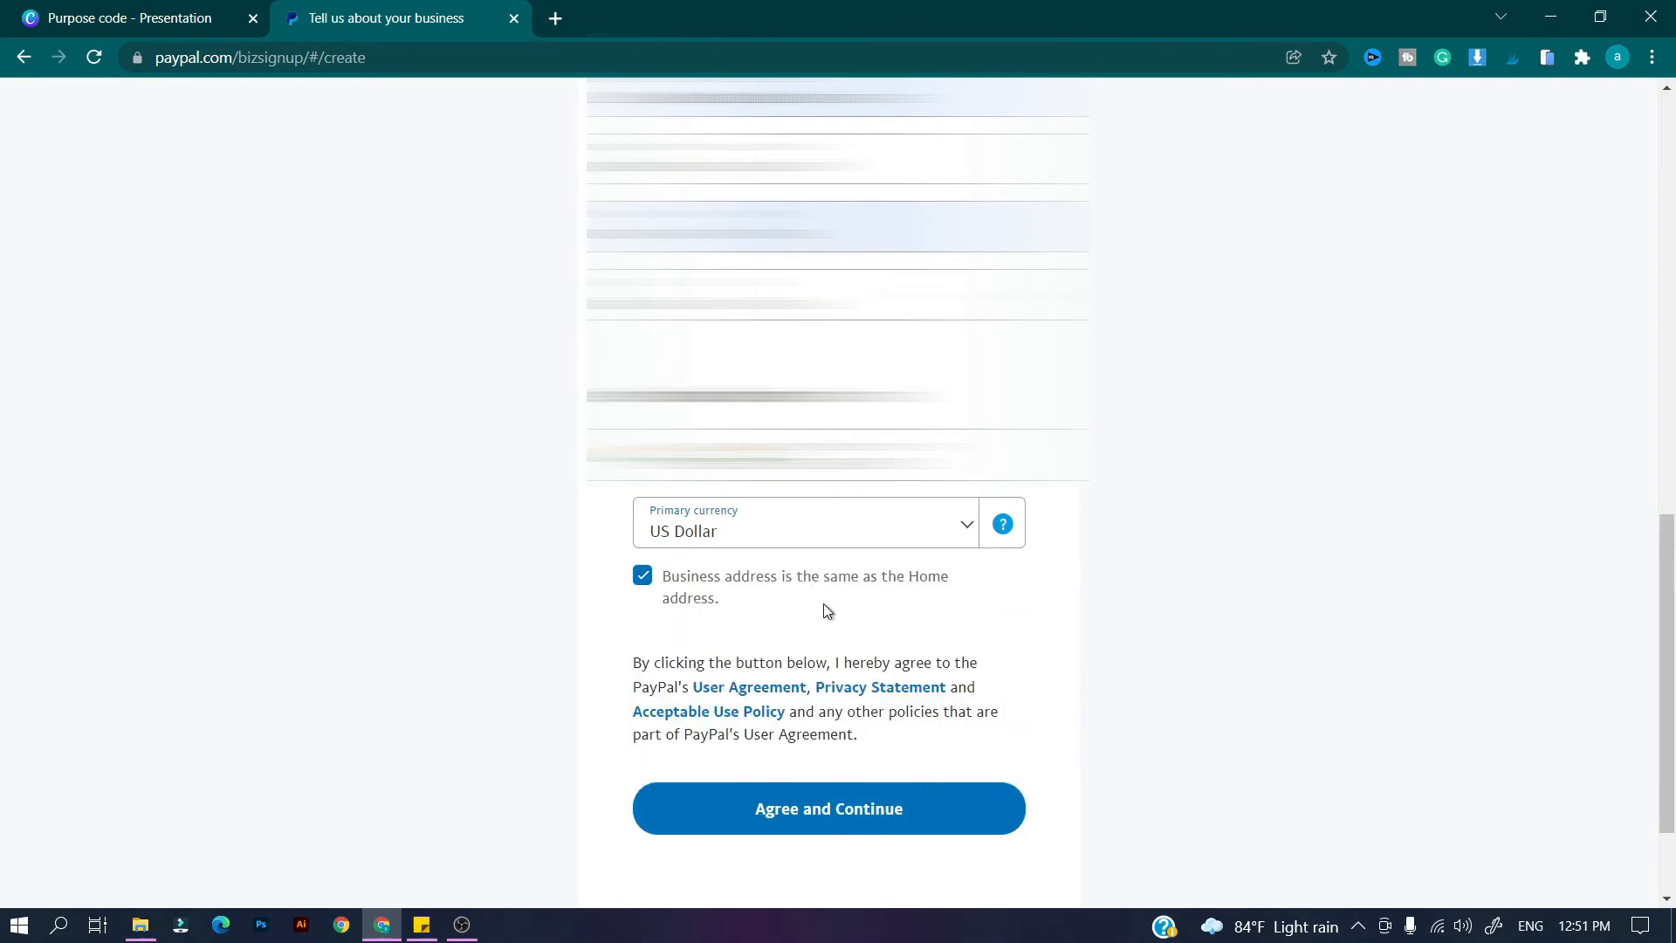
Agree to the terms to create the account and land on the Home dashboard.
{"action": "left_click", "coordinate": [853, 820]}
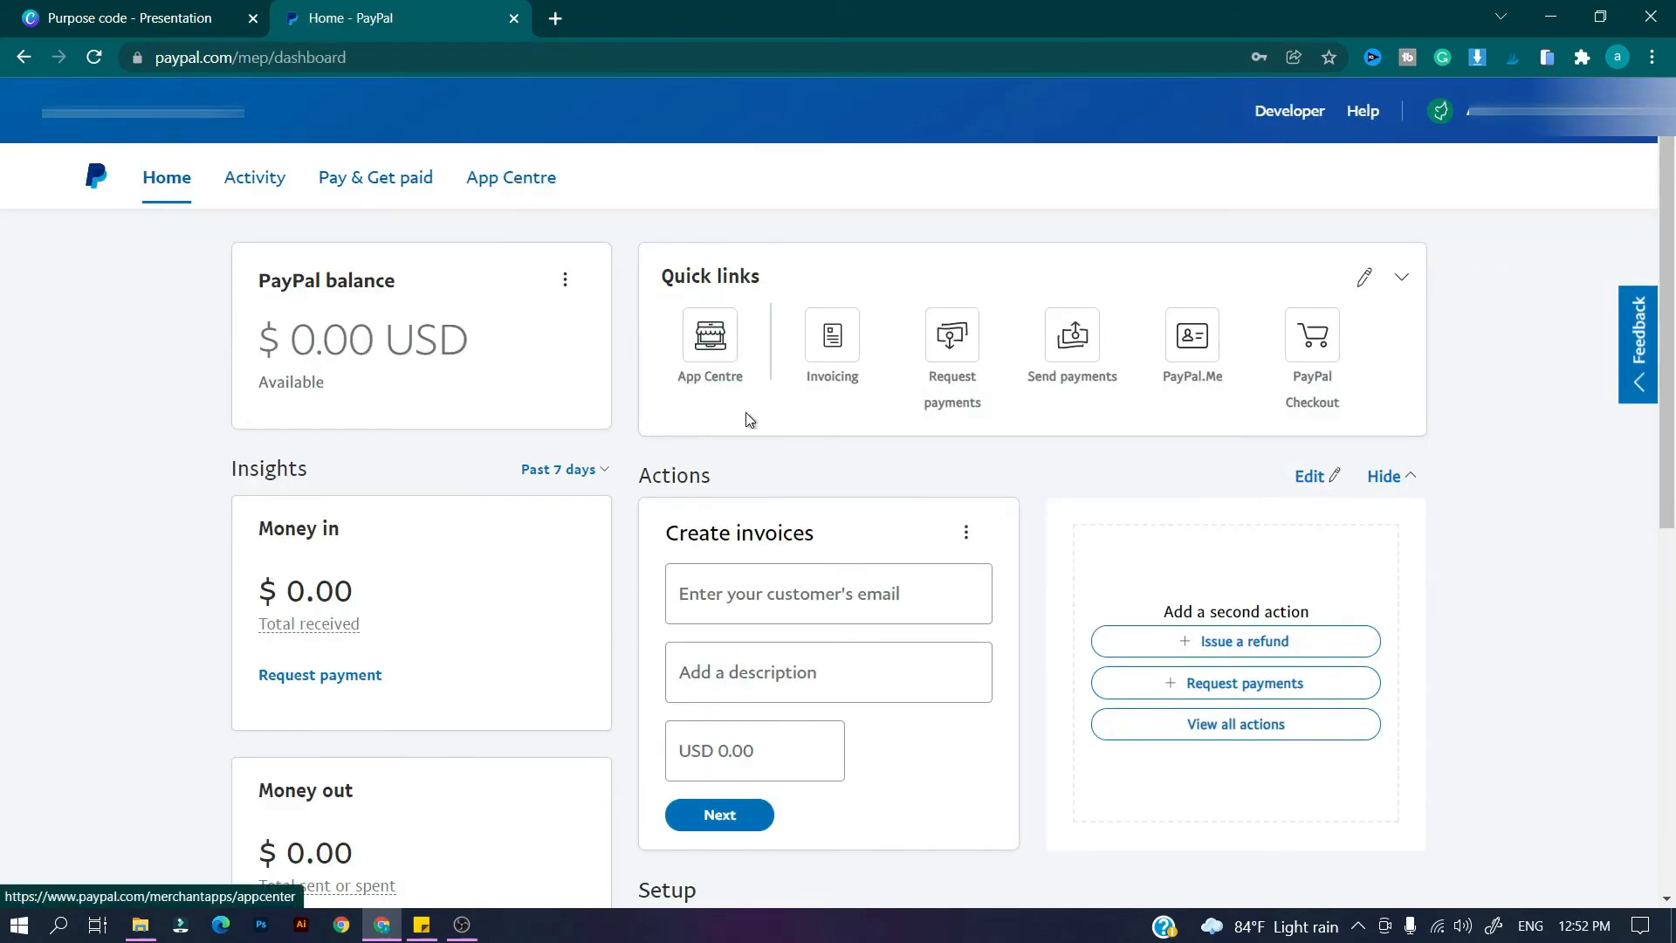
{"action": "scroll", "coordinate": [746, 419], "scroll_direction": "down", "scroll_amount": 8}
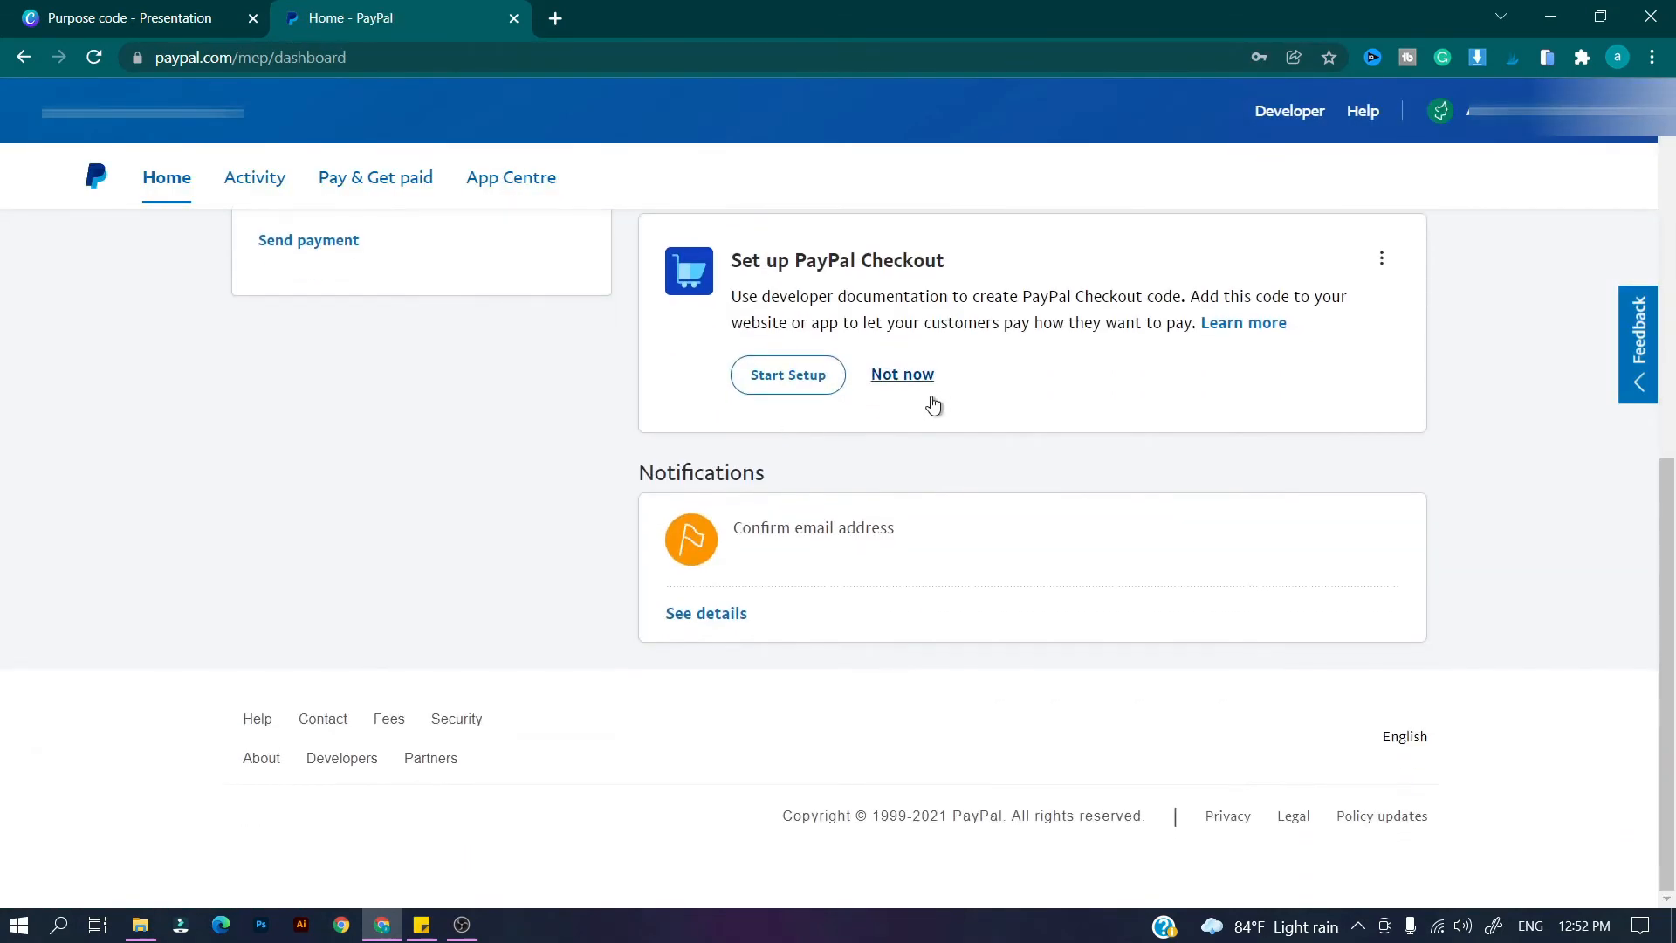
{"action": "scroll", "coordinate": [949, 389], "scroll_direction": "up", "scroll_amount": 2}
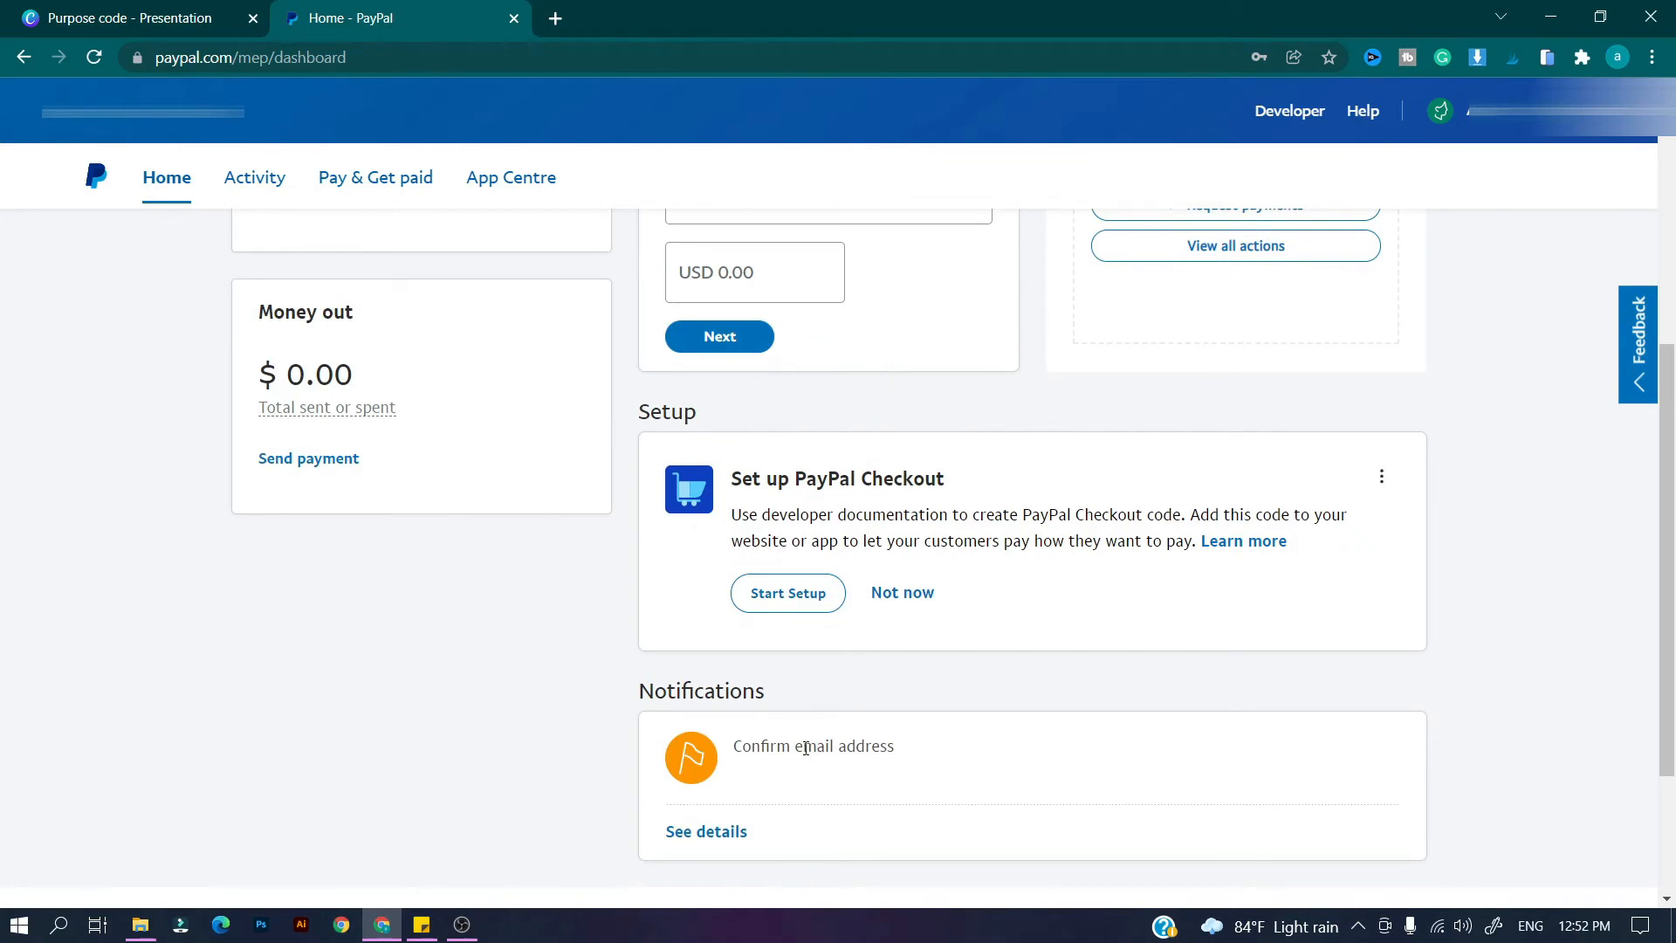
Open the Confirm email address details and load Gmail in a new tab.
{"action": "left_click", "coordinate": [725, 832]}
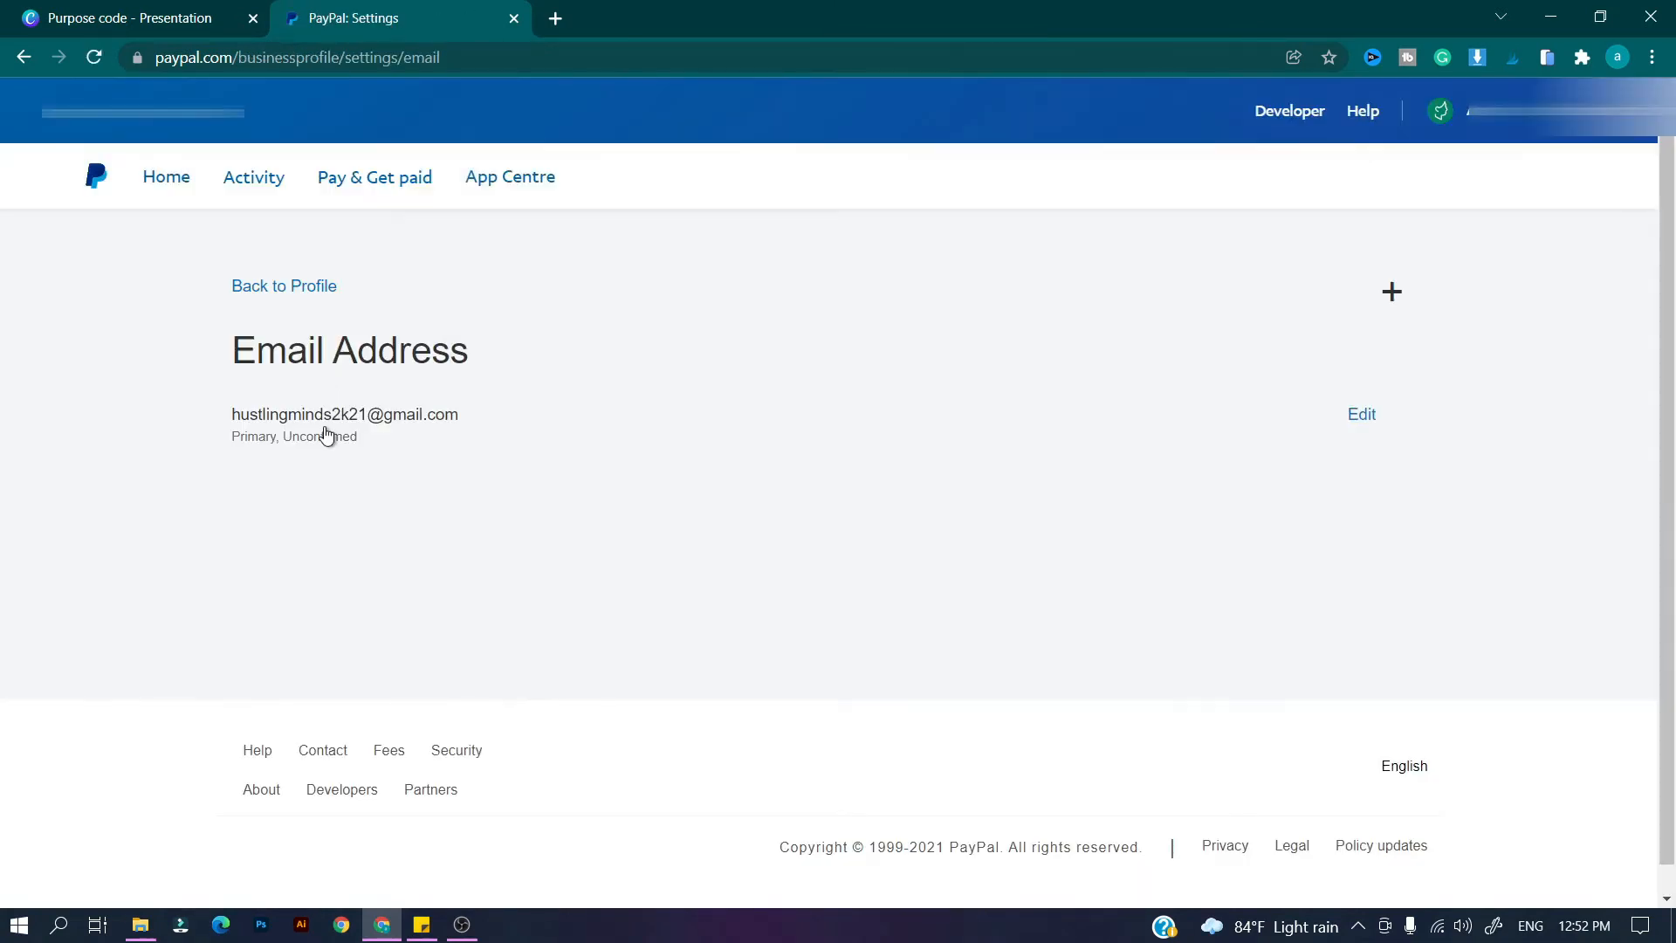
{"action": "key", "text": "ctrl+t"}
{"action": "type", "text": "gmail"}
{"action": "key", "text": "Return"}
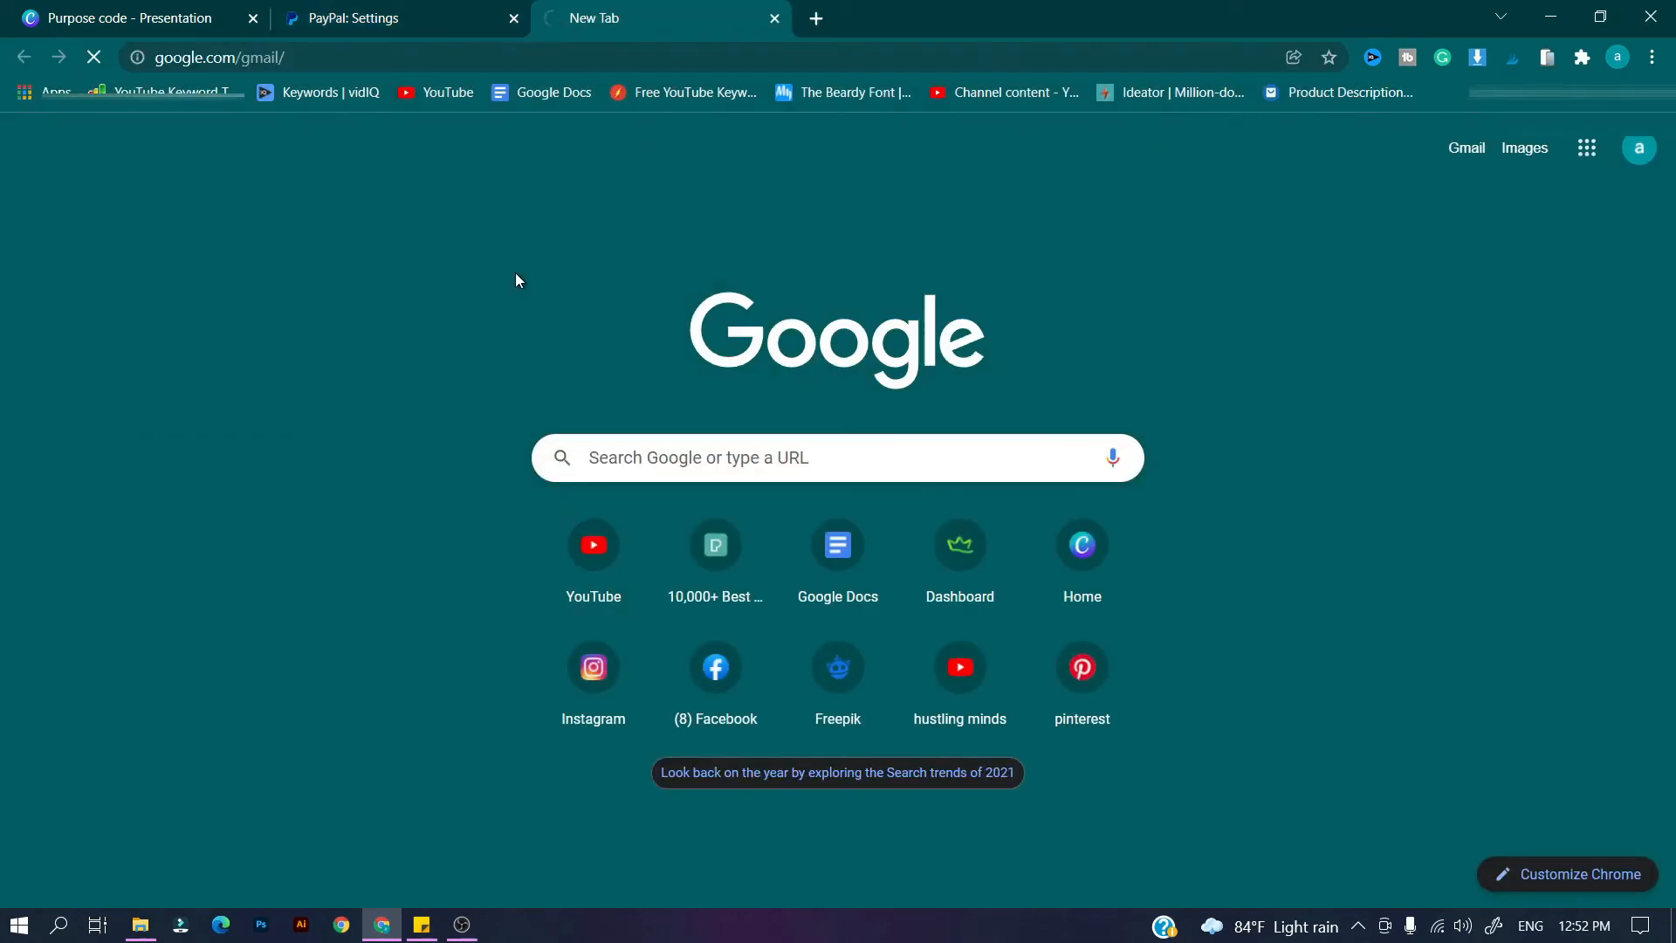
Follow the link in PayPal's confirmation email and submit the password.
{"action": "left_click", "coordinate": [500, 287]}
{"action": "scroll", "coordinate": [825, 617], "scroll_direction": "down", "scroll_amount": 3}
{"action": "left_click", "coordinate": [951, 661]}
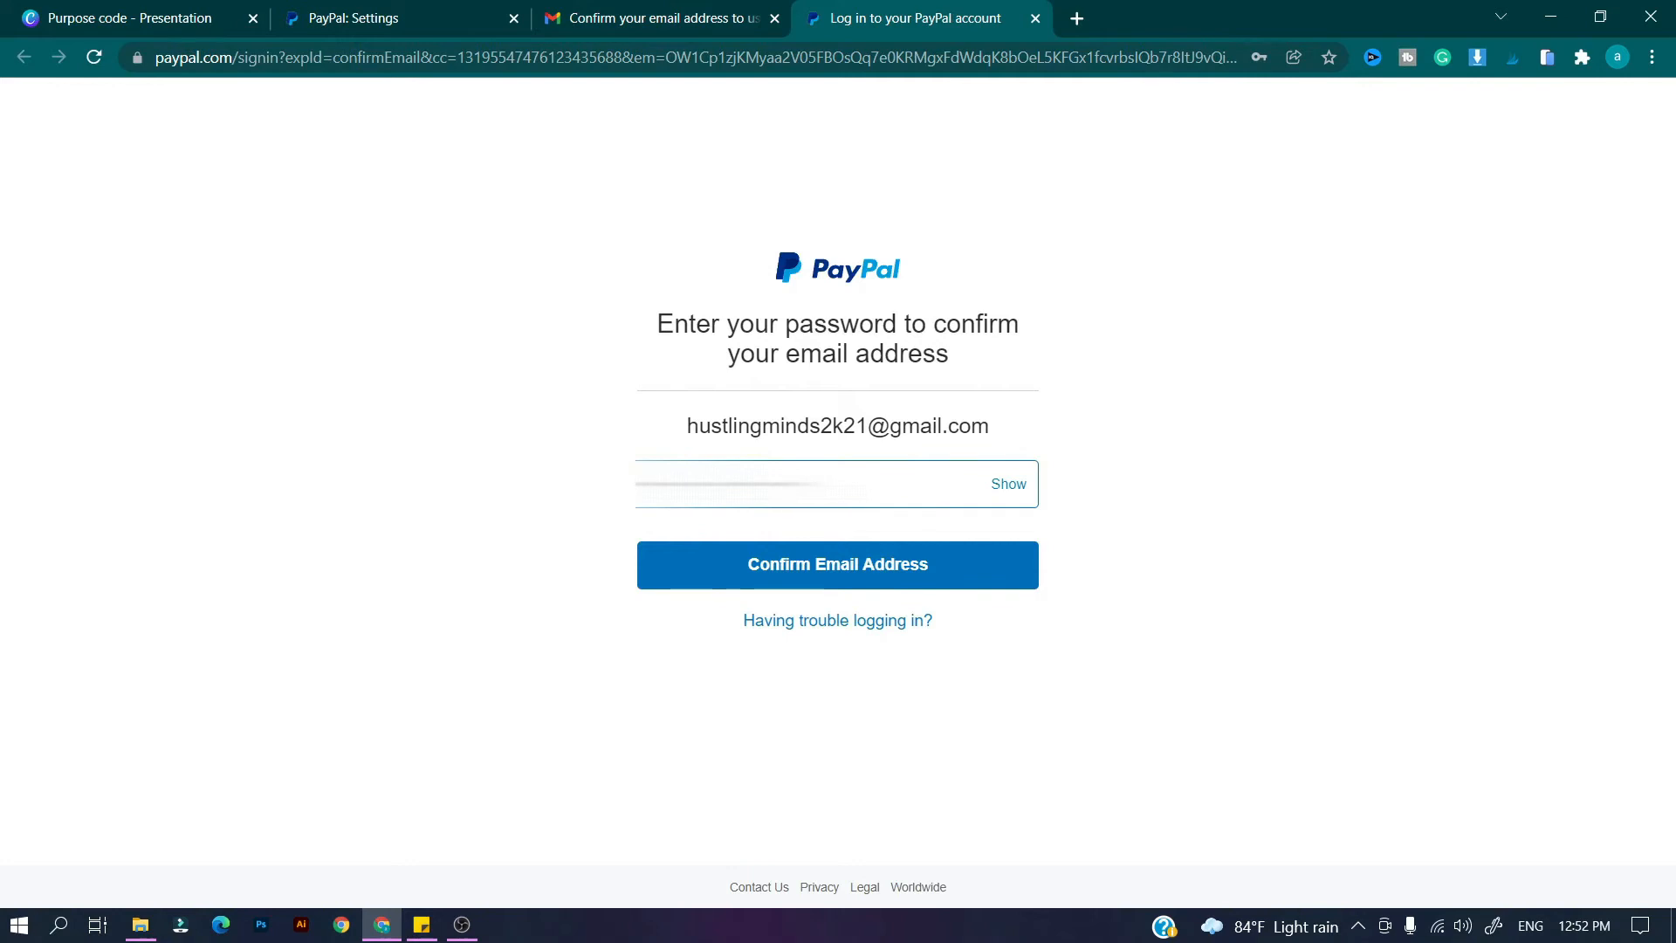
{"action": "key", "text": "Return"}
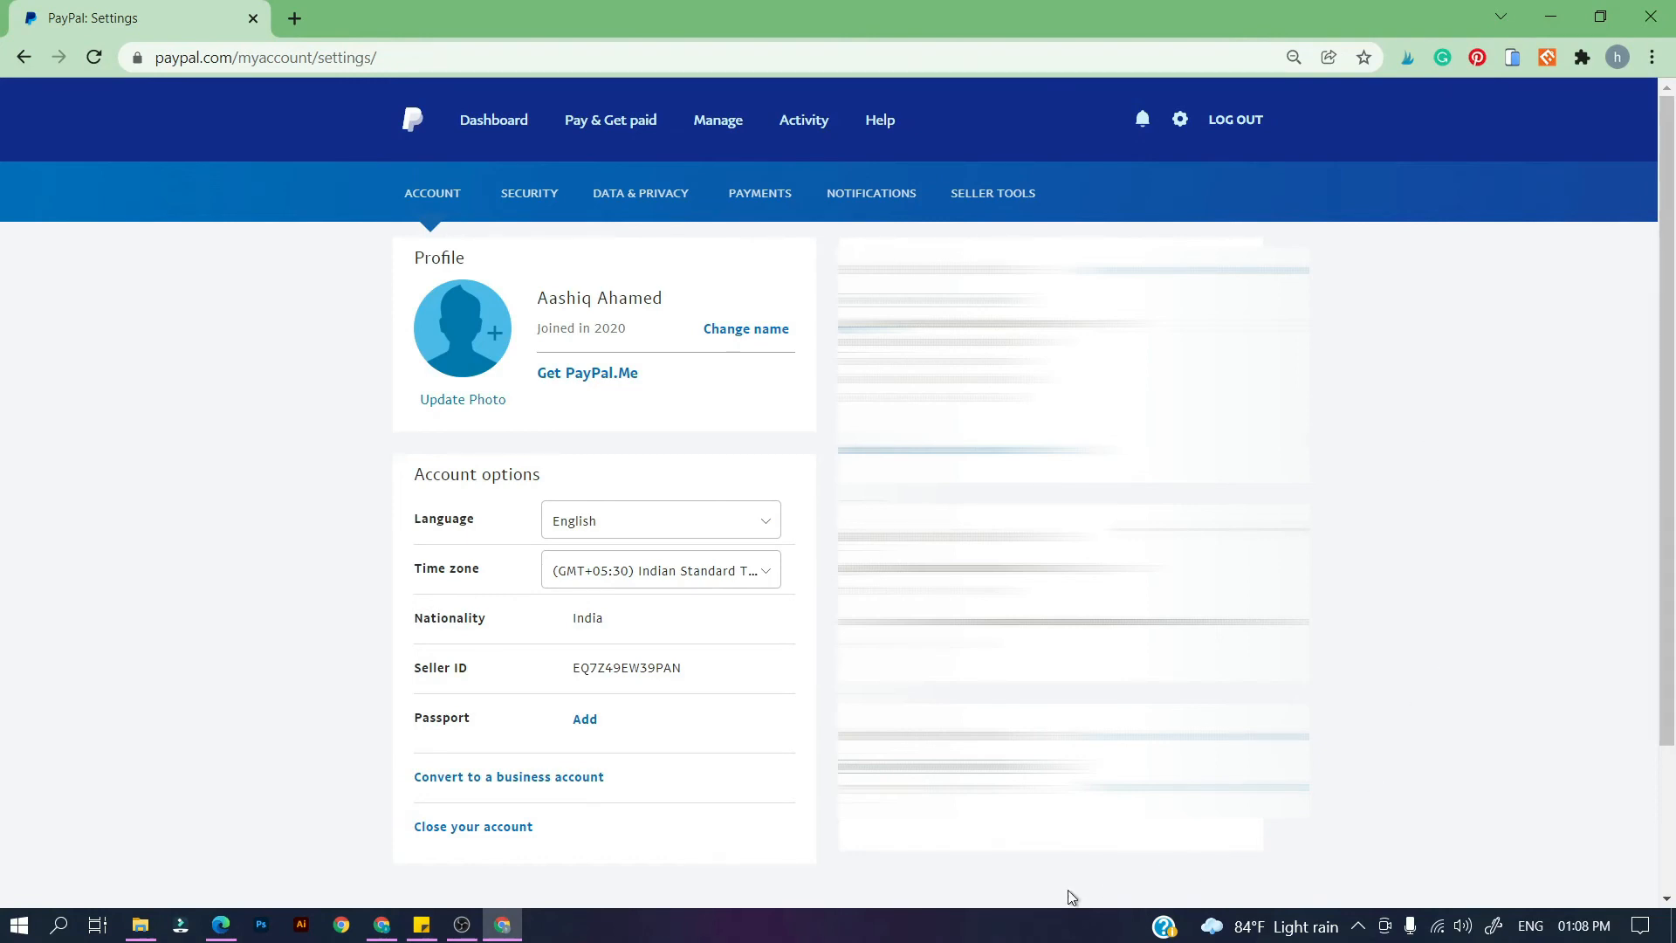
Convert the account to a business account with business type Individual.
{"action": "left_click", "coordinate": [589, 780]}
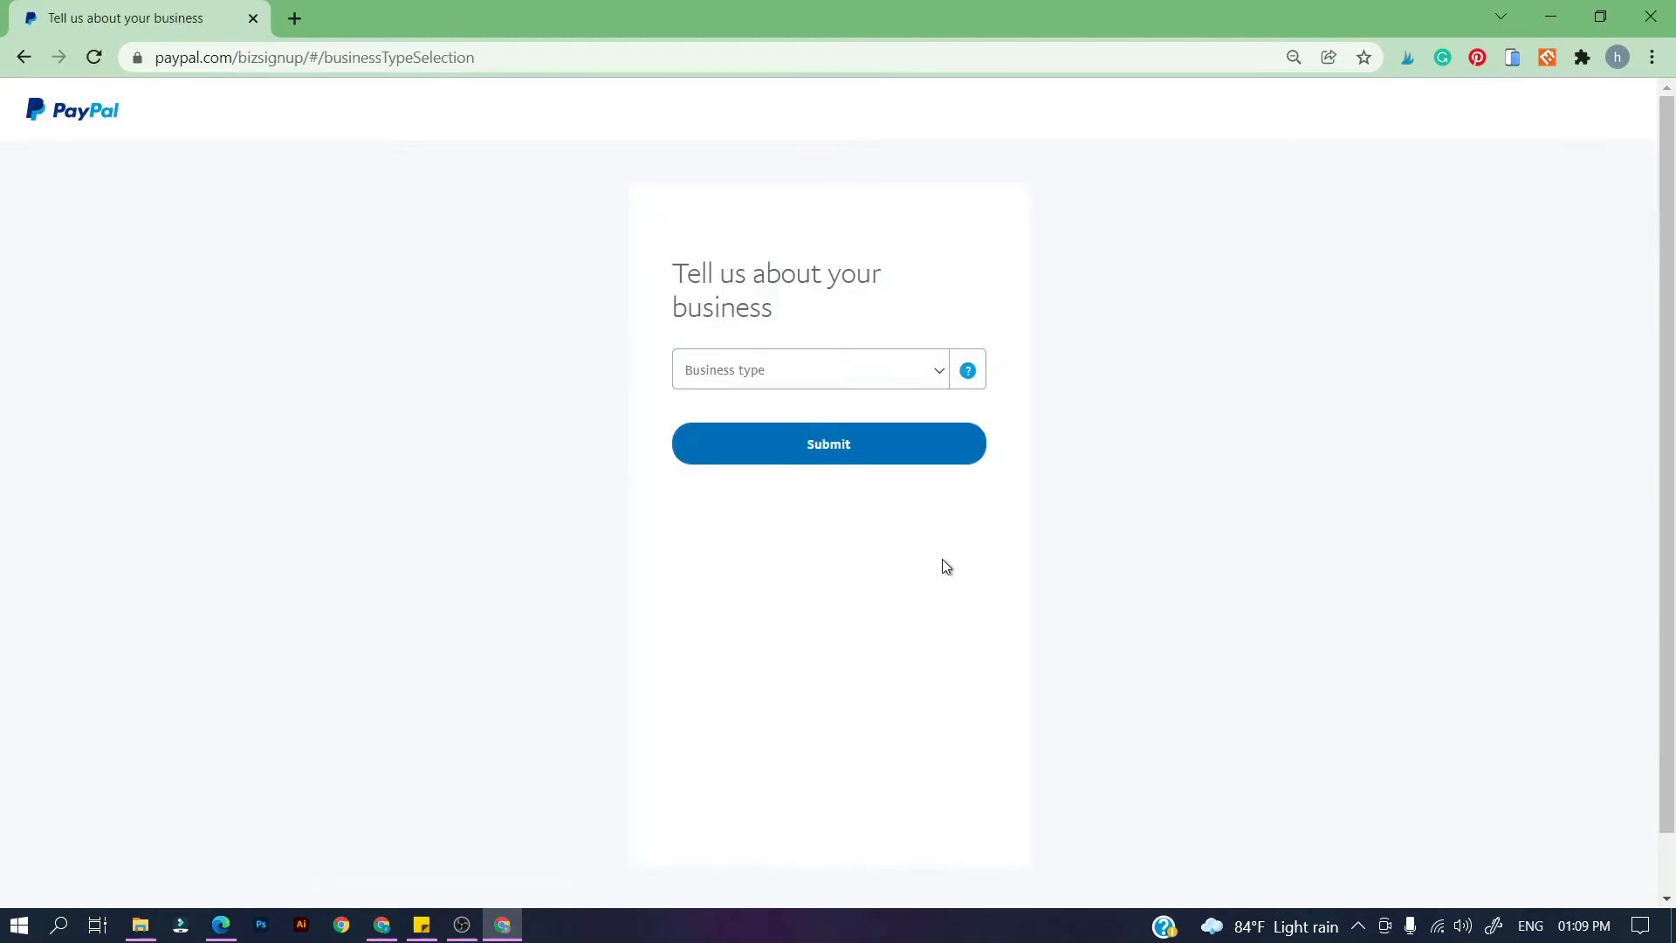
{"action": "left_click", "coordinate": [906, 370]}
{"action": "left_click", "coordinate": [919, 452]}
{"action": "left_click", "coordinate": [917, 521]}
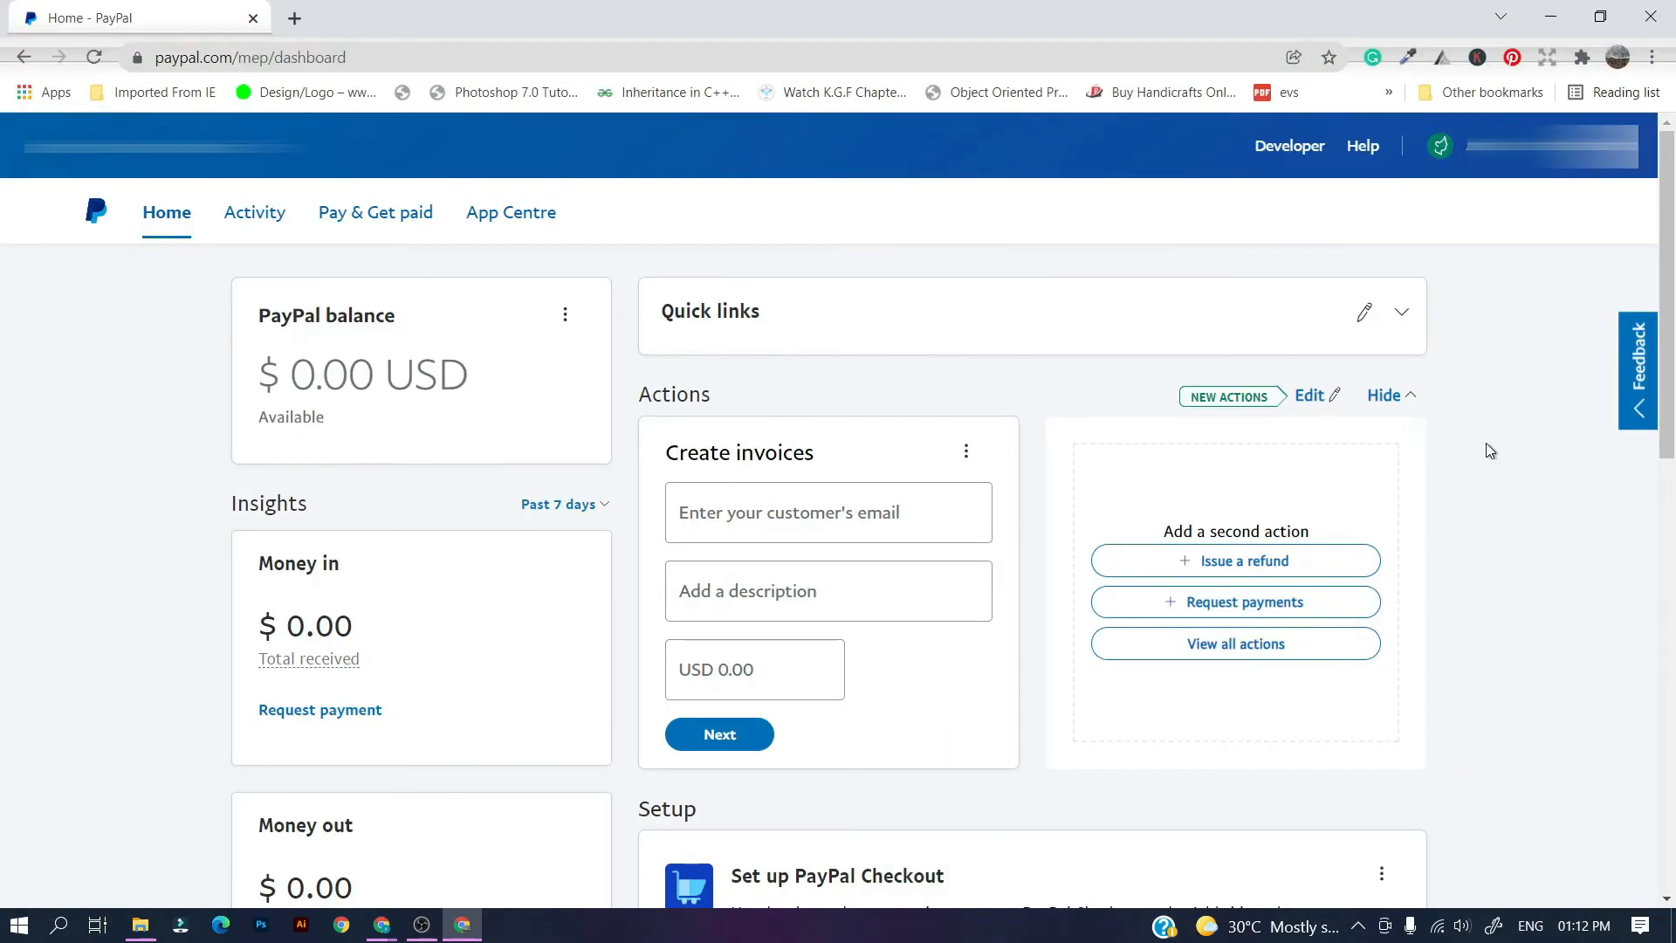
Open the international payments alert details and start the information verification.
{"action": "scroll", "coordinate": [1487, 445], "scroll_direction": "down", "scroll_amount": 6}
{"action": "scroll", "coordinate": [1486, 444], "scroll_direction": "down", "scroll_amount": 4}
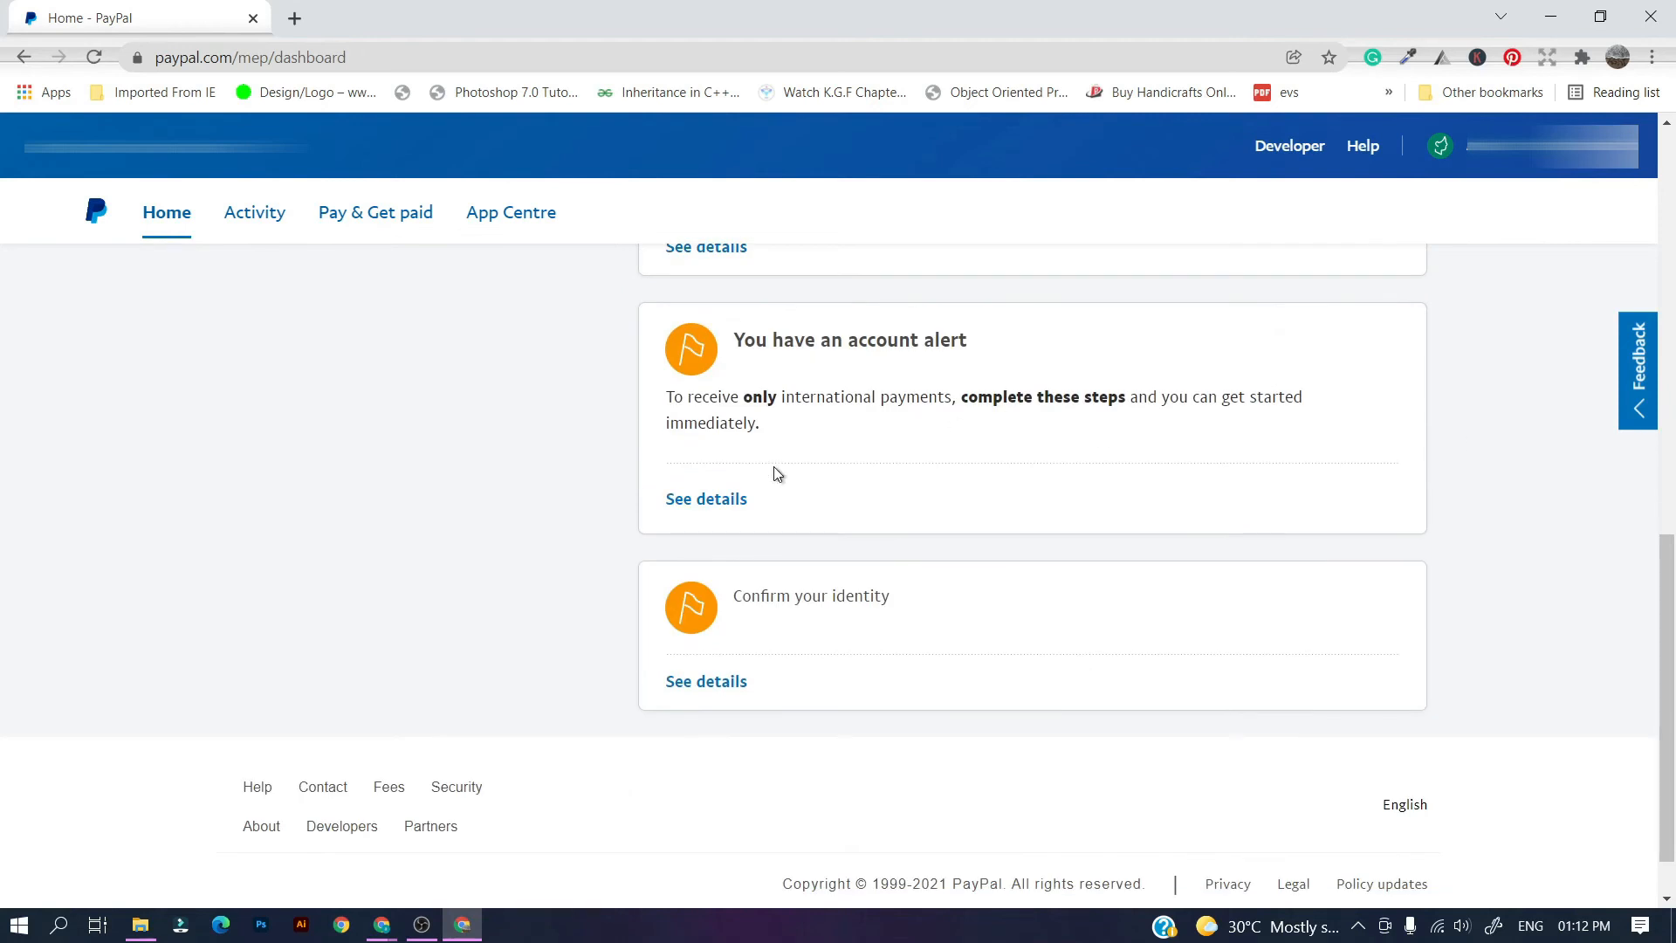
{"action": "left_click", "coordinate": [670, 504]}
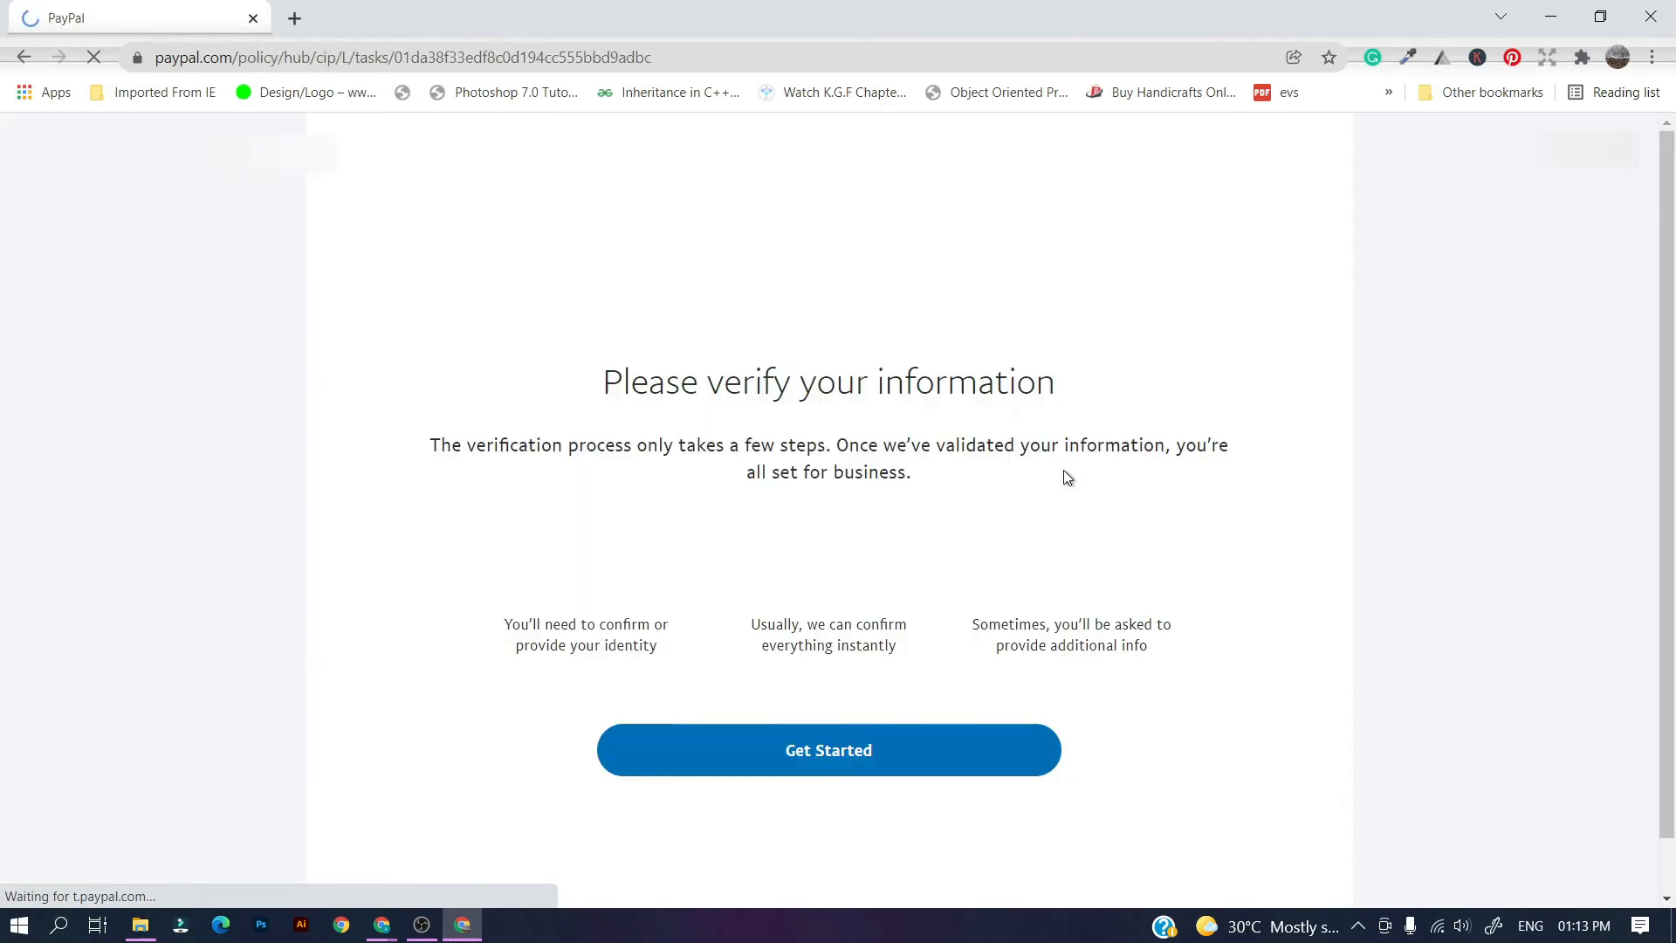
{"action": "left_click", "coordinate": [731, 750]}
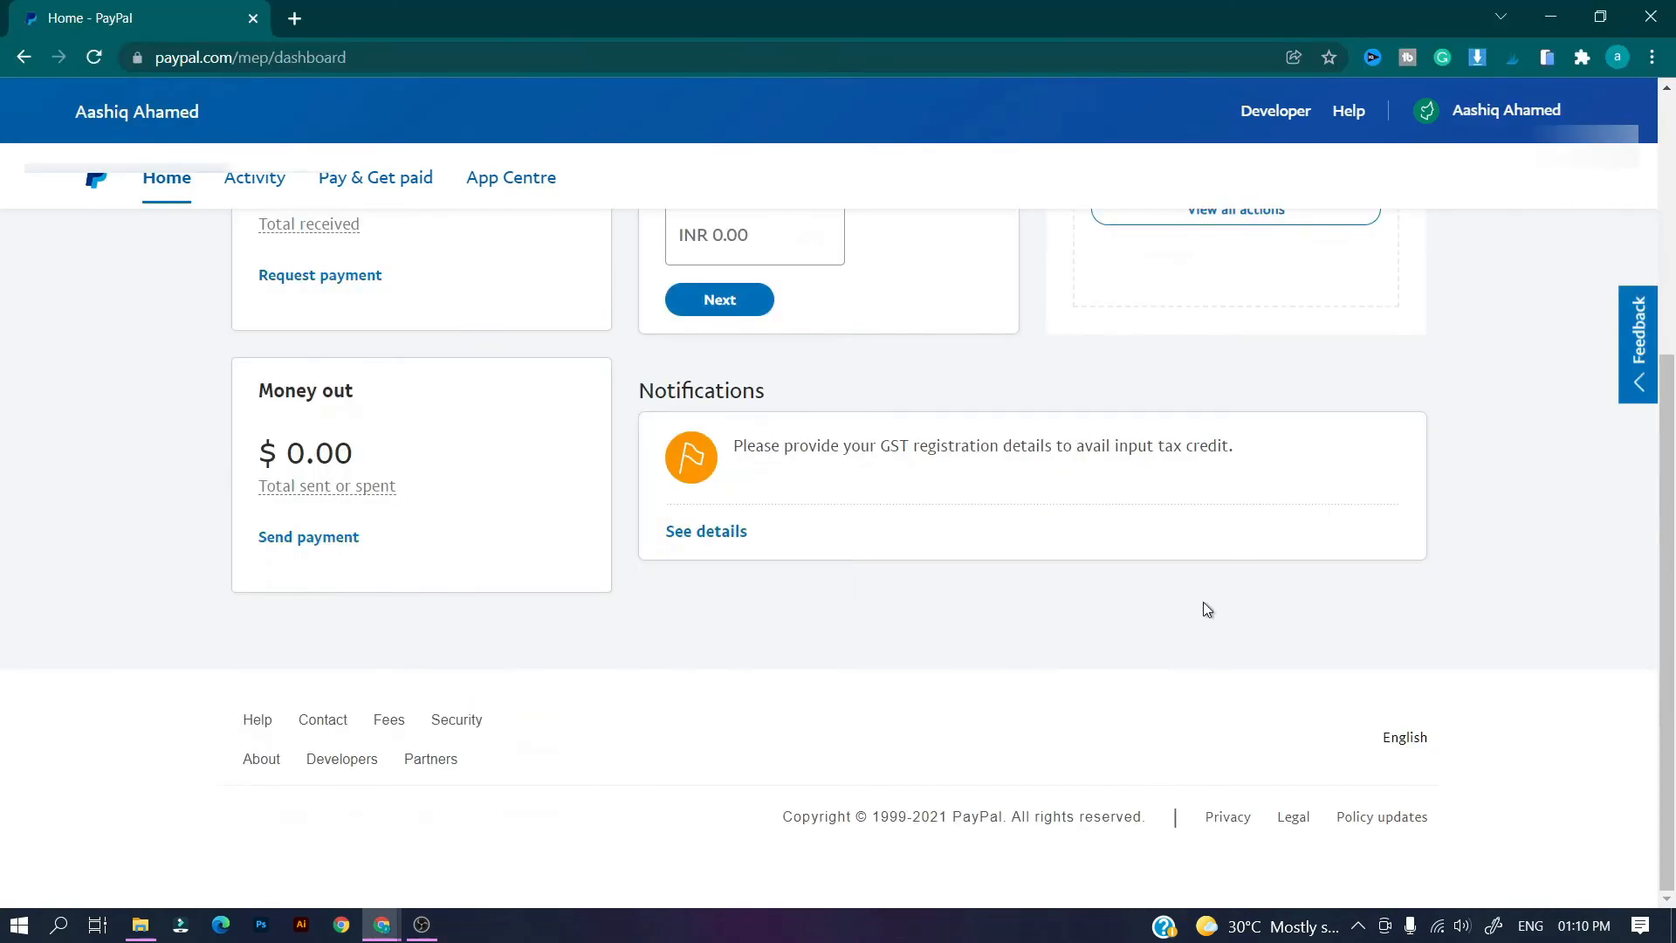
Go to Account settings > Money, banks and cards.
{"action": "scroll", "coordinate": [1207, 610], "scroll_direction": "up", "scroll_amount": 5}
{"action": "left_click", "coordinate": [1484, 111]}
{"action": "left_click", "coordinate": [1442, 247]}
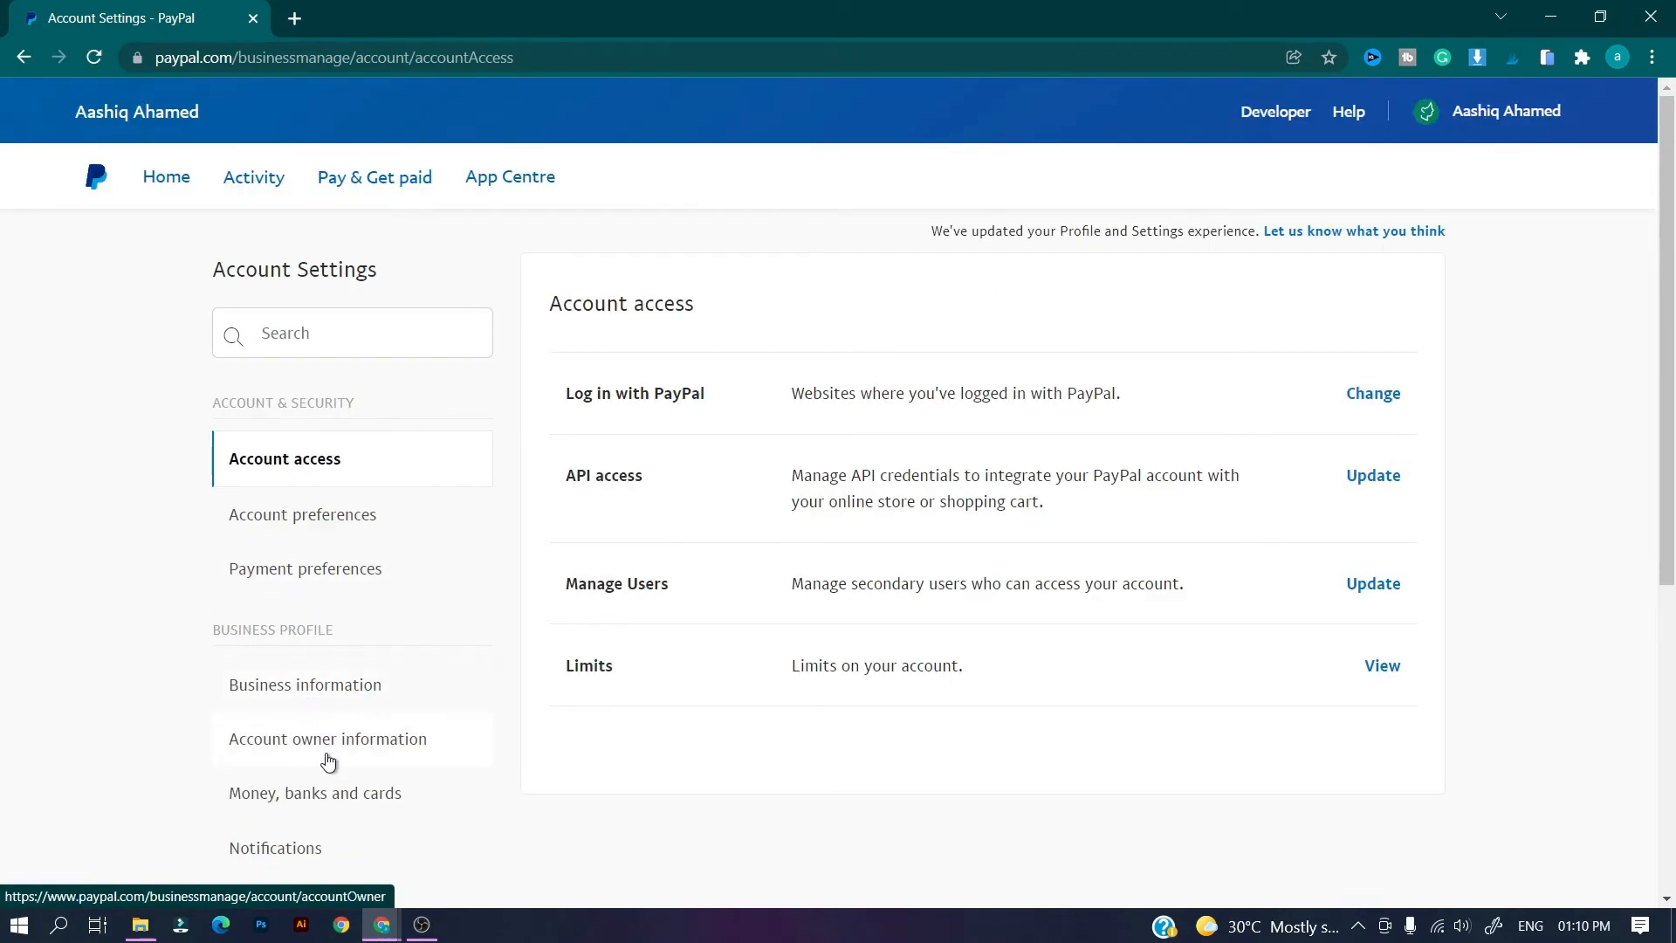
{"action": "left_click", "coordinate": [325, 796]}
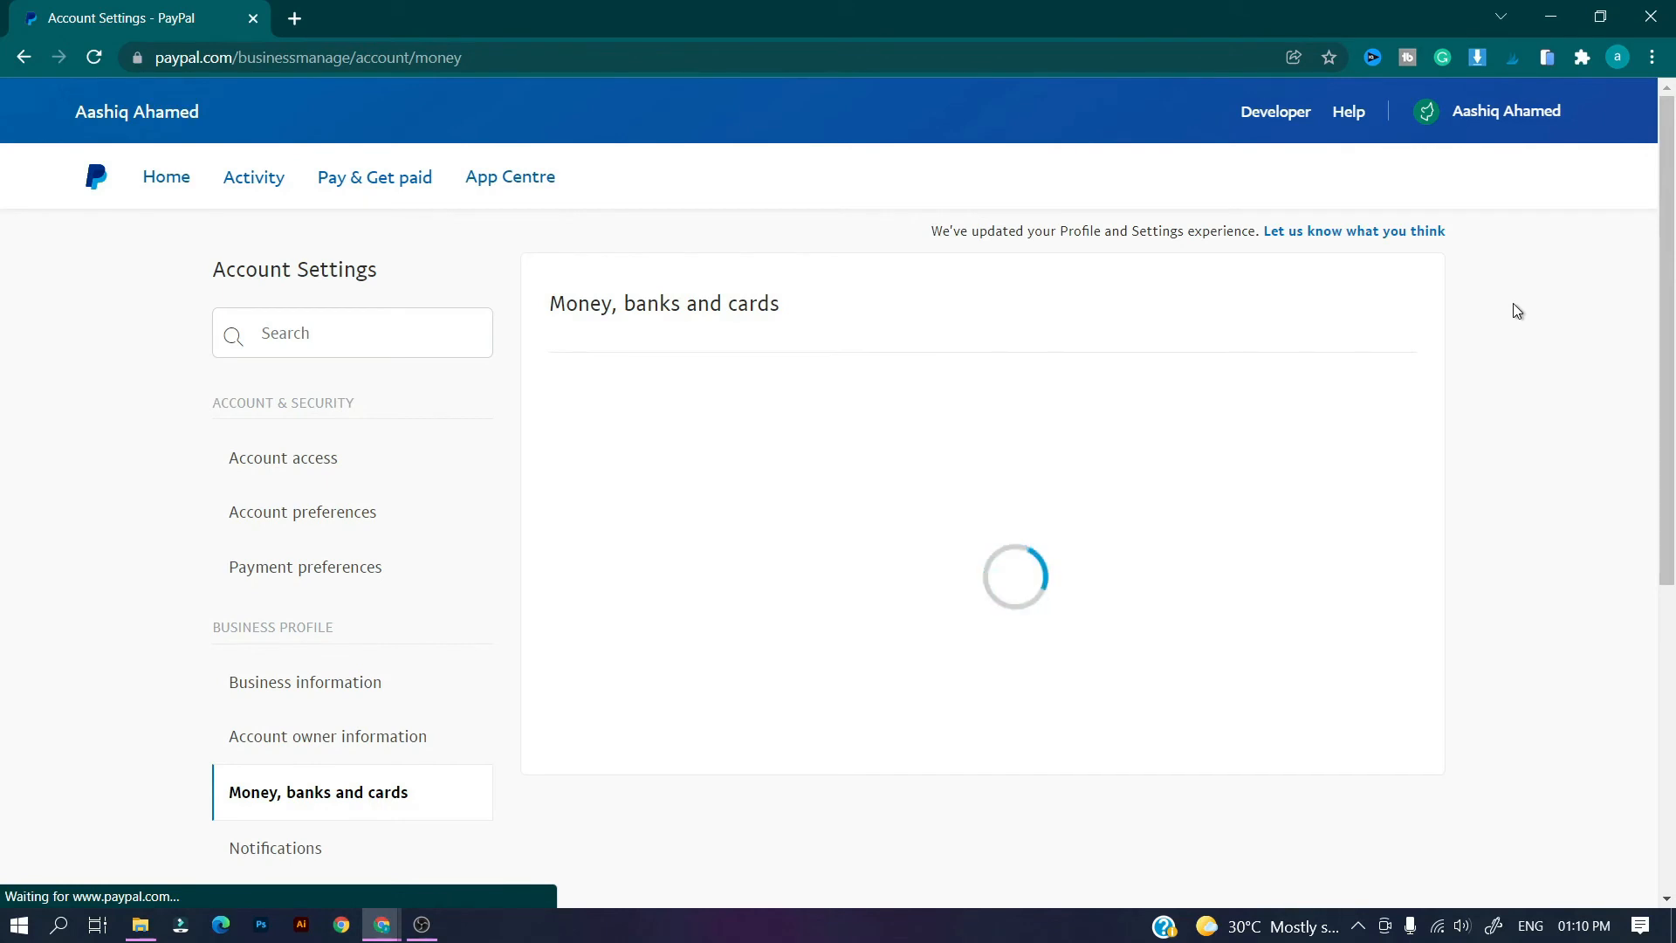
{"action": "scroll", "coordinate": [1515, 305], "scroll_direction": "down", "scroll_amount": 2}
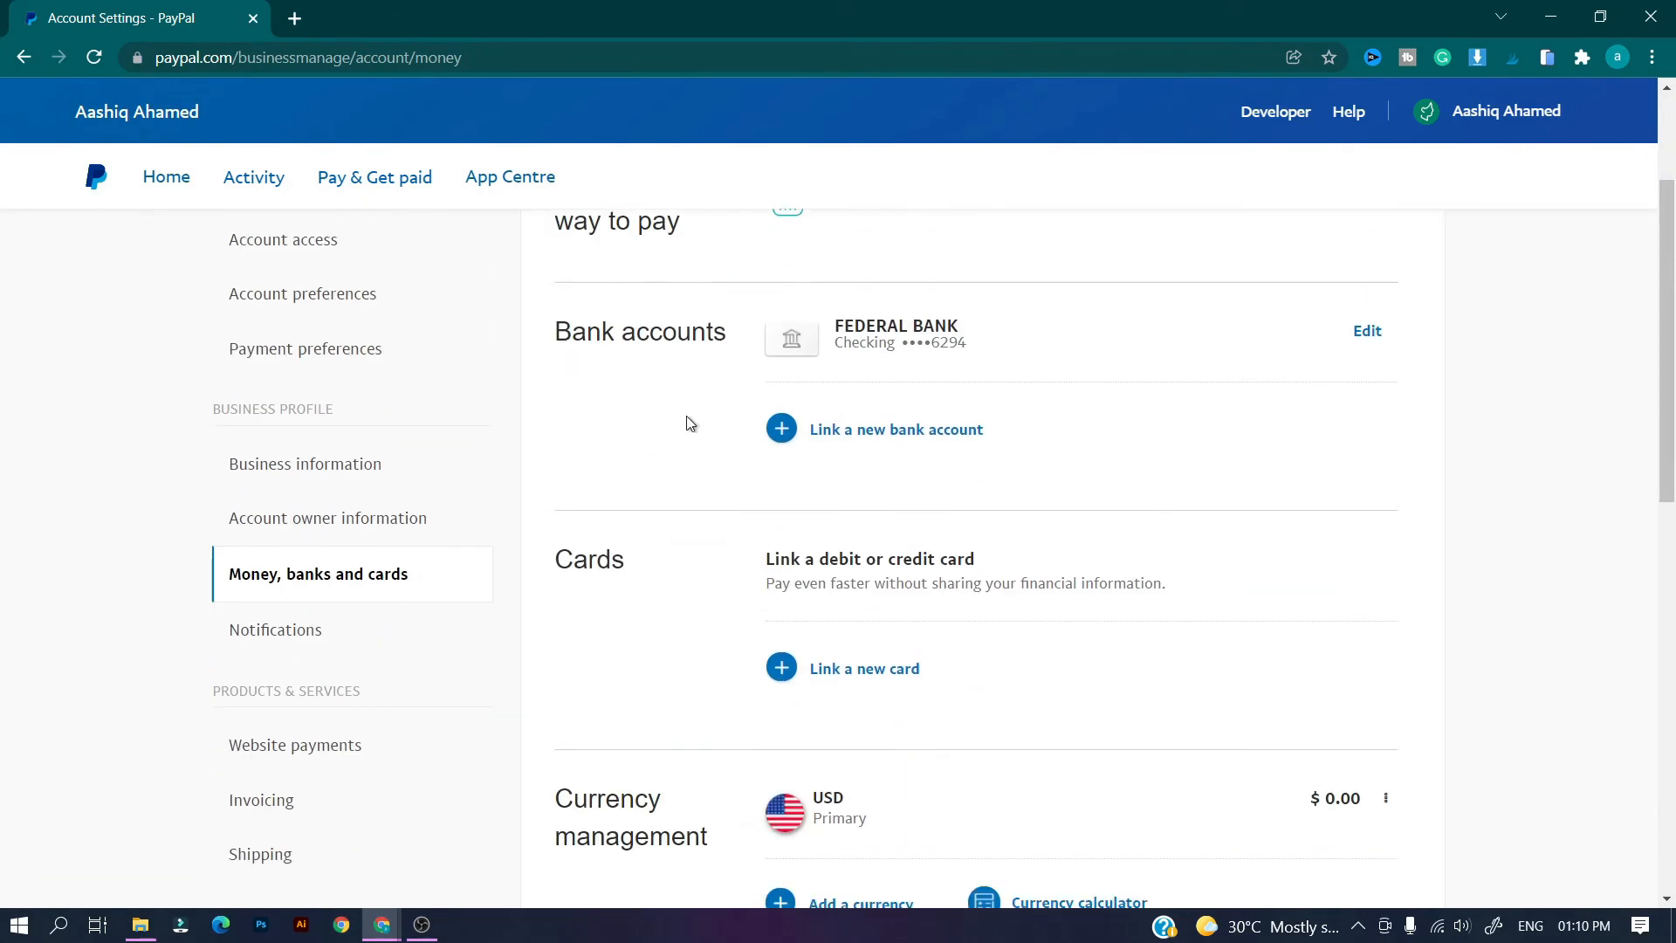
{"action": "scroll", "coordinate": [1172, 448], "scroll_direction": "down", "scroll_amount": 9}
{"action": "scroll", "coordinate": [1171, 449], "scroll_direction": "up", "scroll_amount": 6}
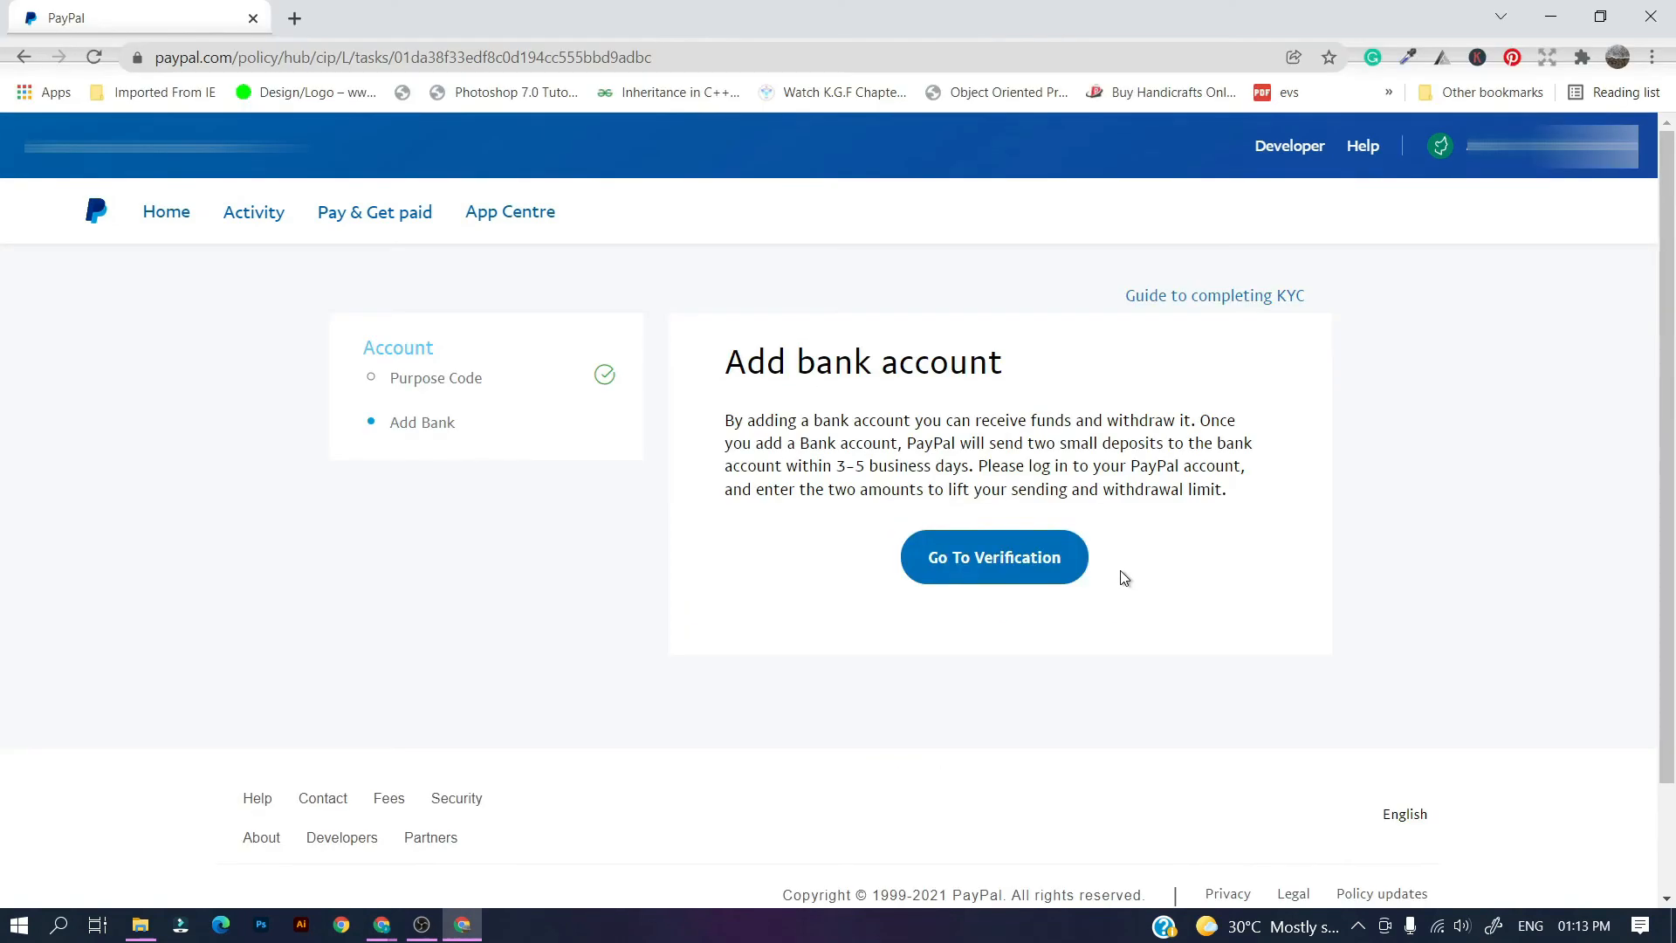
Link a new bank account and enter the two deposit confirmation amounts.
{"action": "left_click", "coordinate": [1036, 568]}
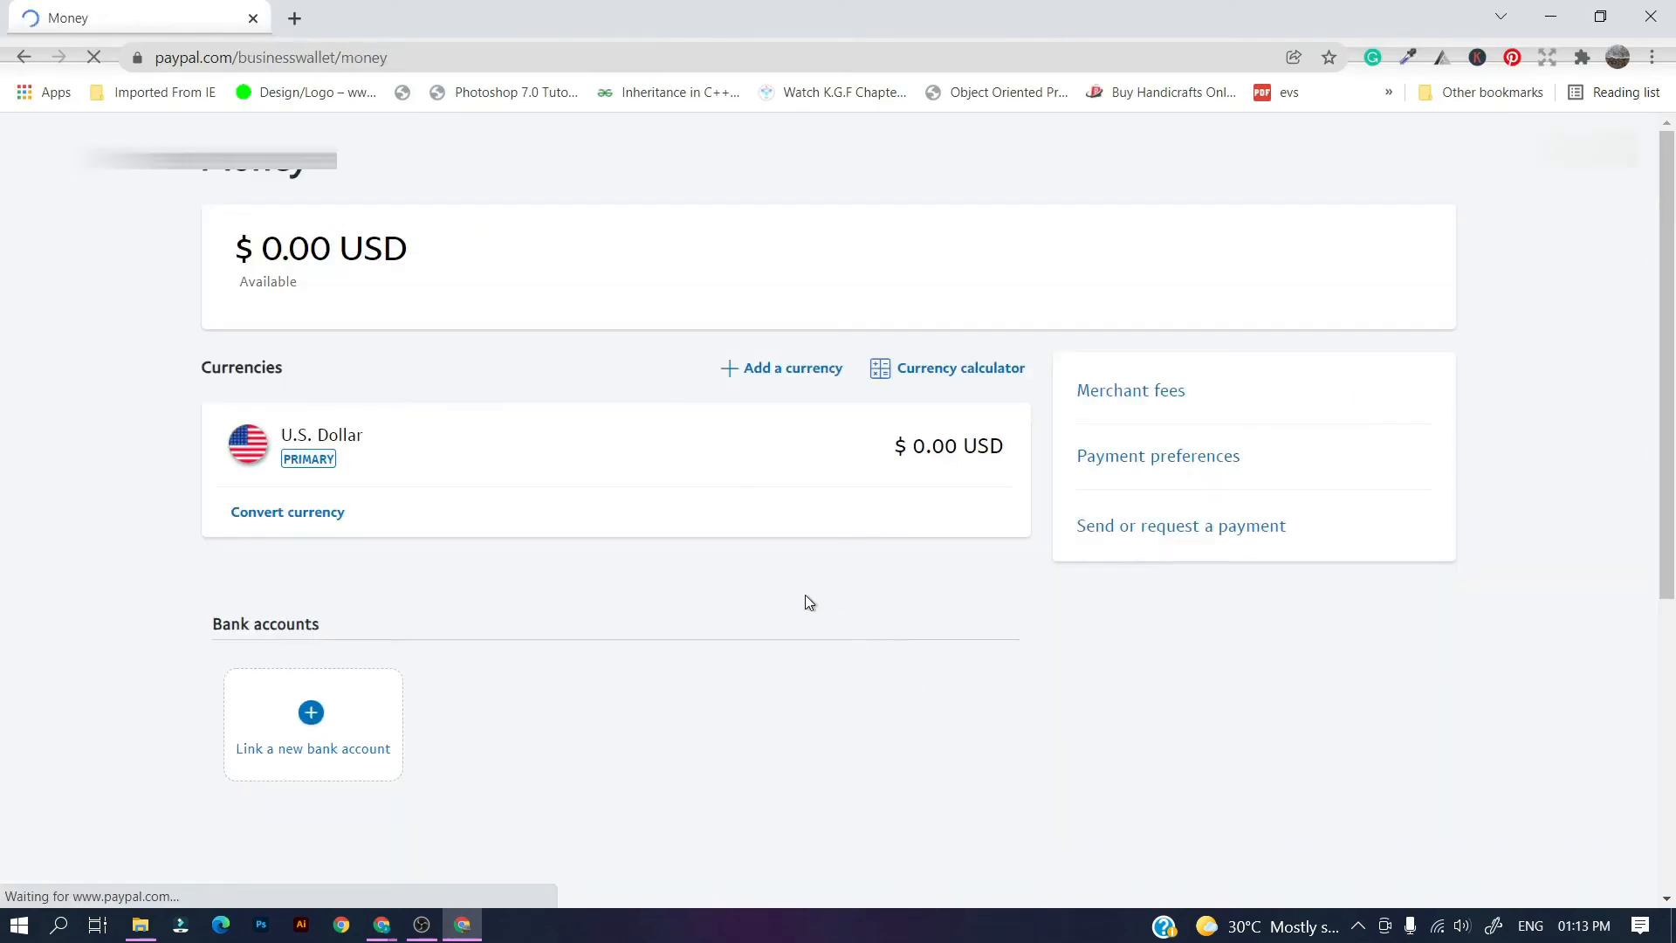
{"action": "scroll", "coordinate": [442, 568], "scroll_direction": "down", "scroll_amount": 4}
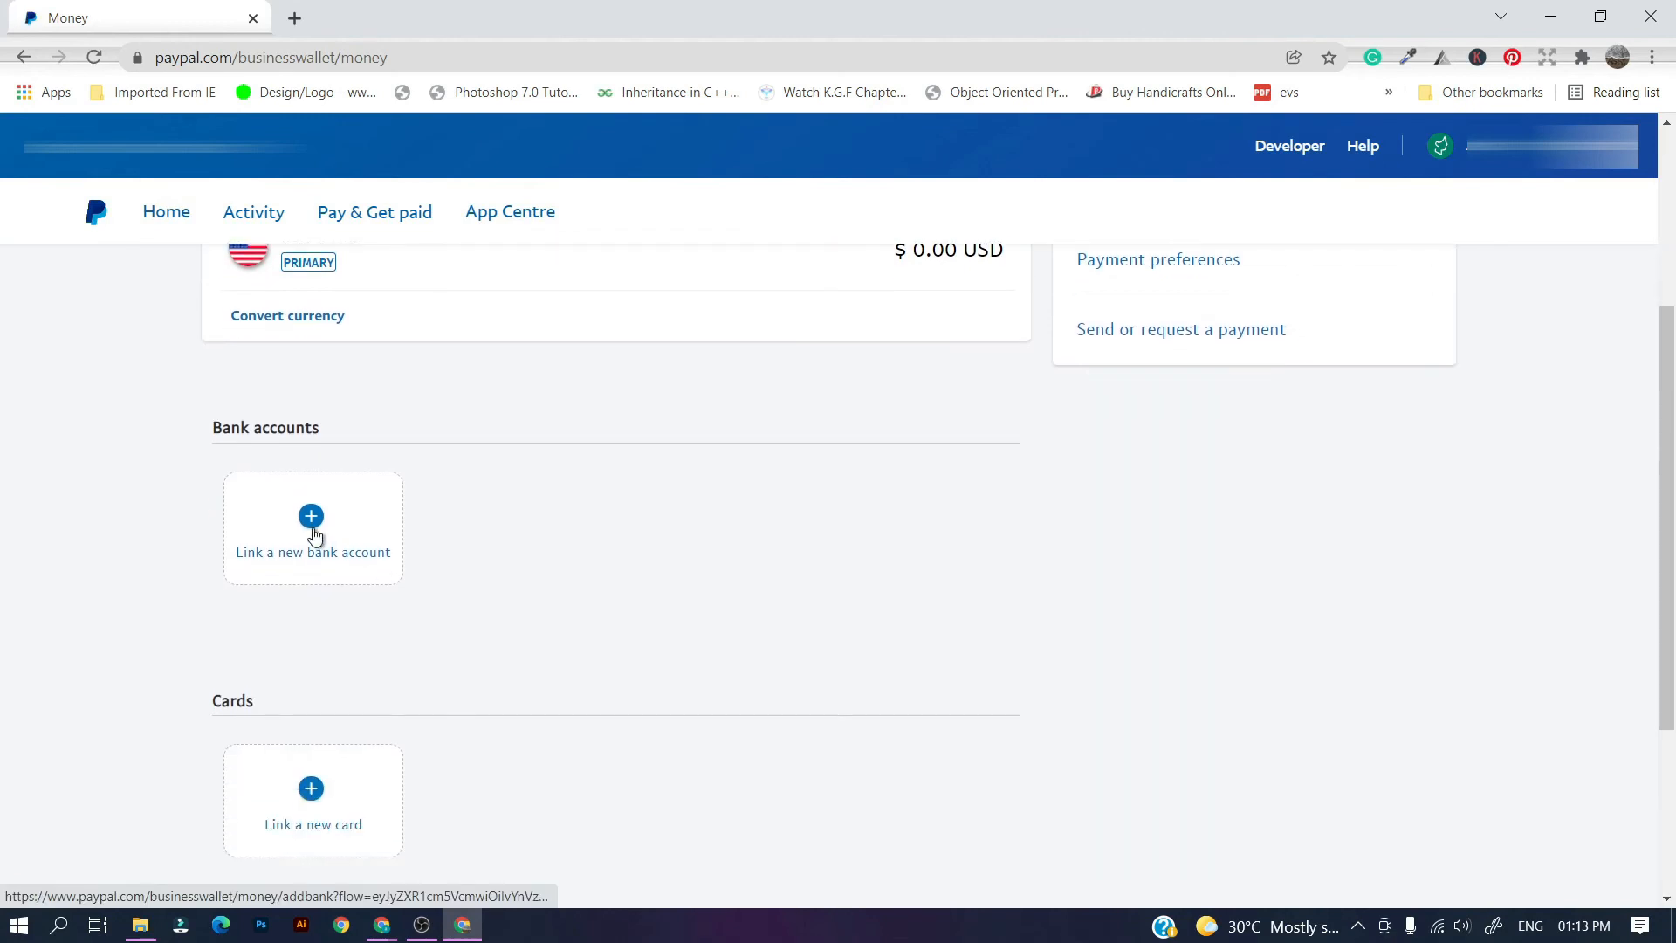
{"action": "left_click", "coordinate": [313, 535]}
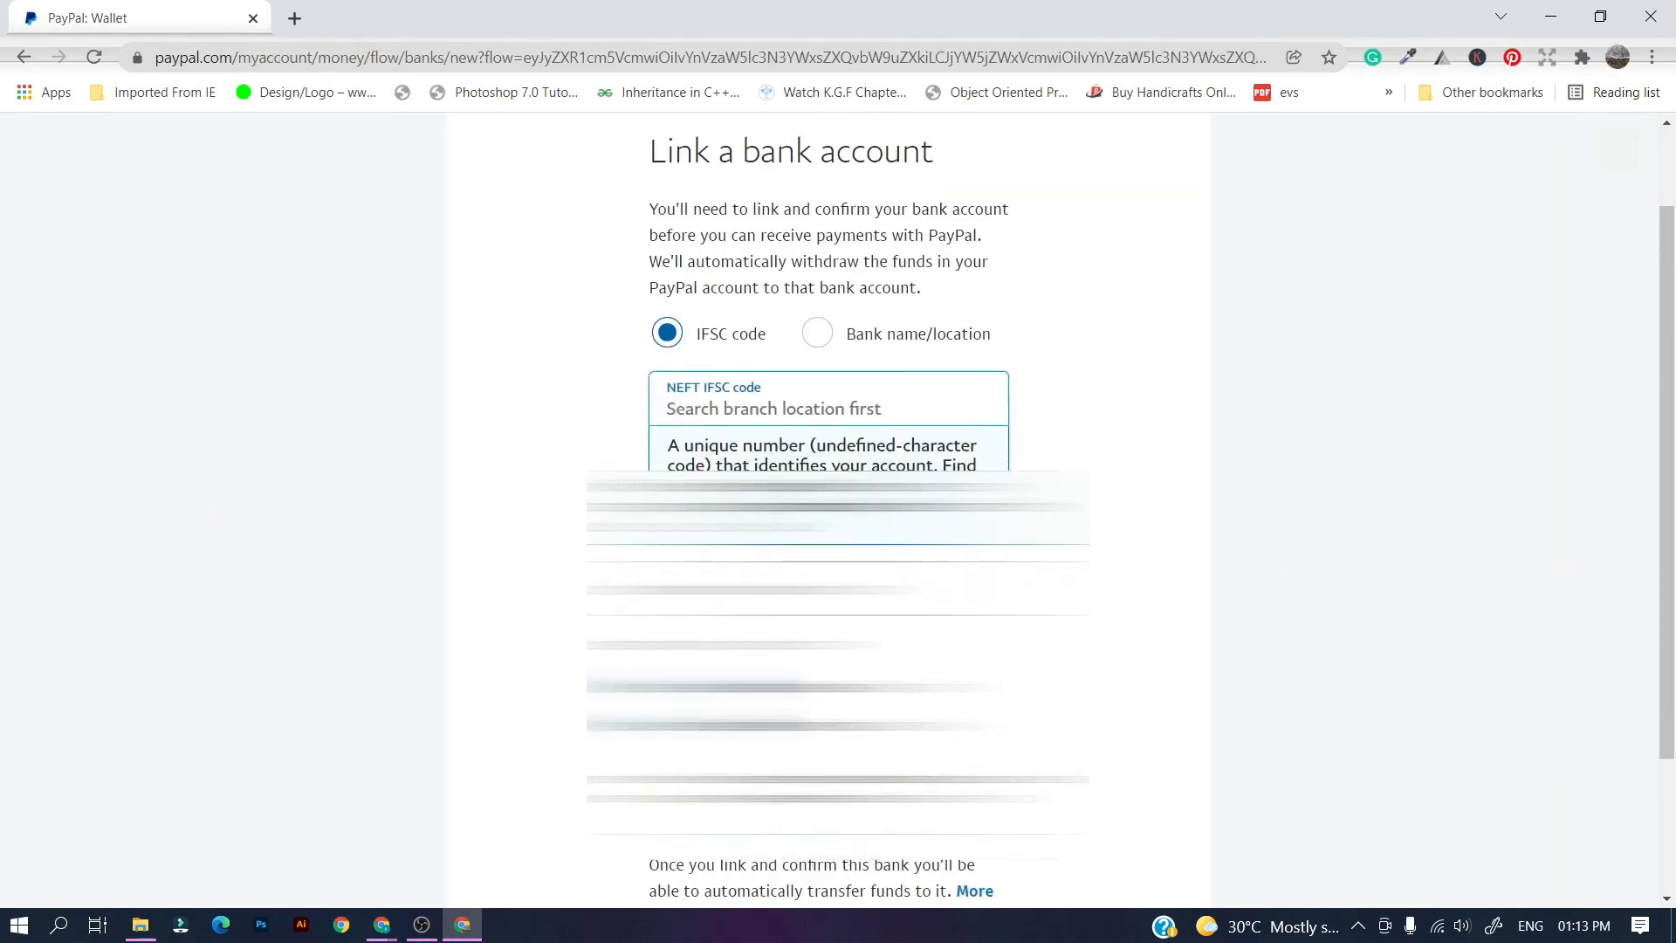
{"action": "scroll", "coordinate": [838, 524], "scroll_direction": "down", "scroll_amount": 1}
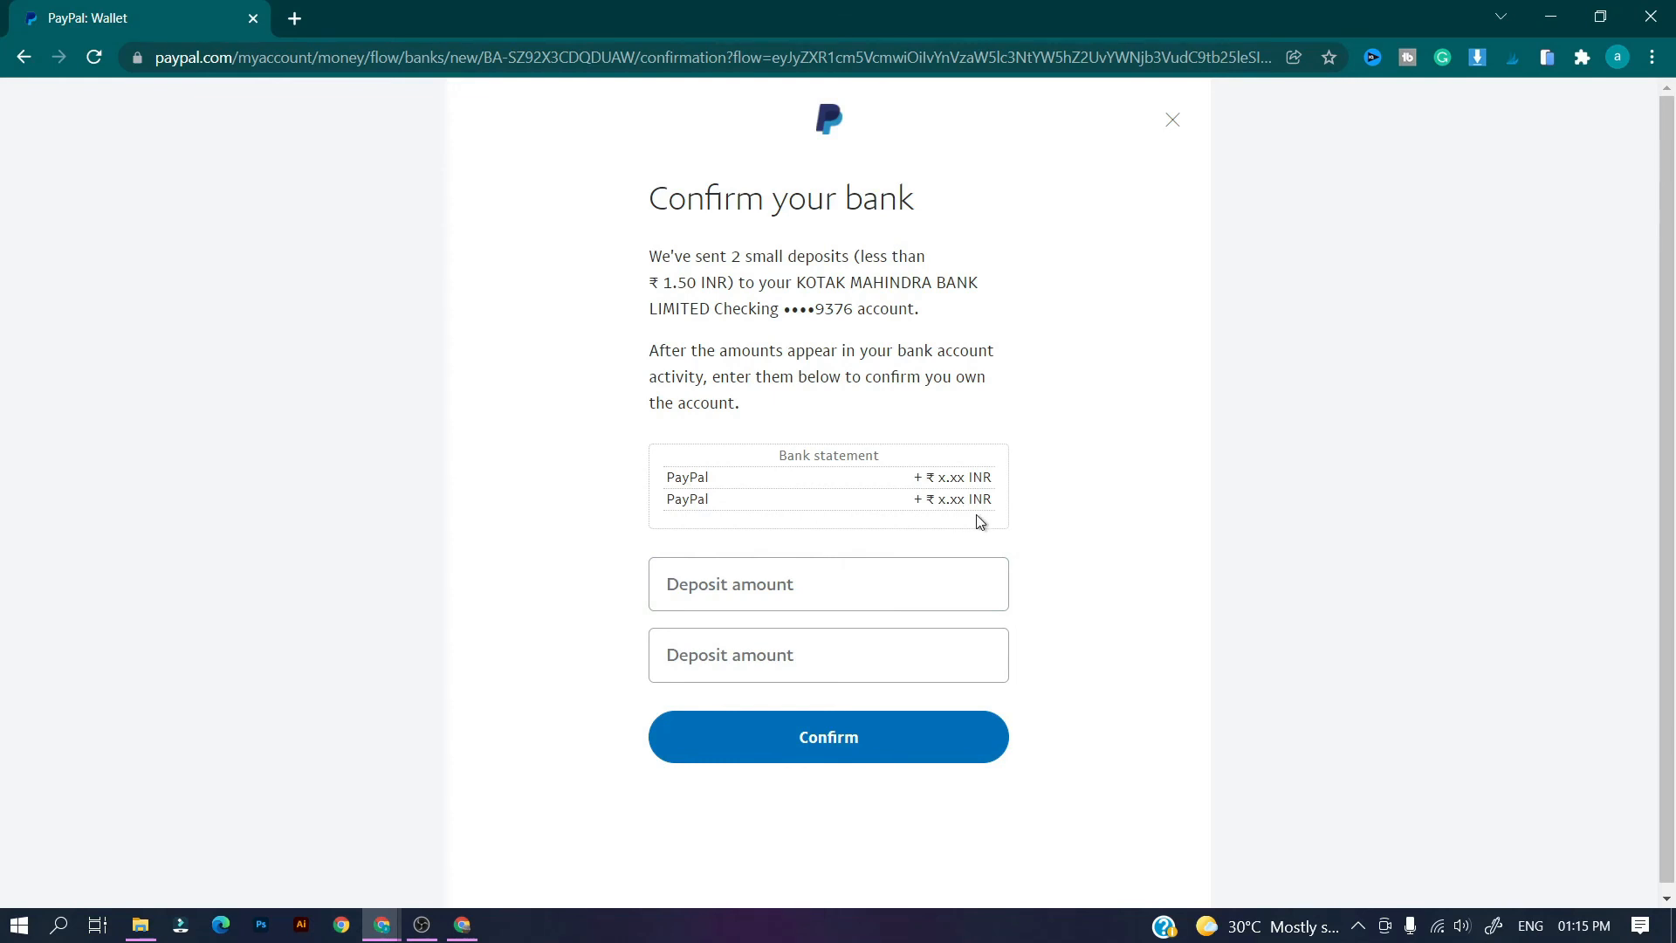
{"action": "left_click", "coordinate": [859, 583]}
{"action": "left_click", "coordinate": [852, 651]}
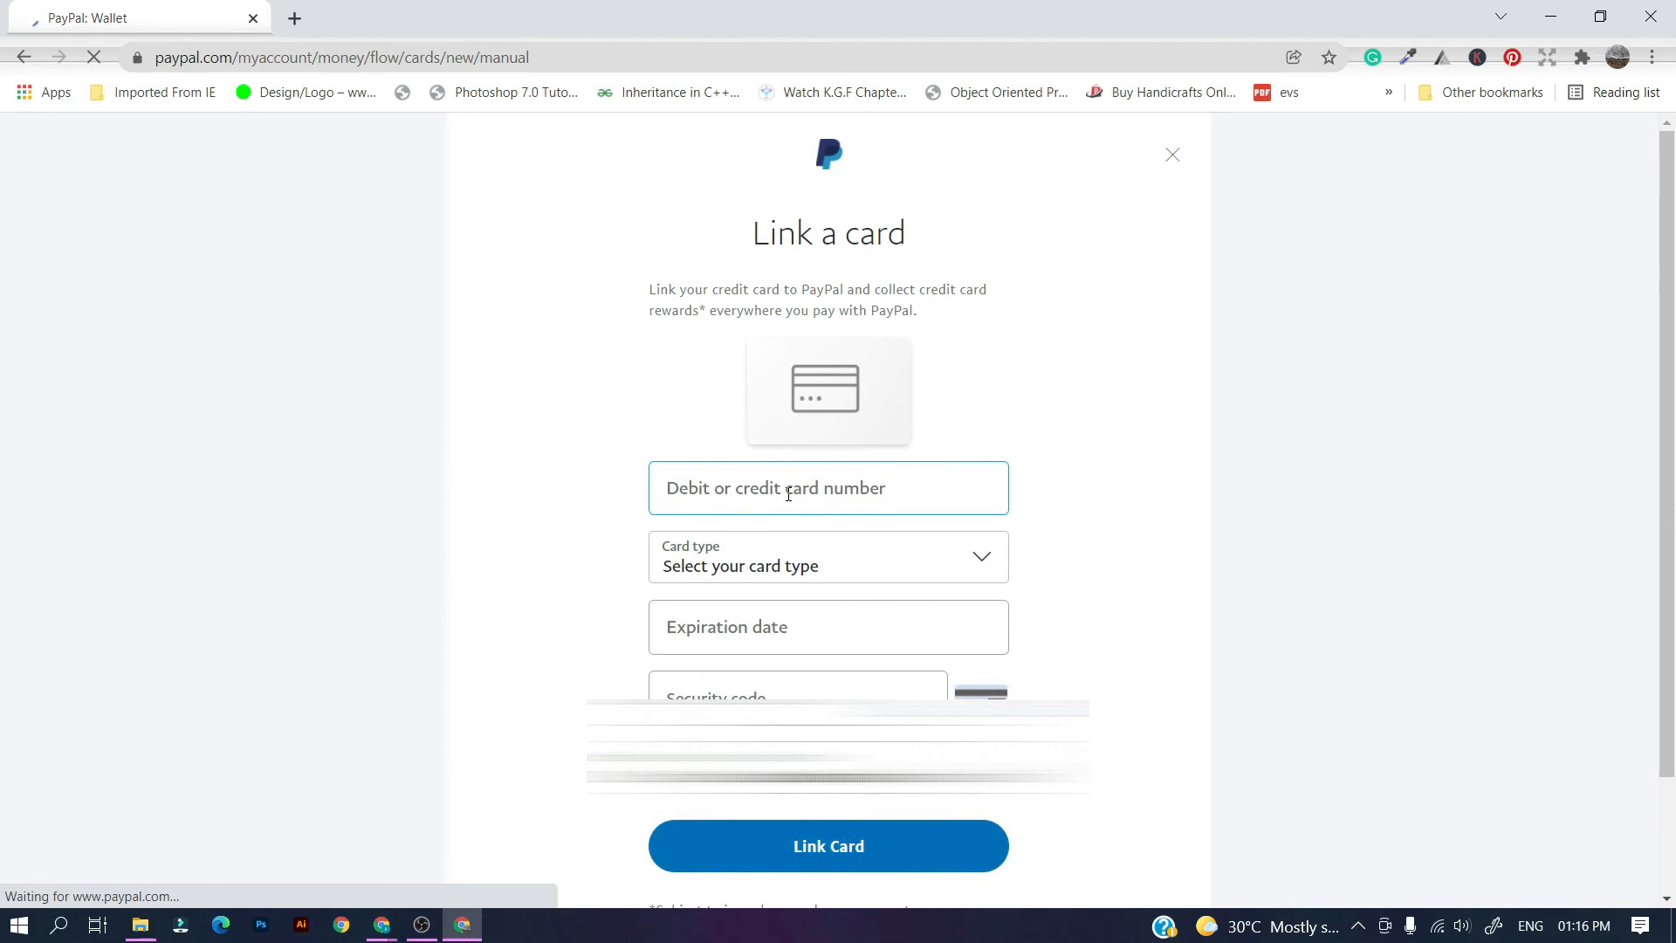
{"action": "scroll", "coordinate": [788, 494], "scroll_direction": "down", "scroll_amount": 1}
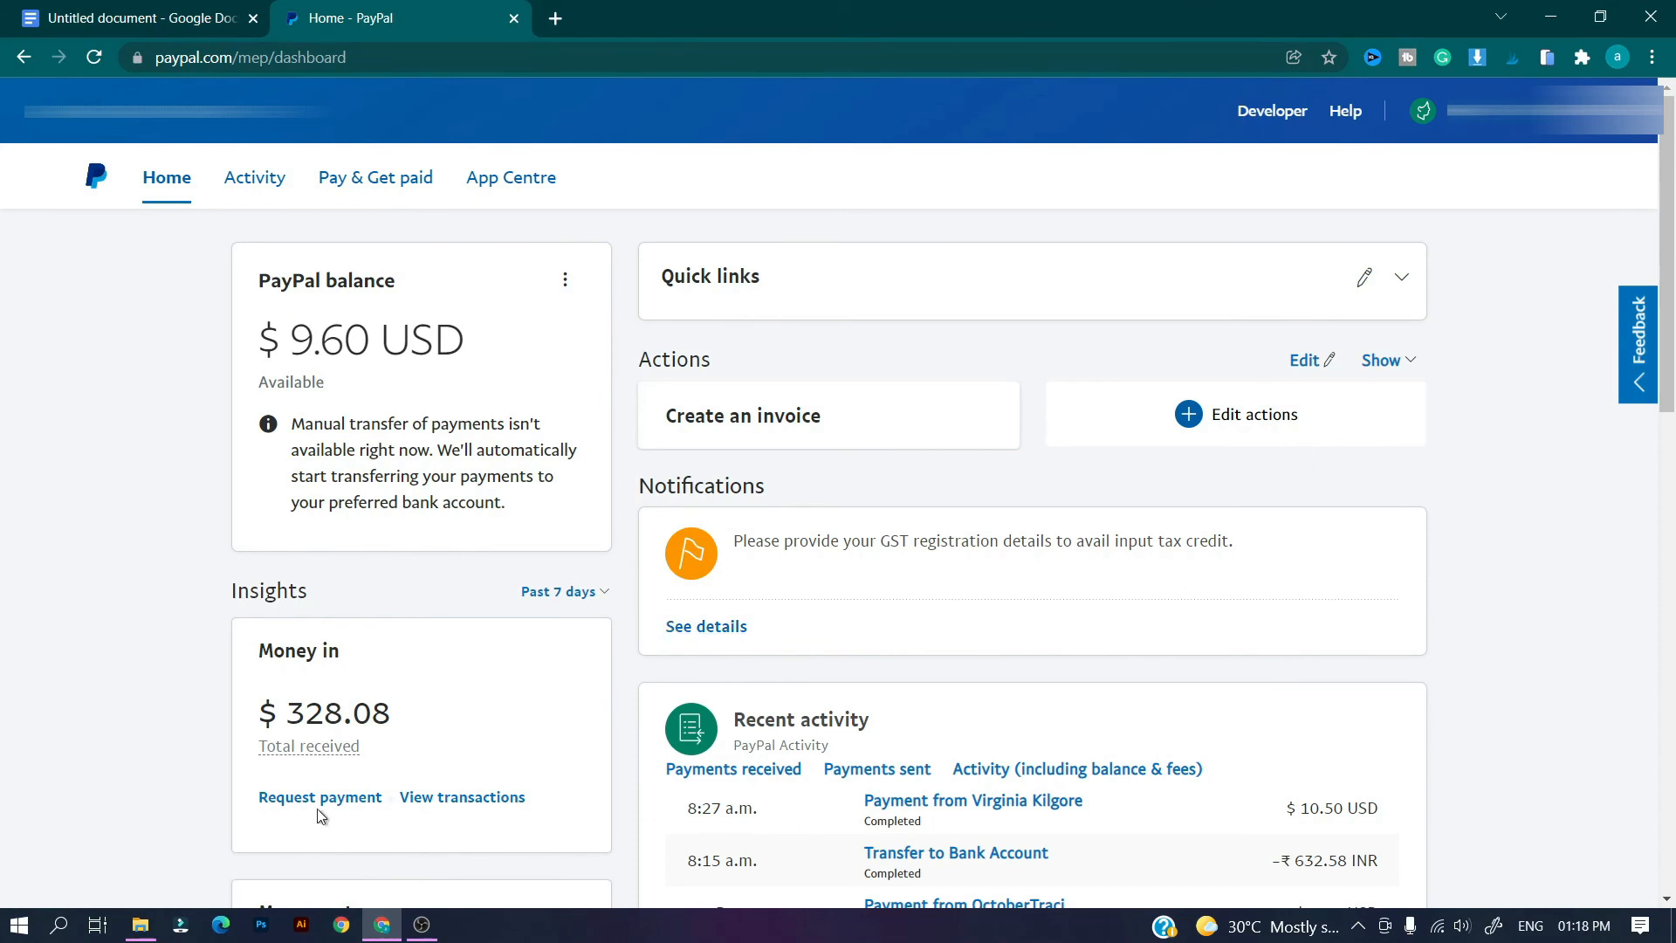
Switch the dashboard Insights range from Past 7 days to Past 90 days.
{"action": "left_click", "coordinate": [563, 591]}
{"action": "left_click", "coordinate": [559, 611]}
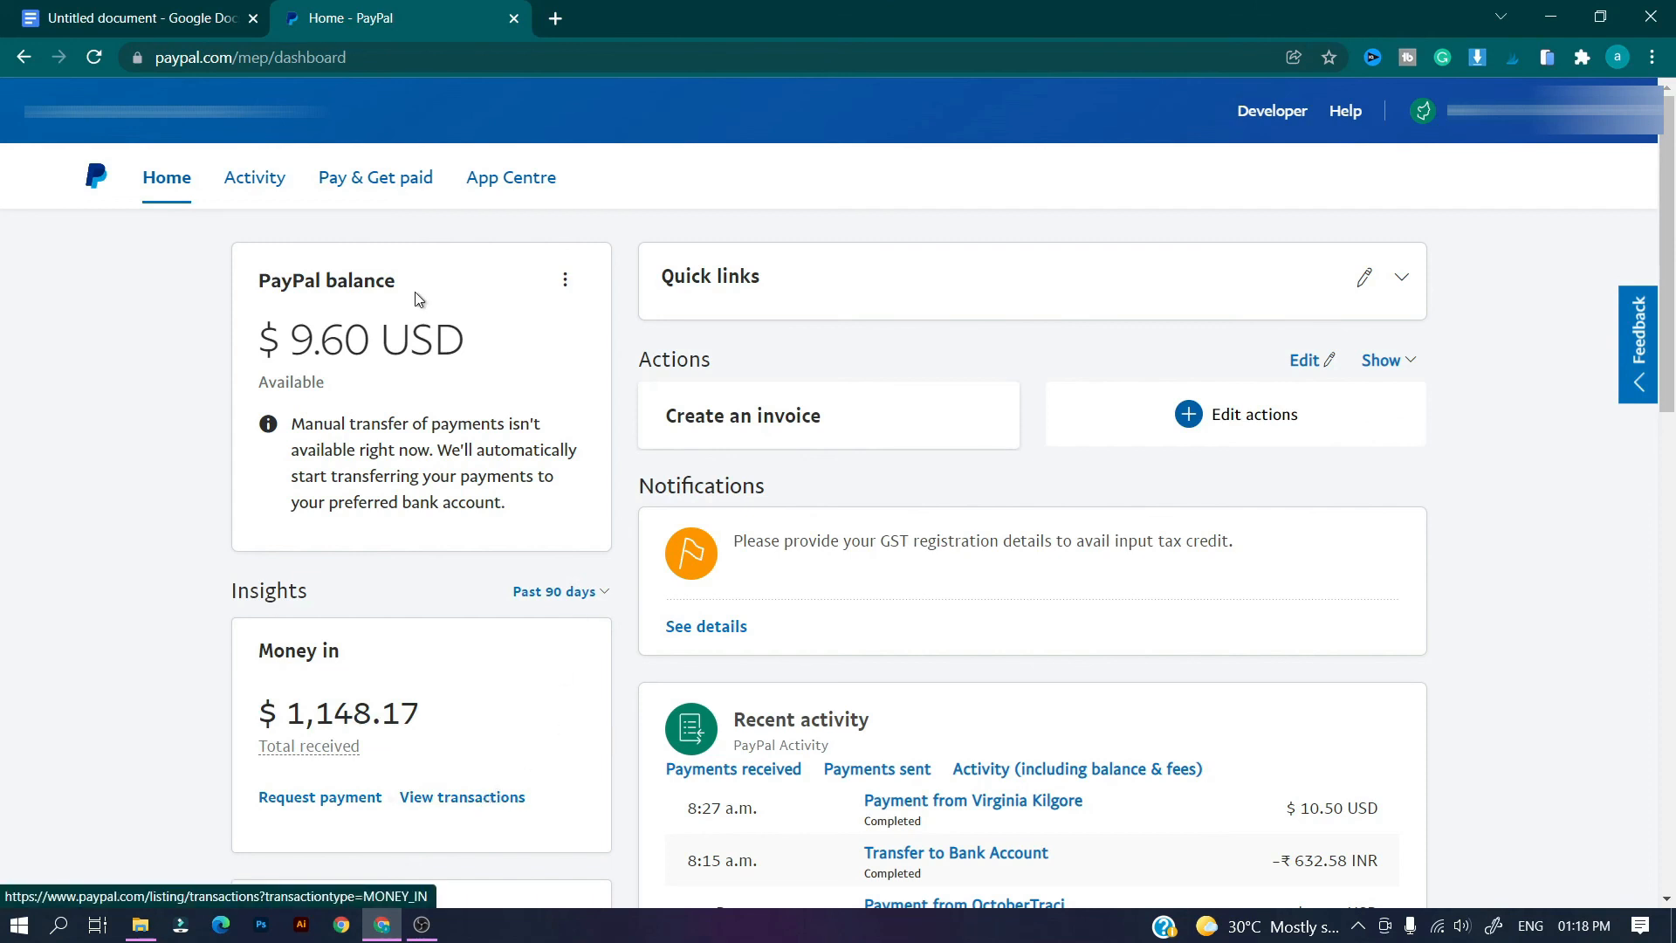
{"action": "scroll", "coordinate": [1672, 550], "scroll_direction": "down", "scroll_amount": 6}
{"action": "scroll", "coordinate": [1672, 550], "scroll_direction": "up", "scroll_amount": 6}
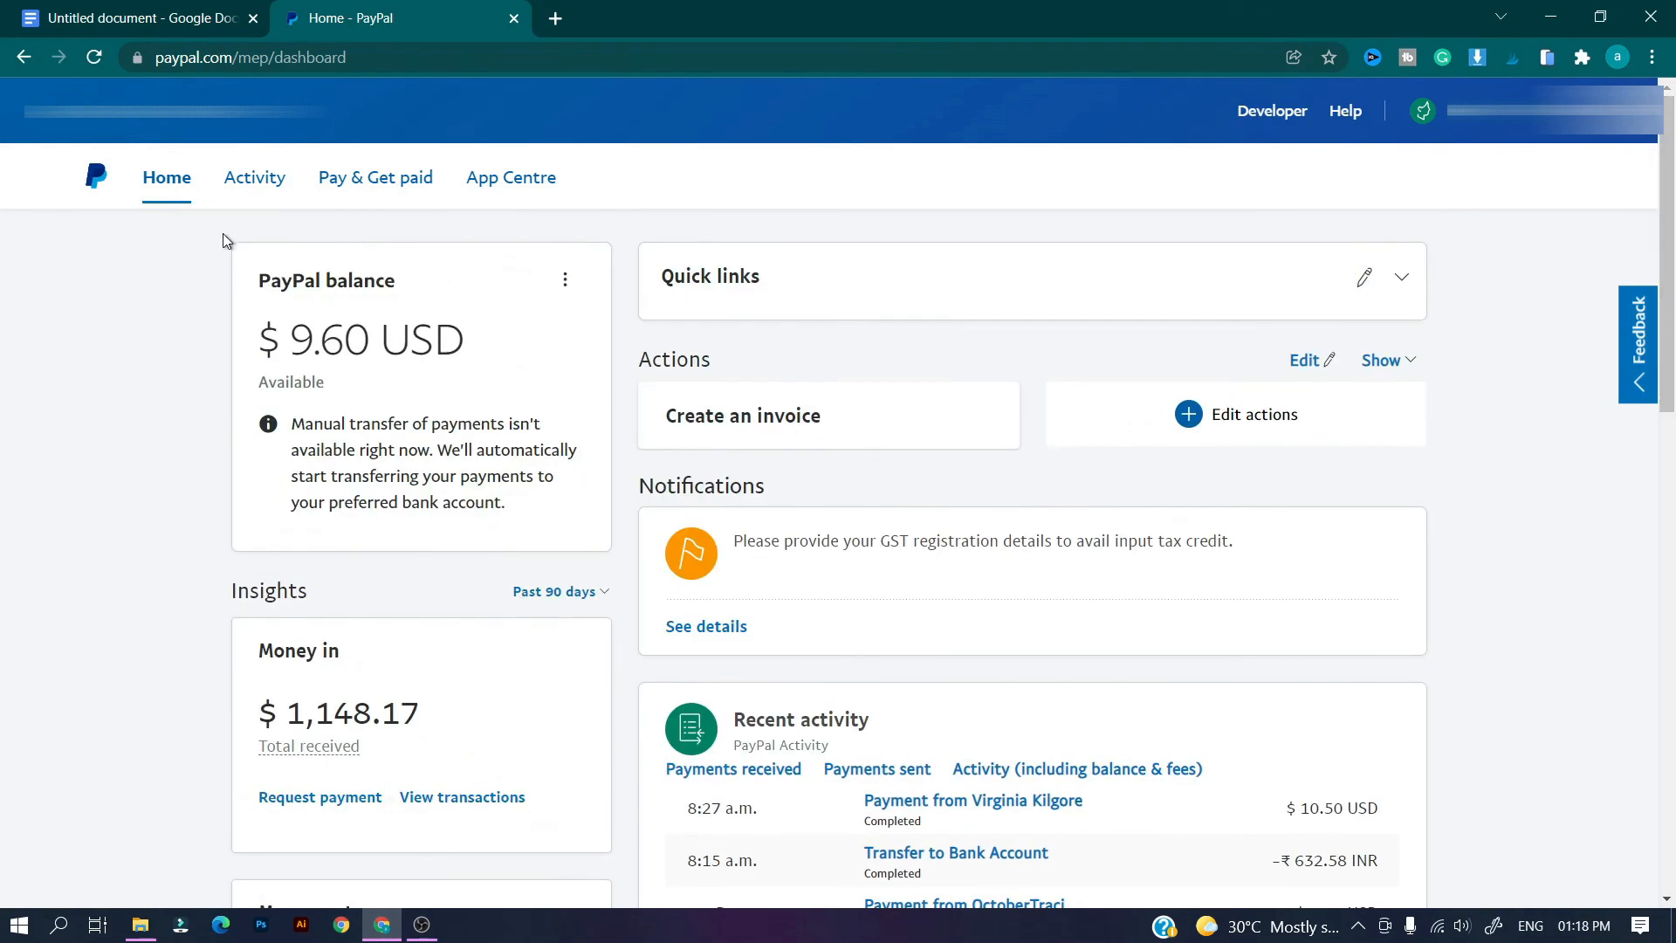
{"action": "mouse_move", "coordinate": [252, 183]}
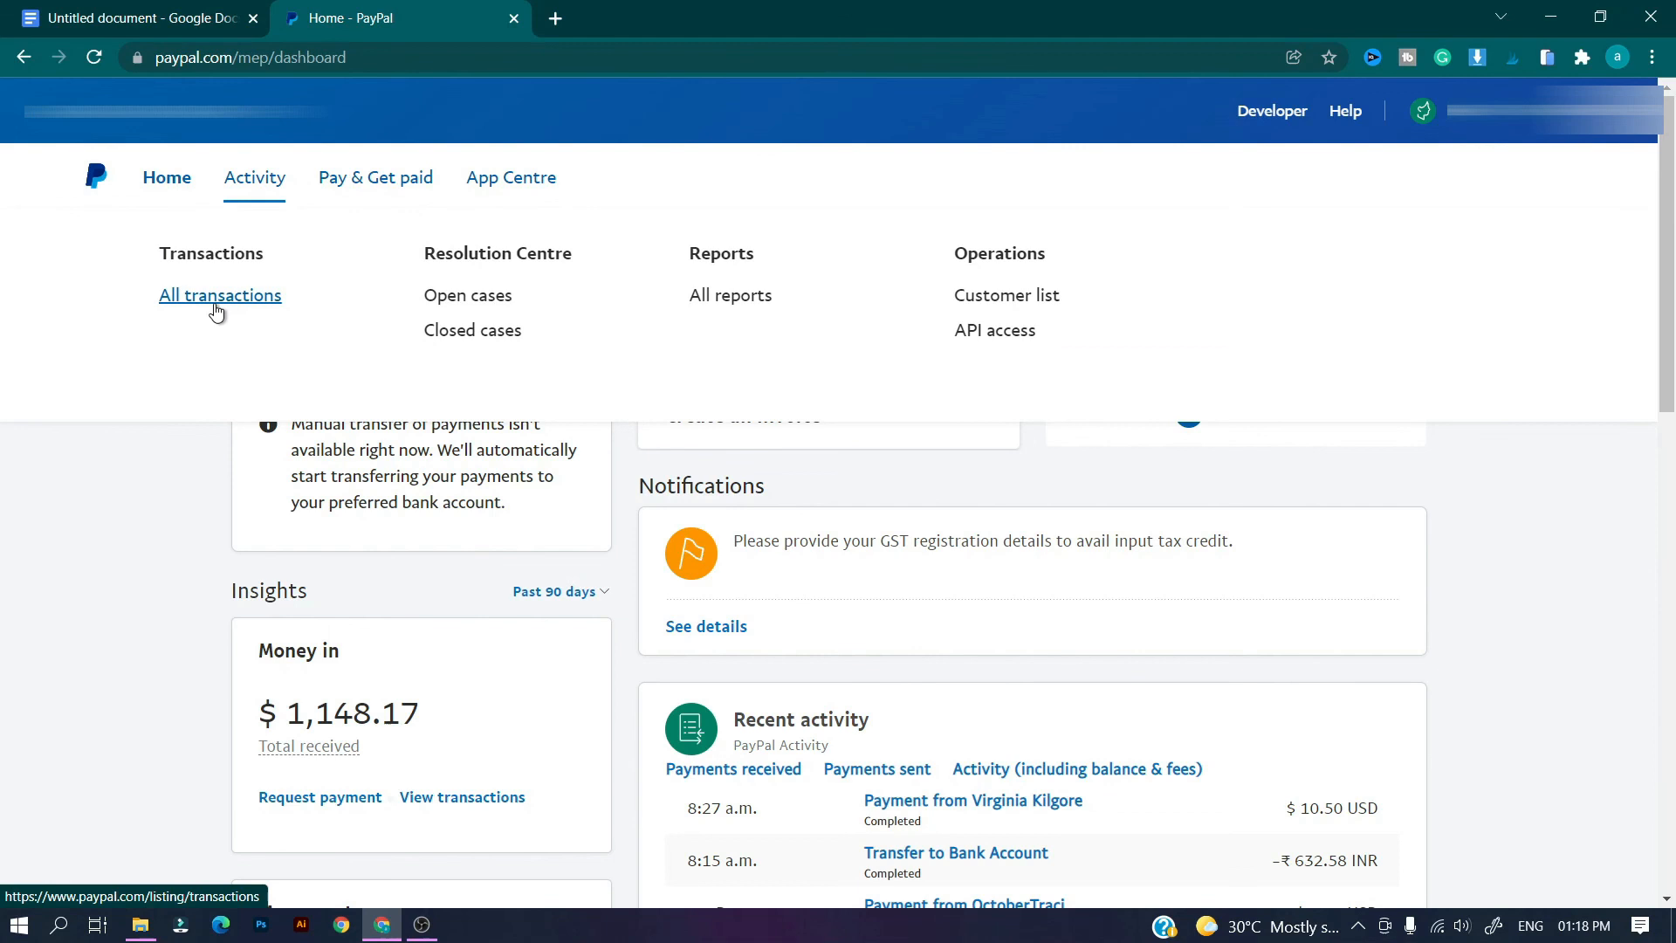
{"action": "mouse_move", "coordinate": [401, 175]}
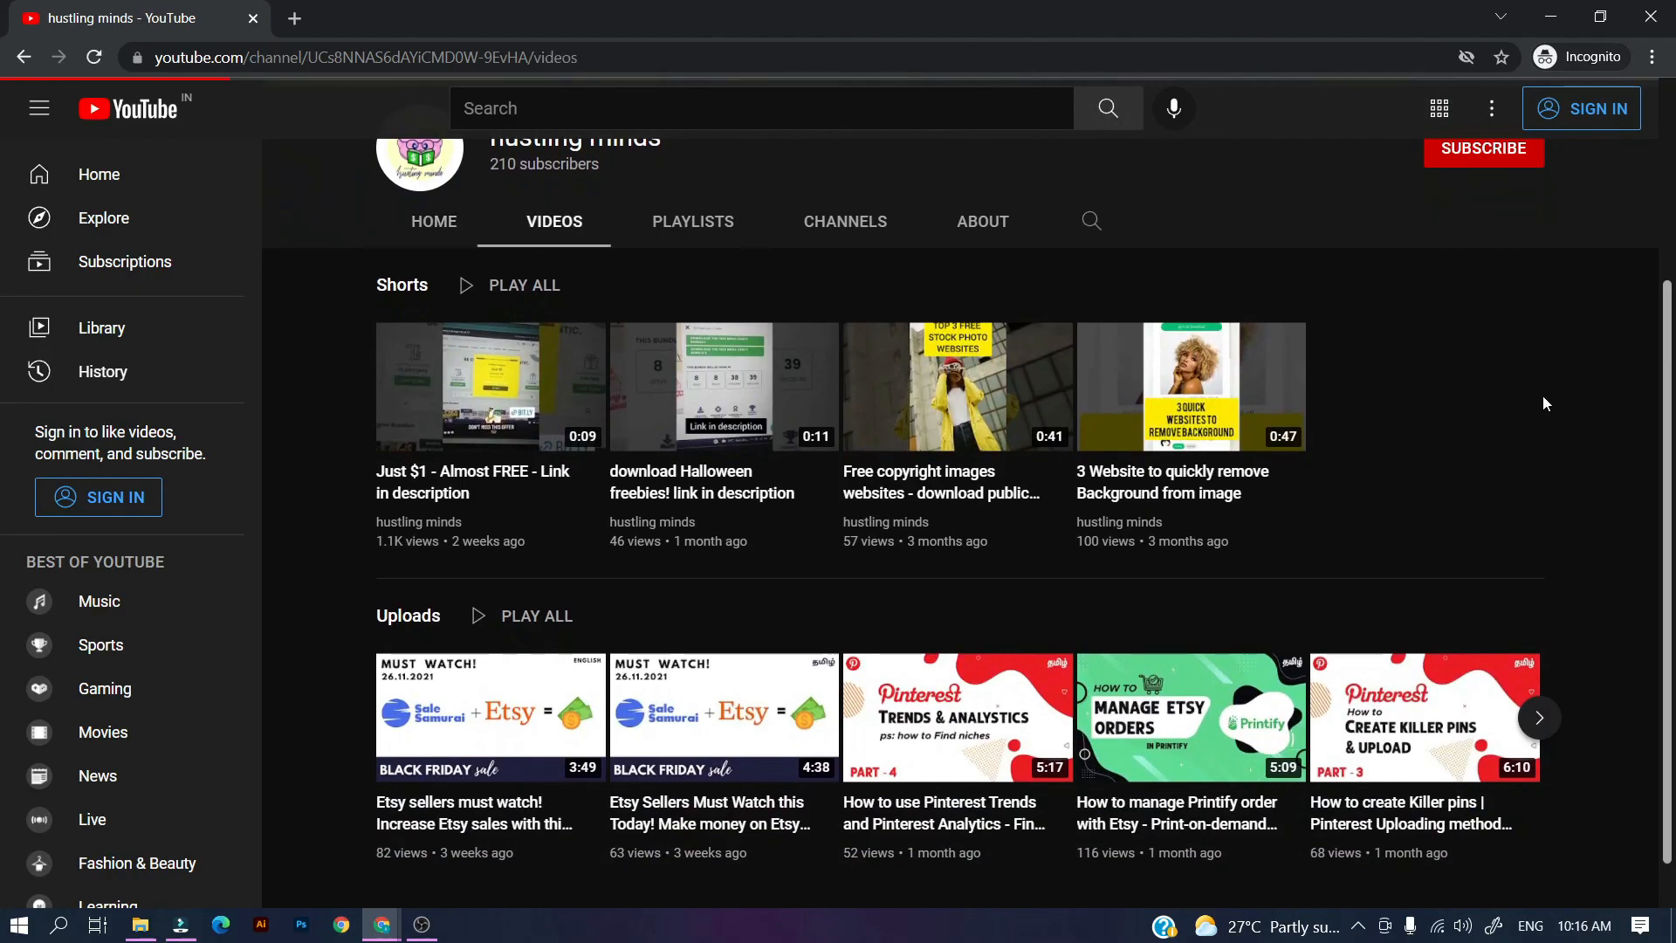
{"action": "scroll", "coordinate": [1563, 406], "scroll_direction": "down", "scroll_amount": 7}
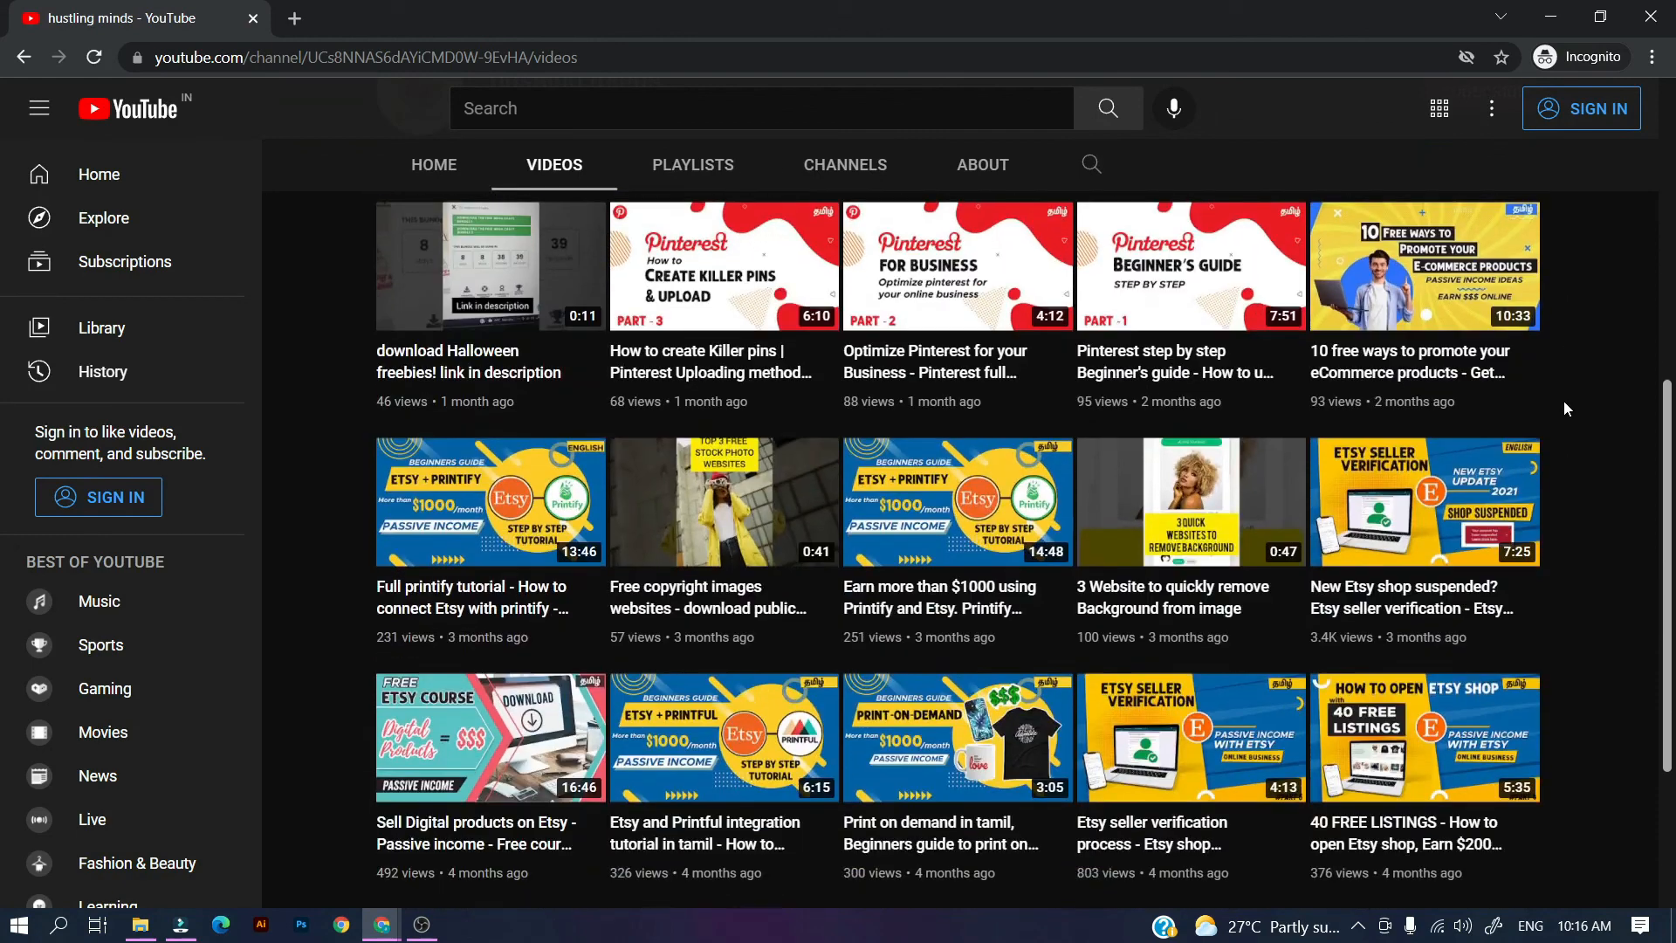
{"action": "scroll", "coordinate": [1564, 406], "scroll_direction": "up", "scroll_amount": 4}
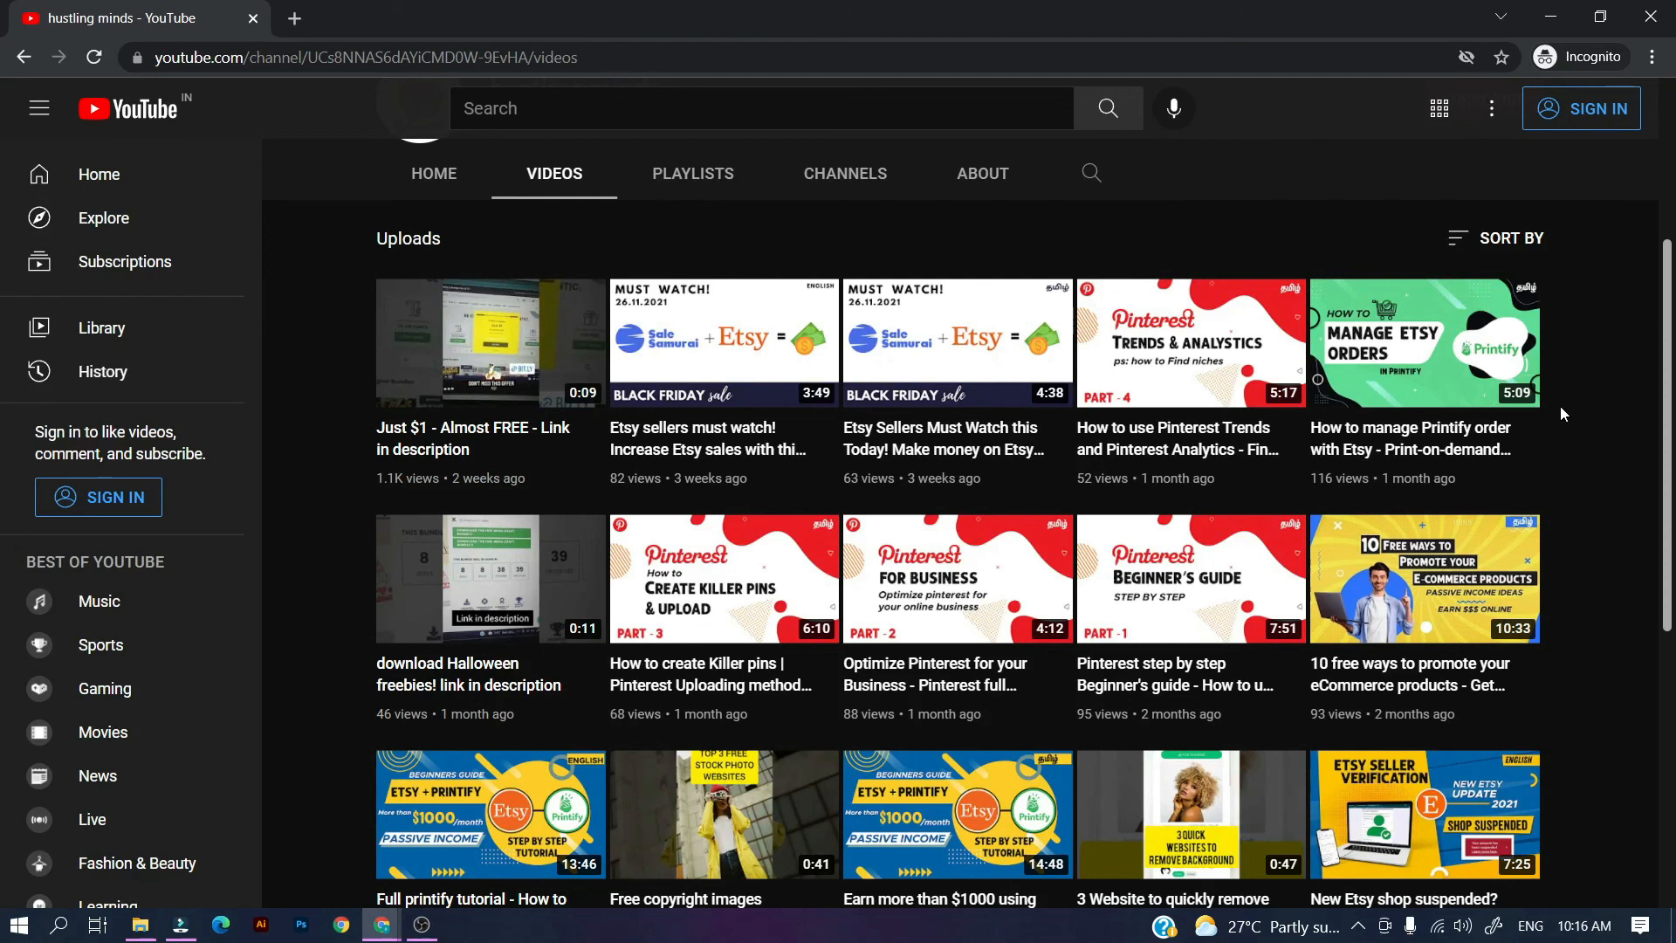
{"action": "left_click", "coordinate": [422, 924]}
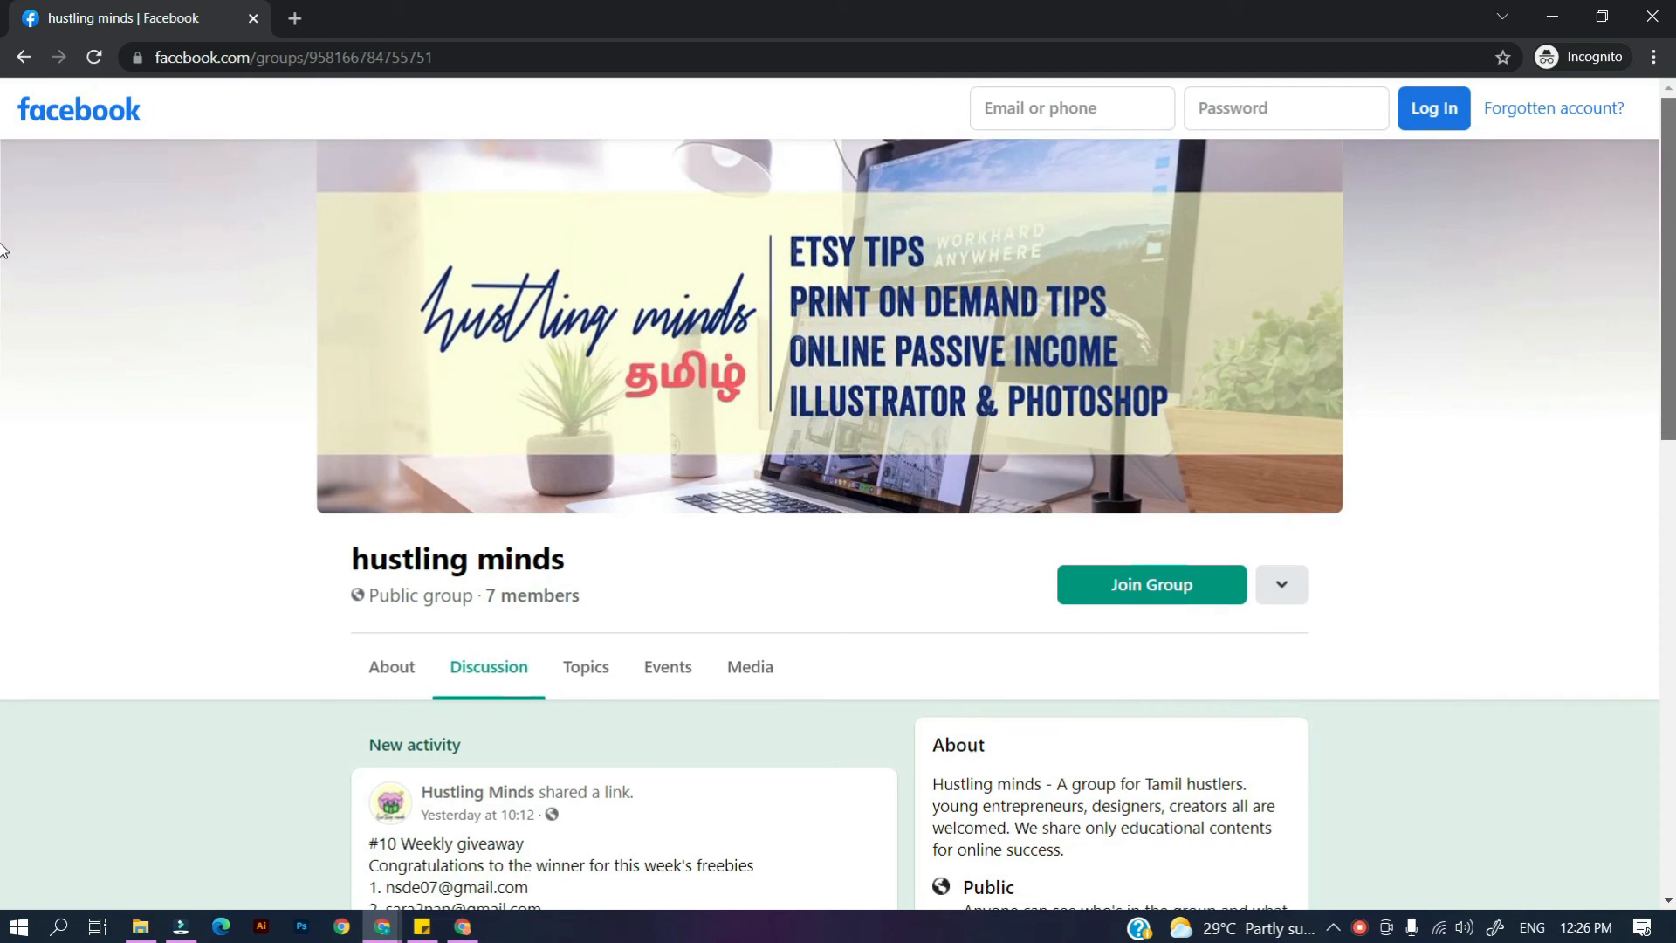
{"action": "scroll", "coordinate": [1665, 403], "scroll_direction": "down", "scroll_amount": 5}
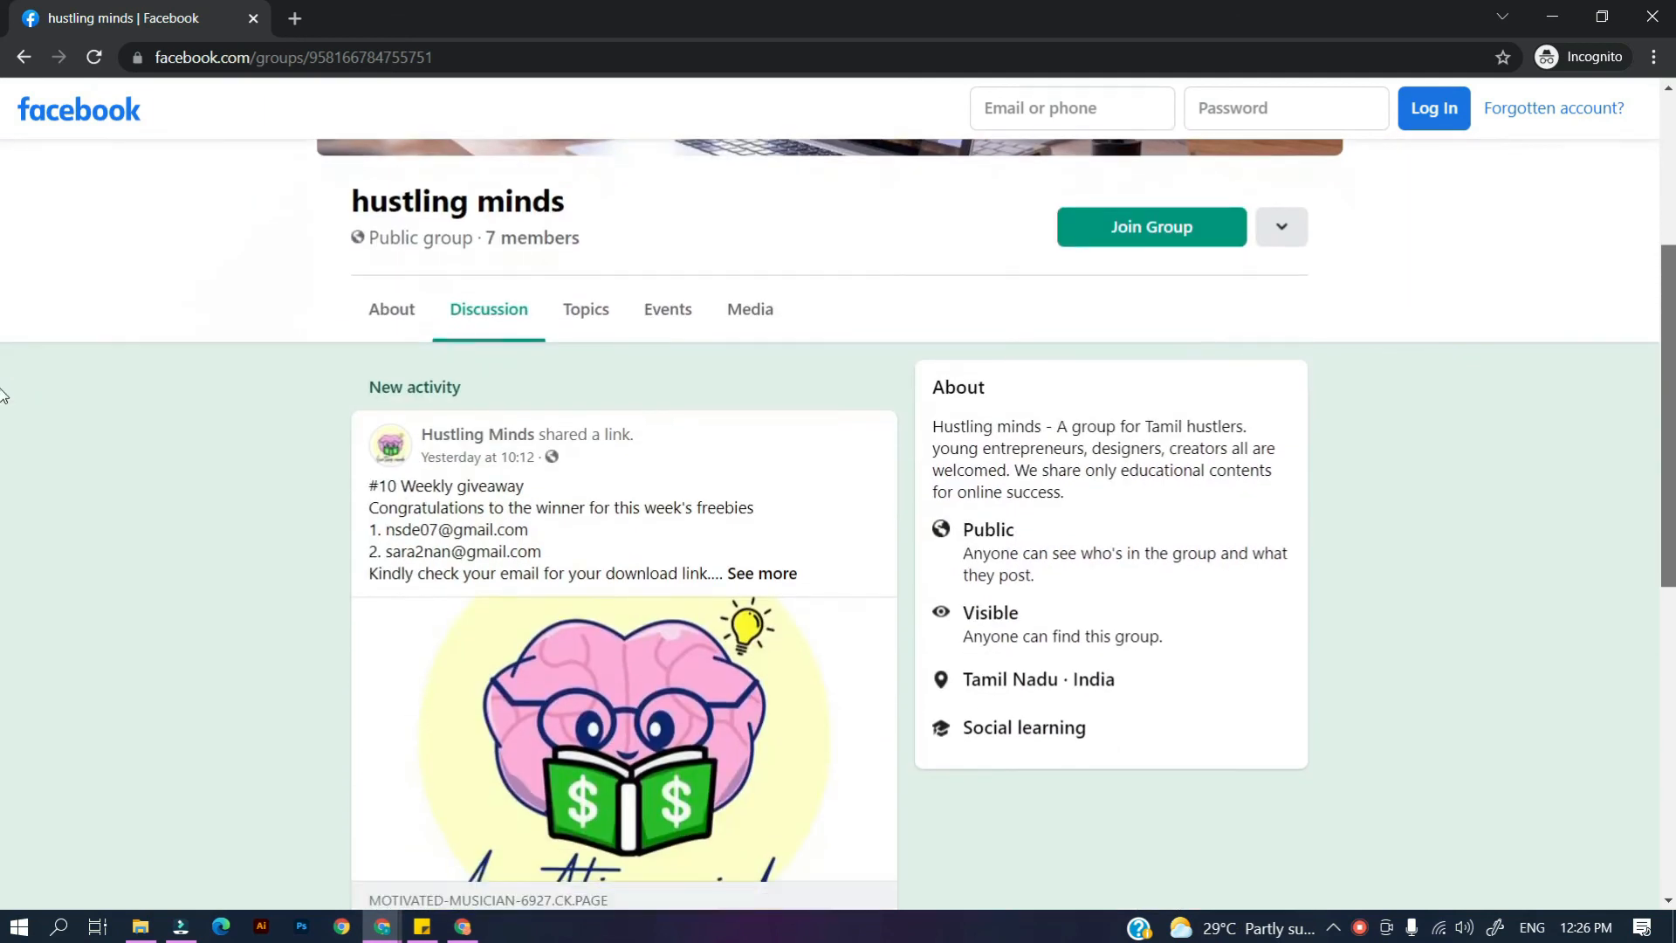
Browse the Facebook group's feed, then scroll the hustling minds Instagram profile in the next tab.
{"action": "scroll", "coordinate": [815, 462], "scroll_direction": "down", "scroll_amount": 10}
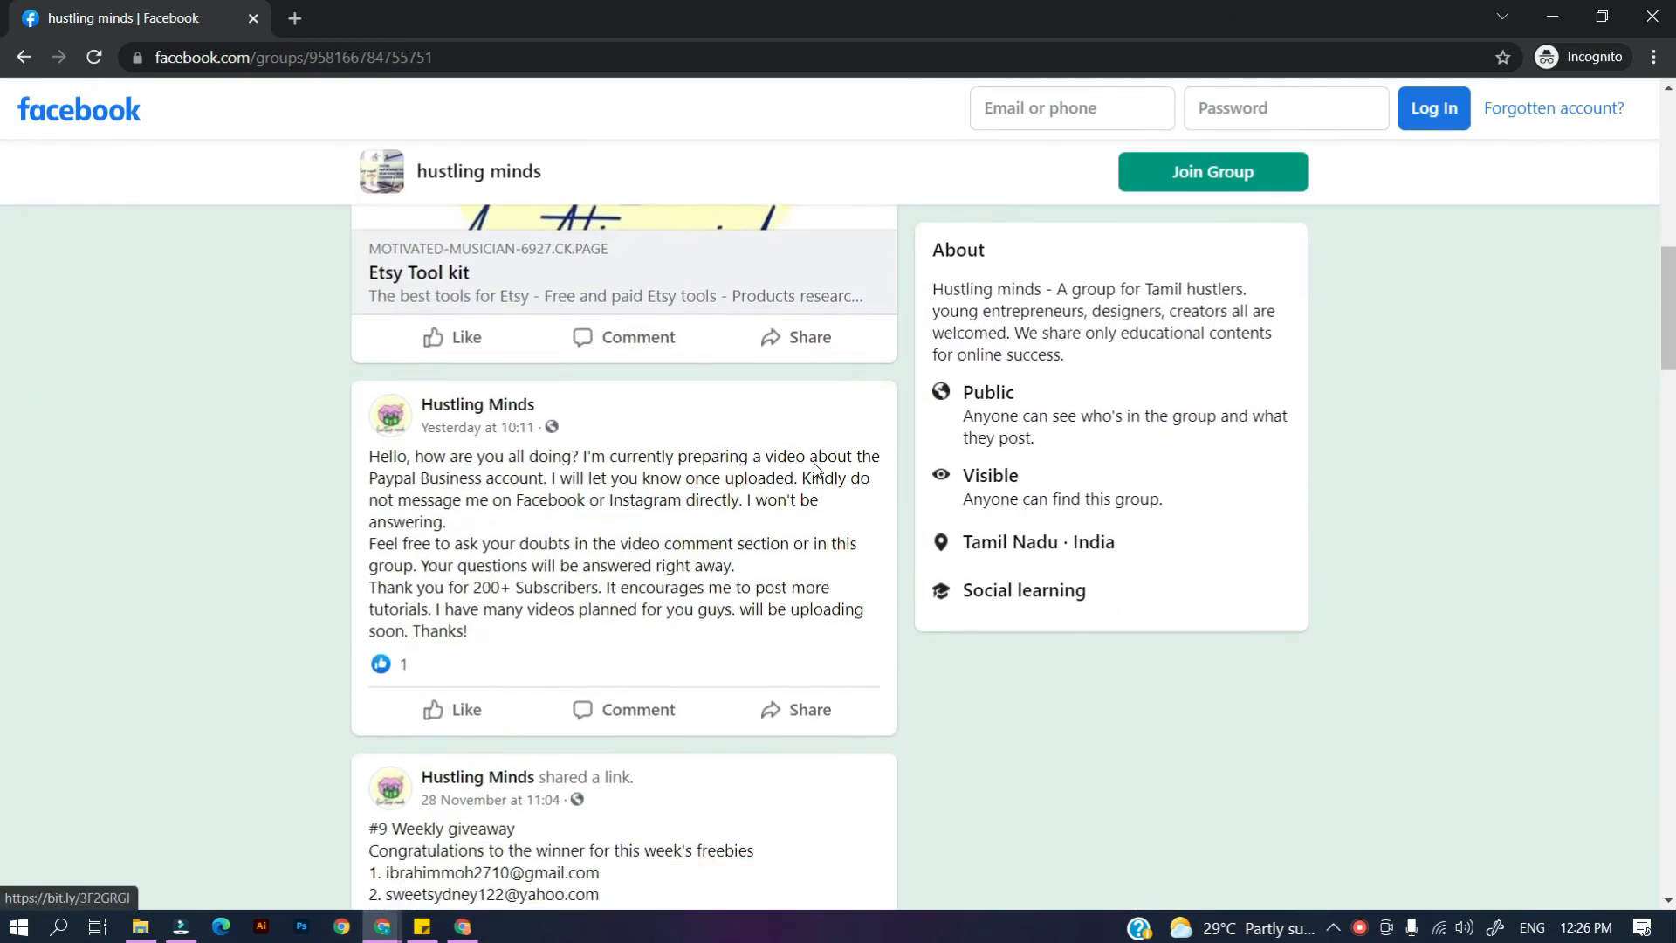
{"action": "scroll", "coordinate": [815, 463], "scroll_direction": "down", "scroll_amount": 6}
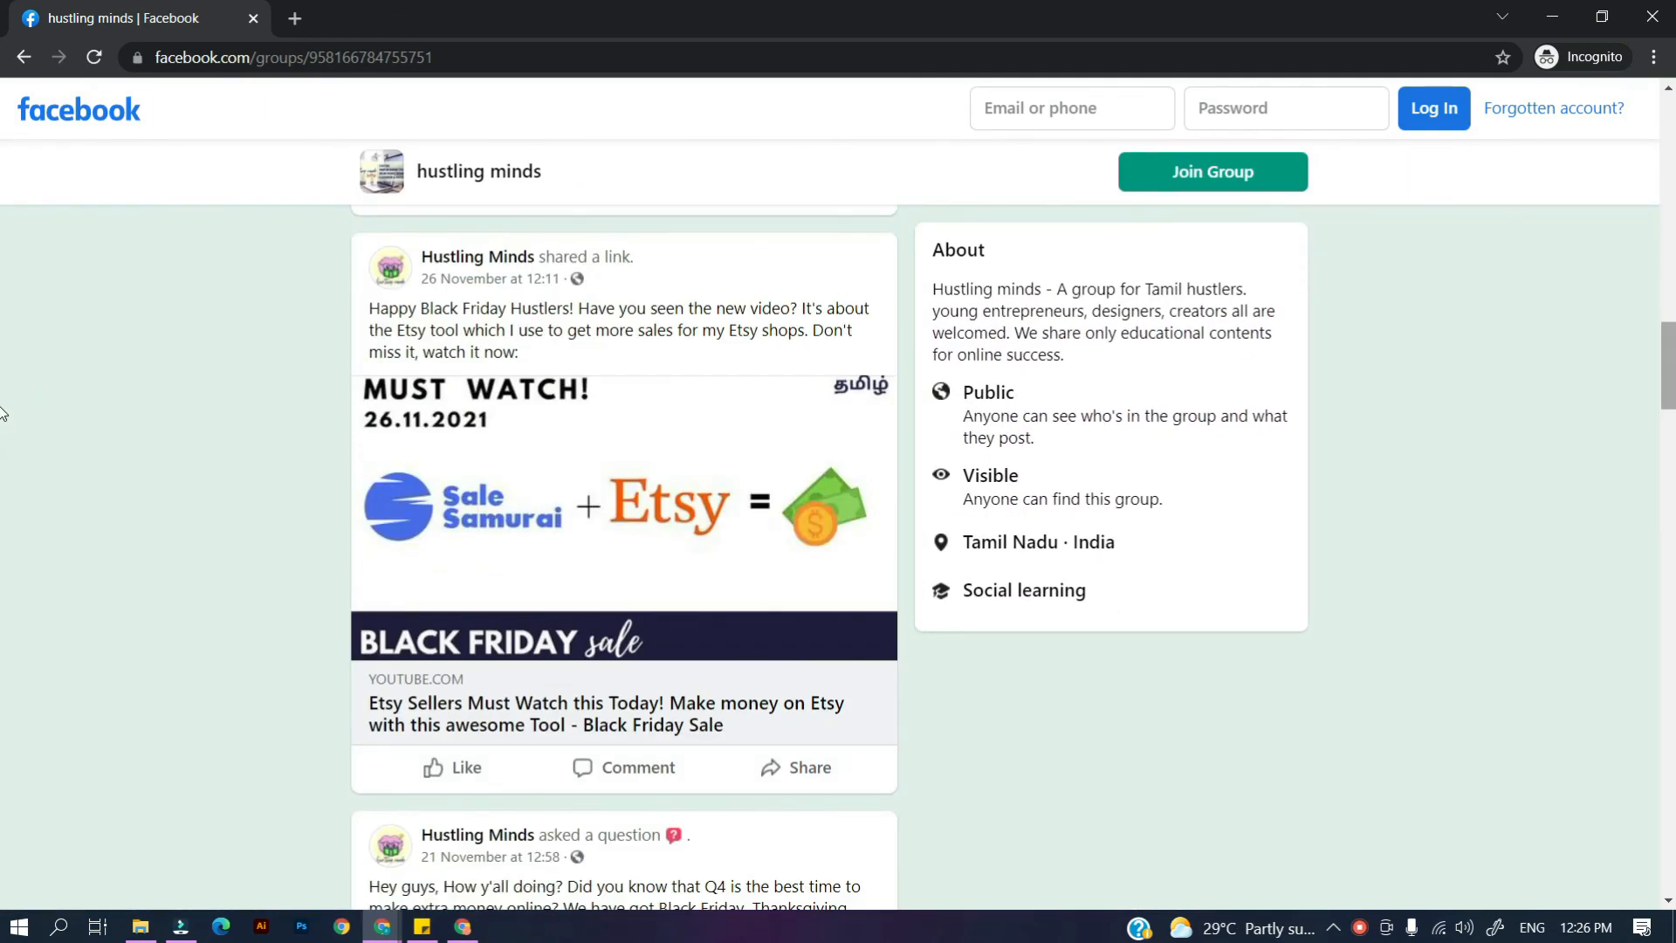
{"action": "scroll", "coordinate": [3, 408], "scroll_direction": "down", "scroll_amount": 5}
{"action": "left_click", "coordinate": [300, 27]}
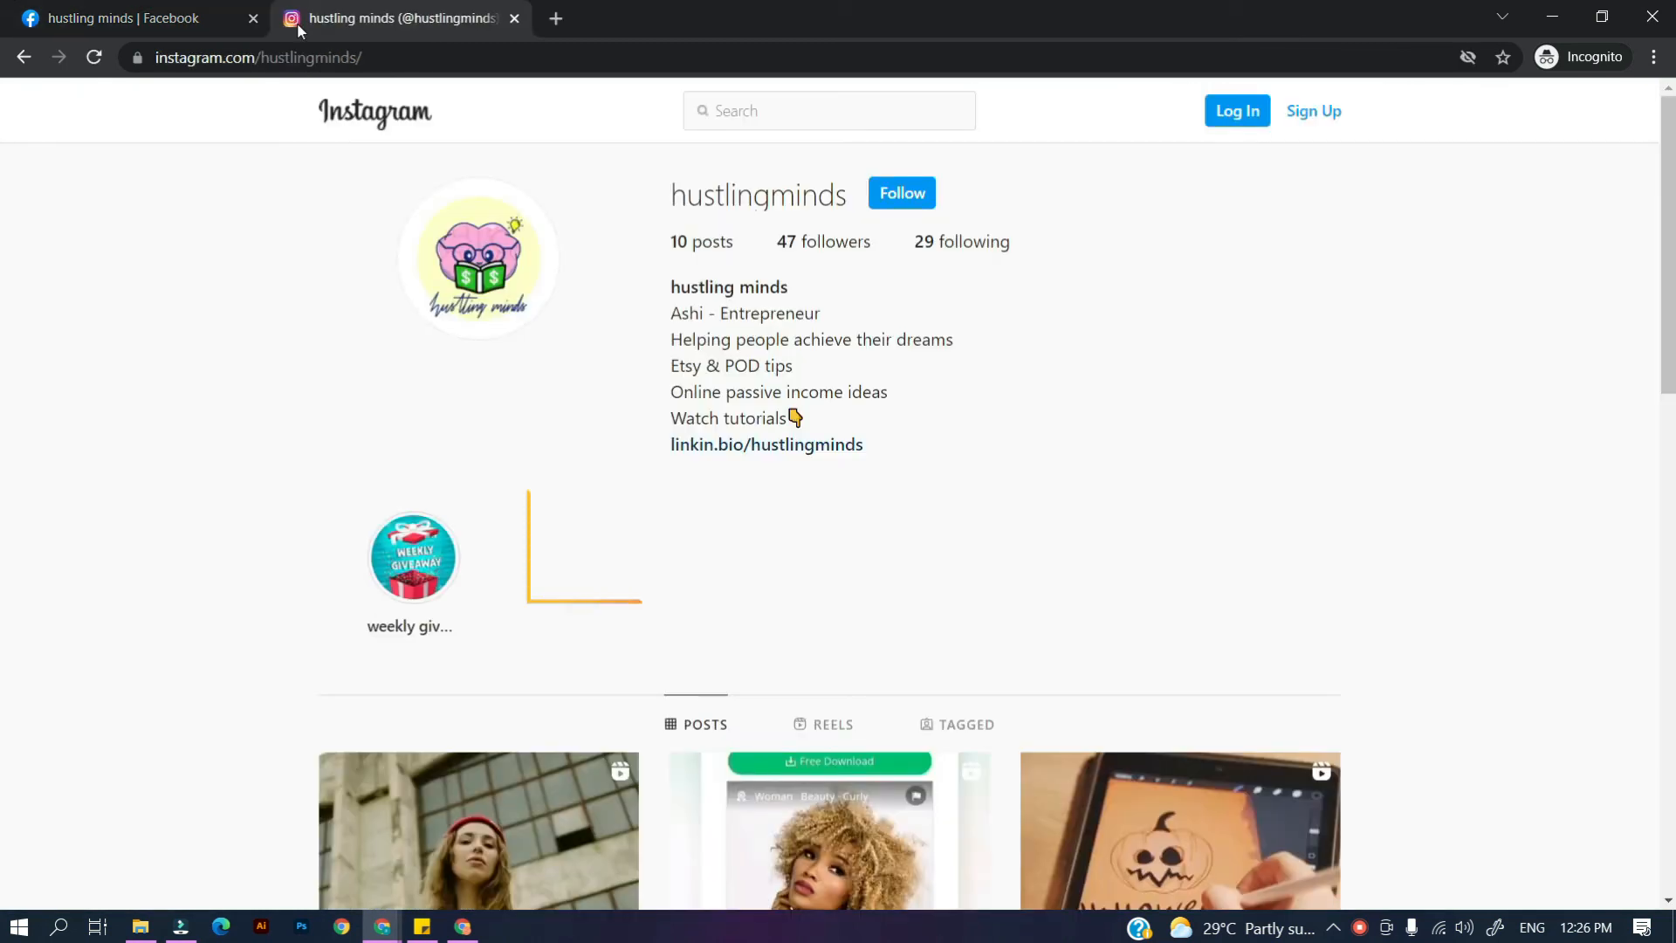
{"action": "scroll", "coordinate": [1275, 337], "scroll_direction": "down", "scroll_amount": 5}
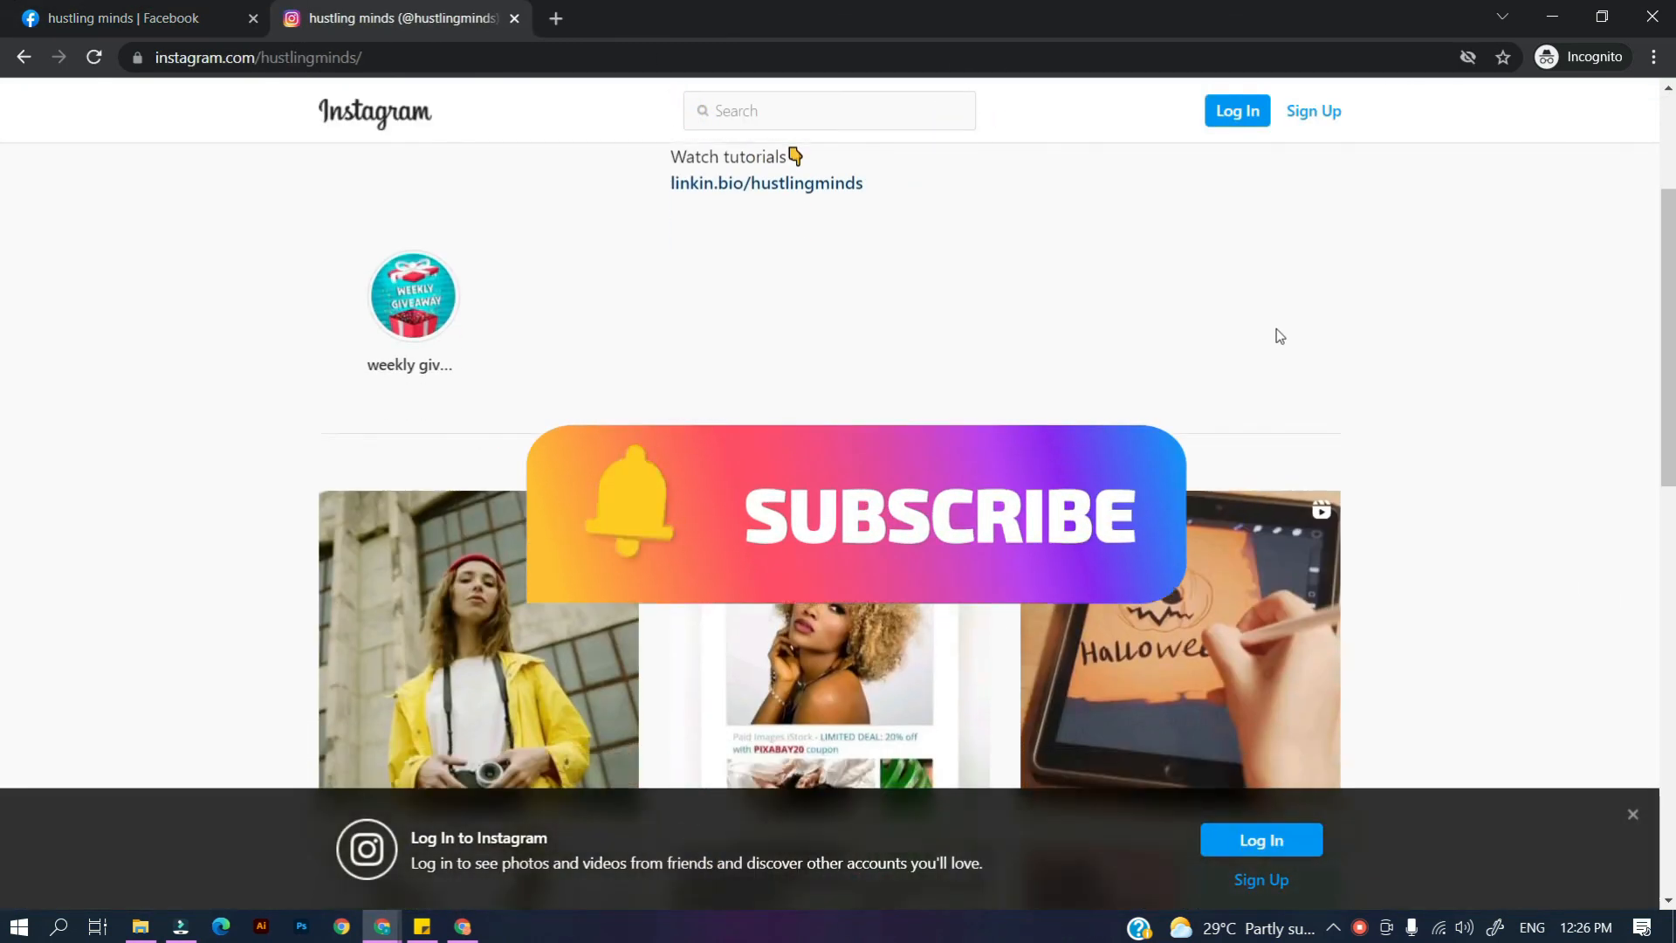